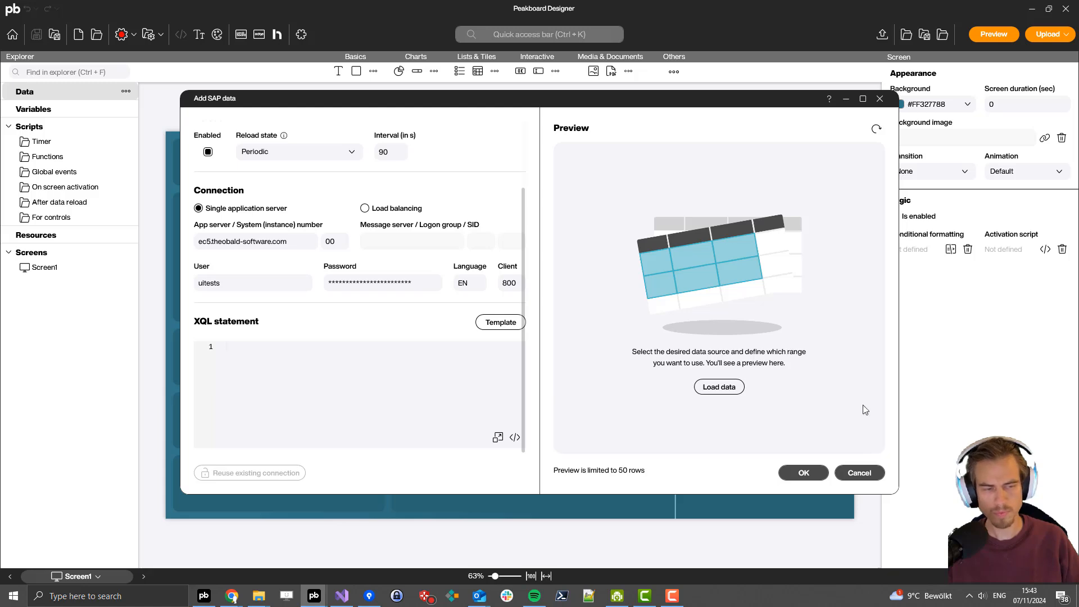
Step: Insert the "Call a simple function module" template as the XQL statement
click(500, 324)
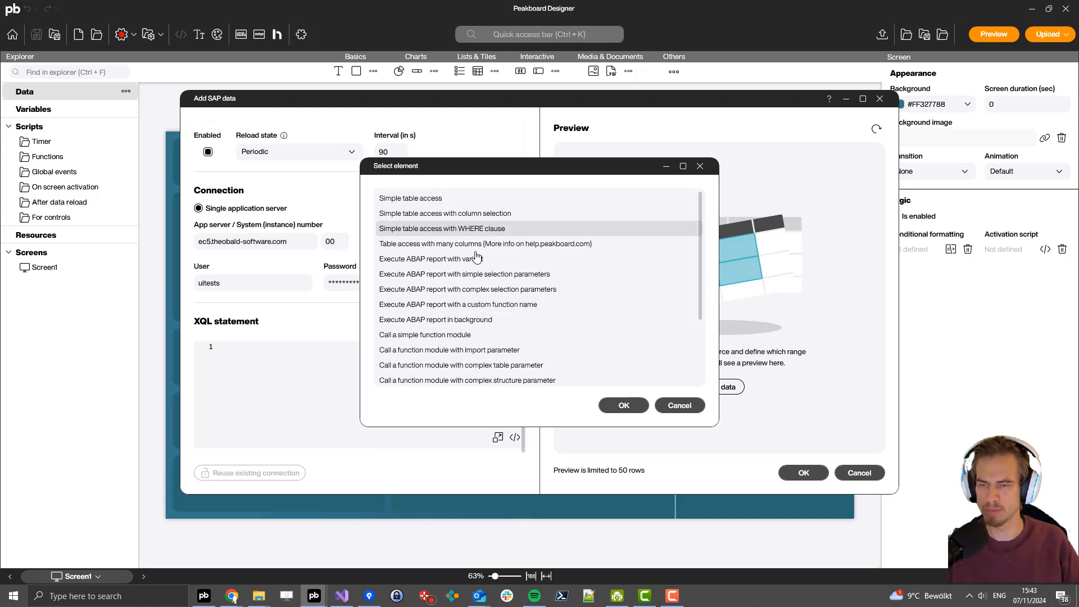
scroll(486, 297, down, 2)
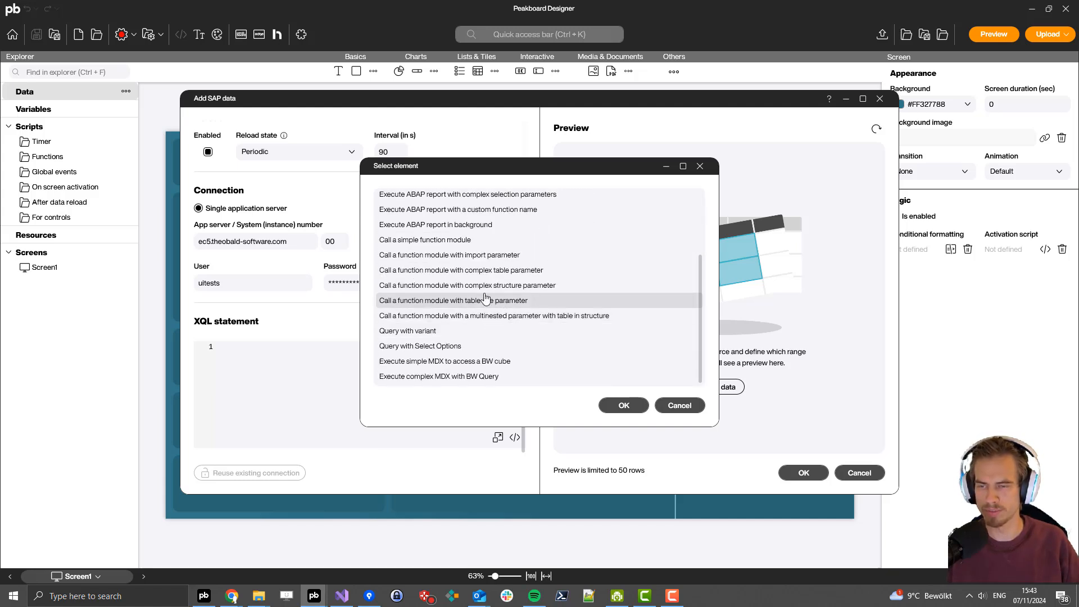
click(446, 243)
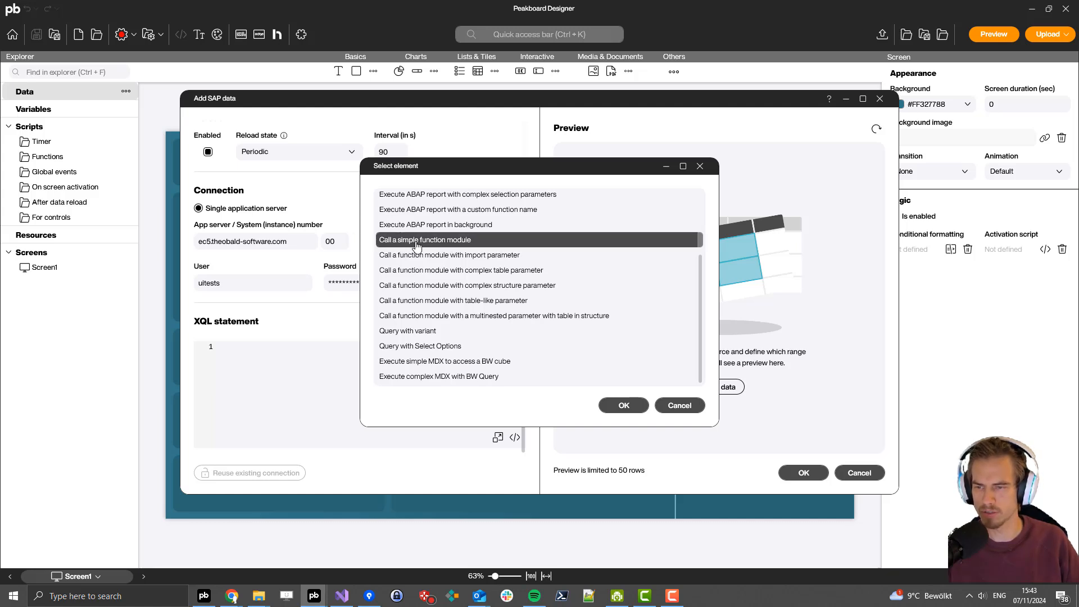
double_click(416, 246)
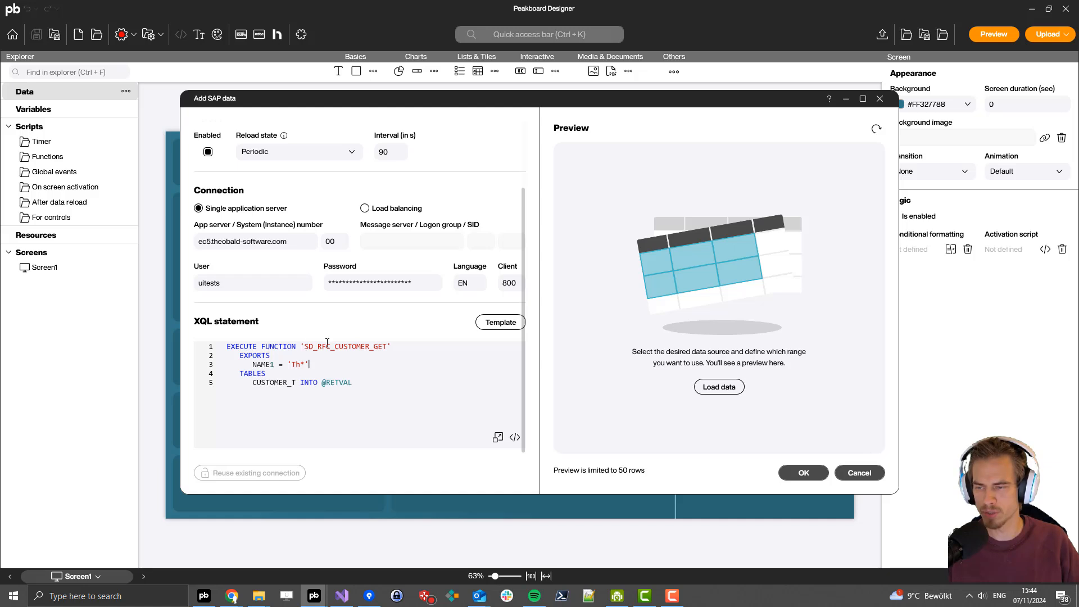
Step: Replace the function name in the XQL statement with 'Z_PB_DELIVERY_MONITOR'
drag(304, 346, 391, 347)
key(BackSpace)
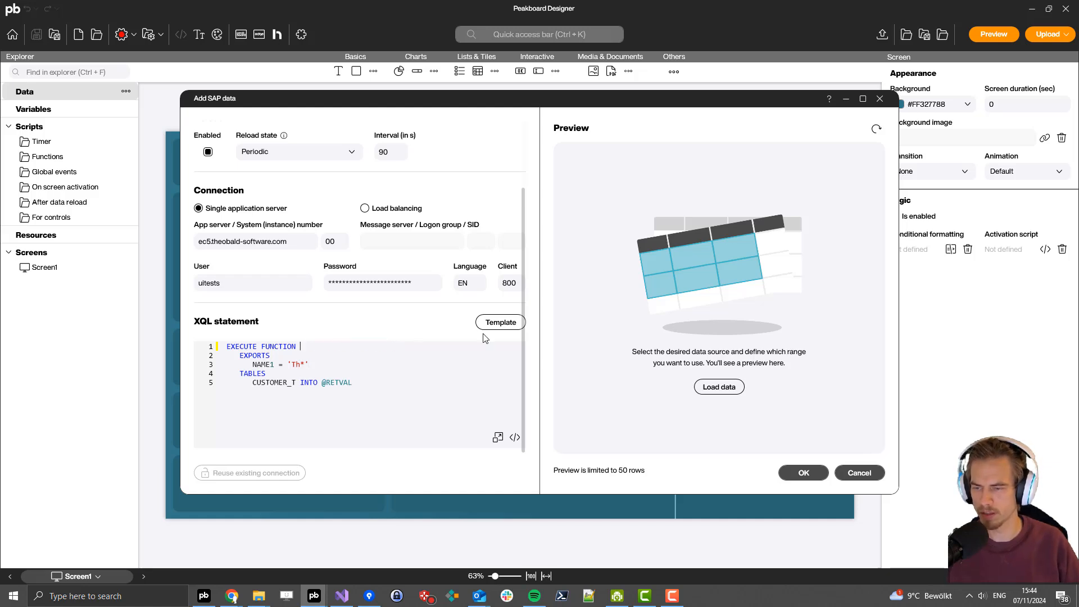
text(Z_PB_DELIVERY_MONITOR')
drag(304, 346, 400, 347)
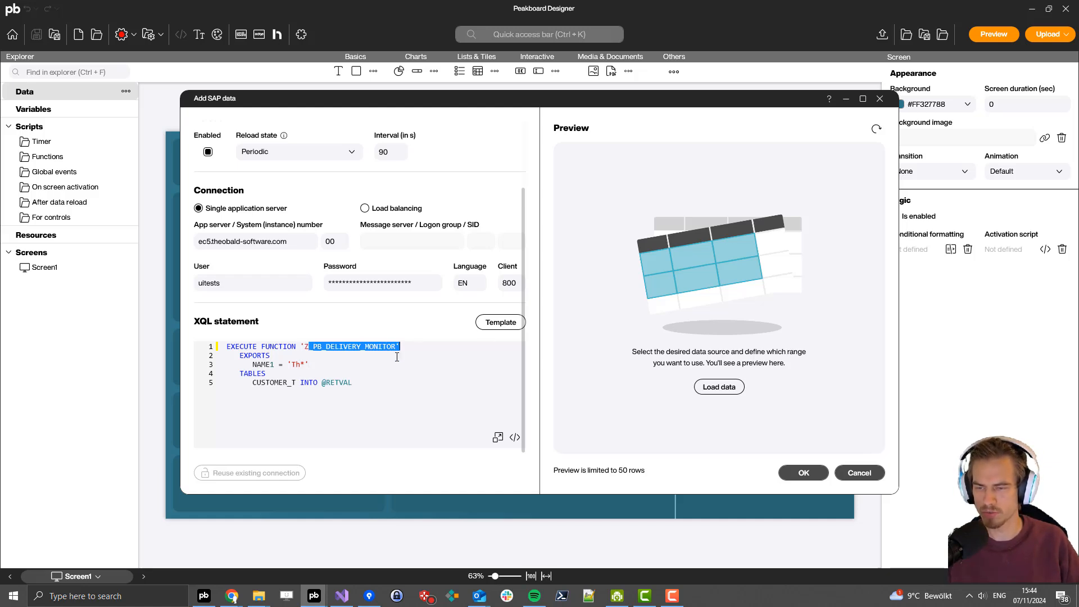
click(386, 347)
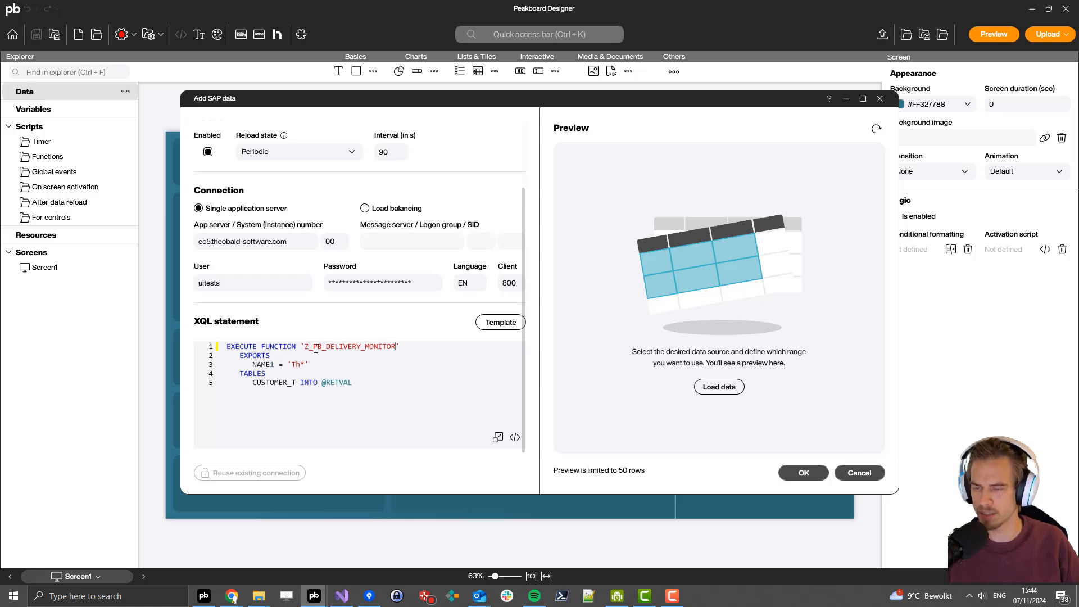
Step: Replace the parameter under EXPORTS in the XQL statement with I_VSTEL = '1000'
click(291, 364)
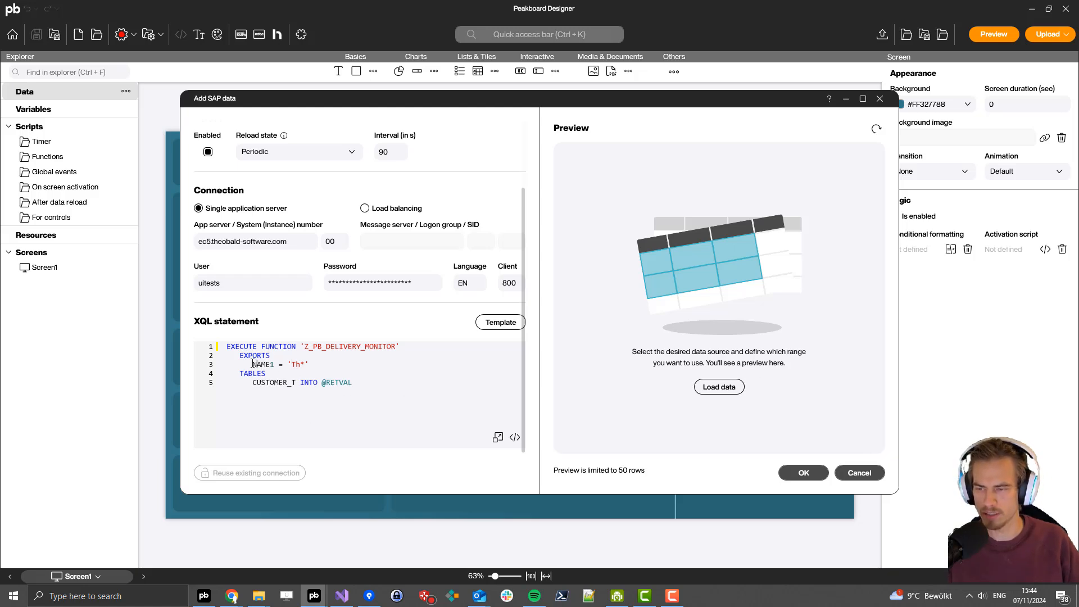
shift+click(342, 368)
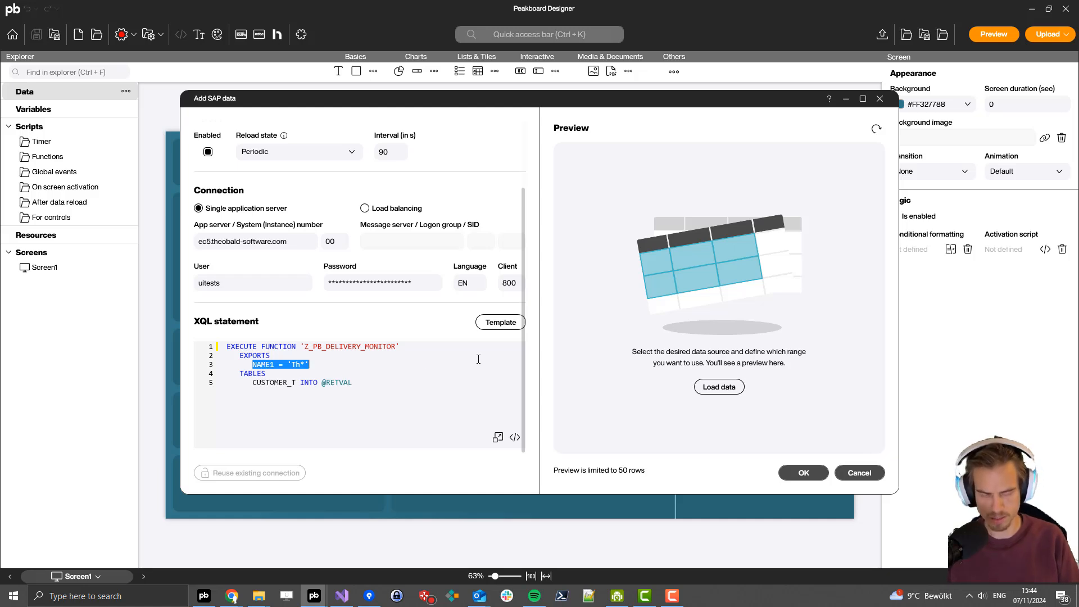
key(BackSpace)
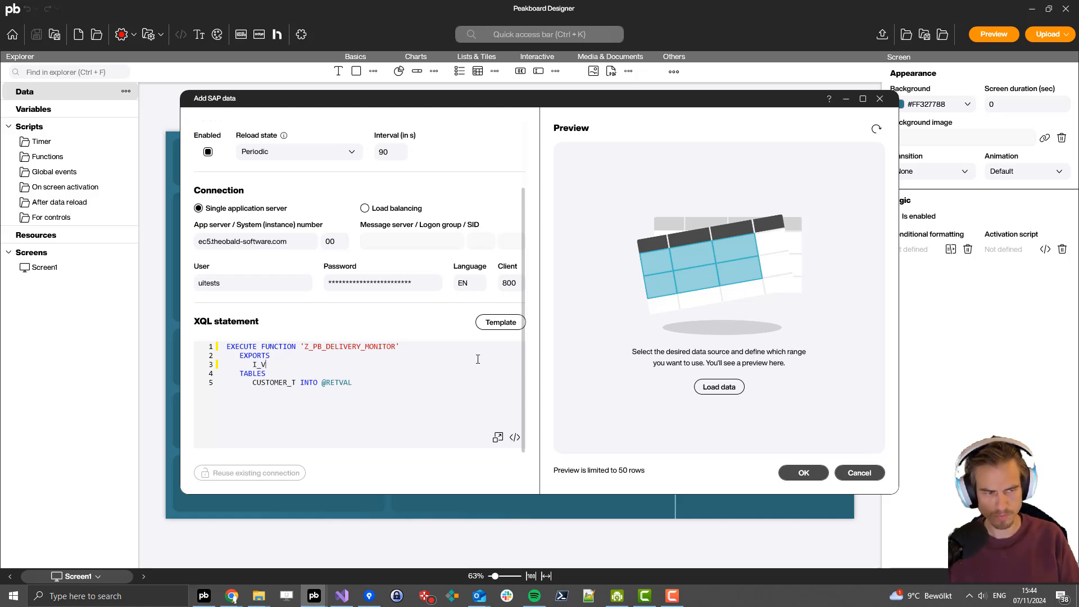
text(I_VSTEL = ''100)
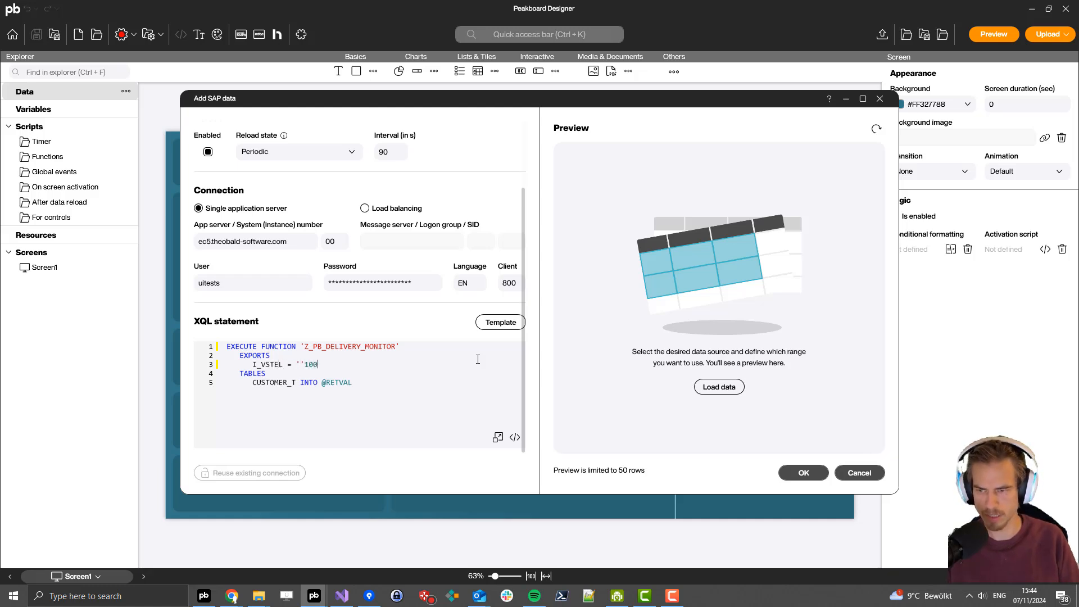
key(BackSpace)
key(BackSpace)
key(BackSpace)
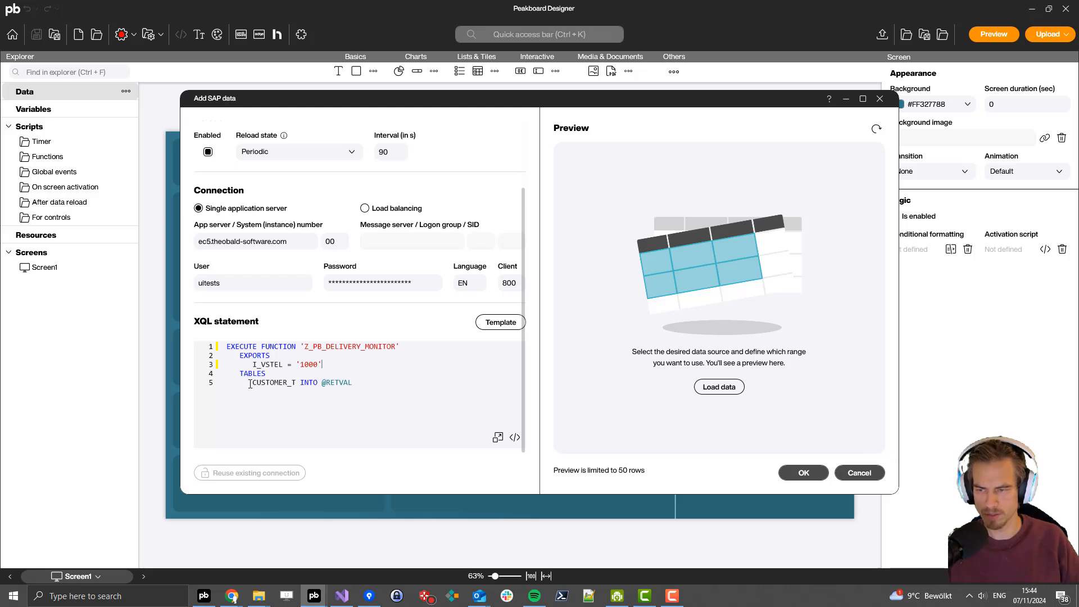
drag(255, 383, 297, 382)
click(295, 382)
click(252, 382)
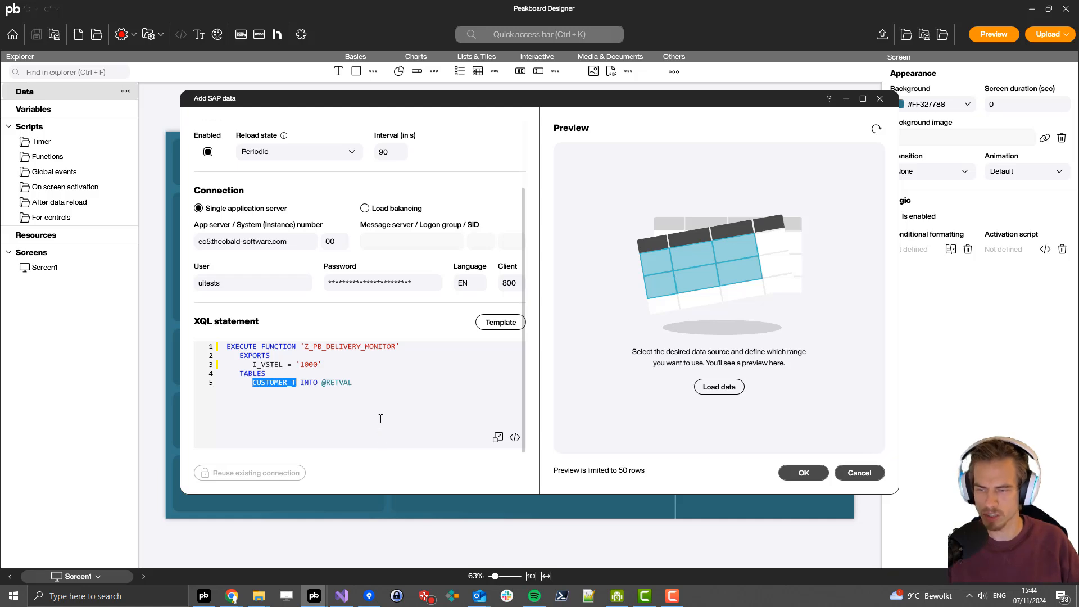
text(T_DELI)
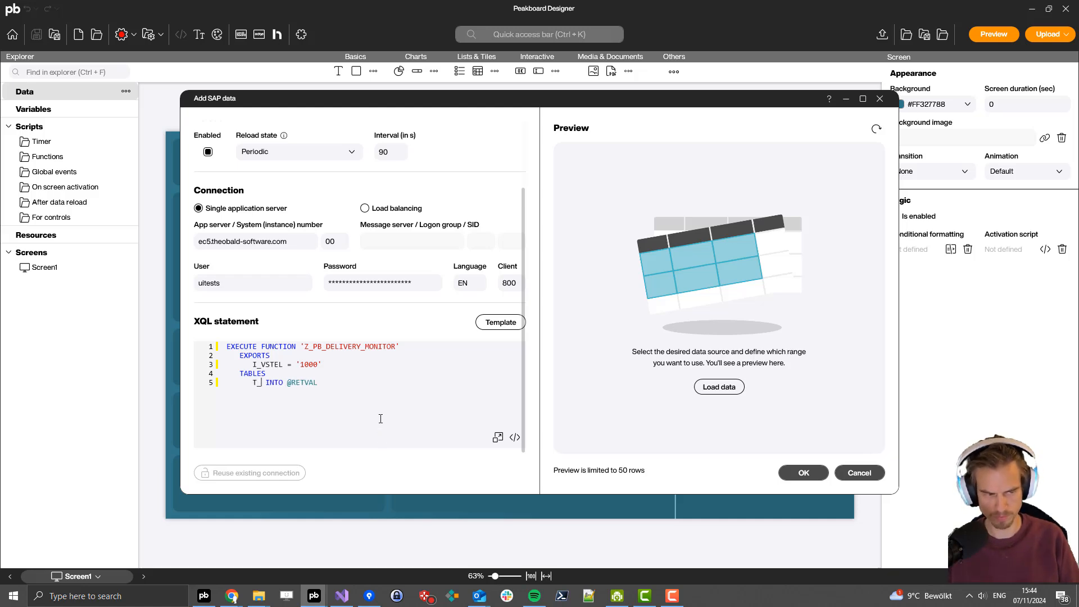
text(VERIES)
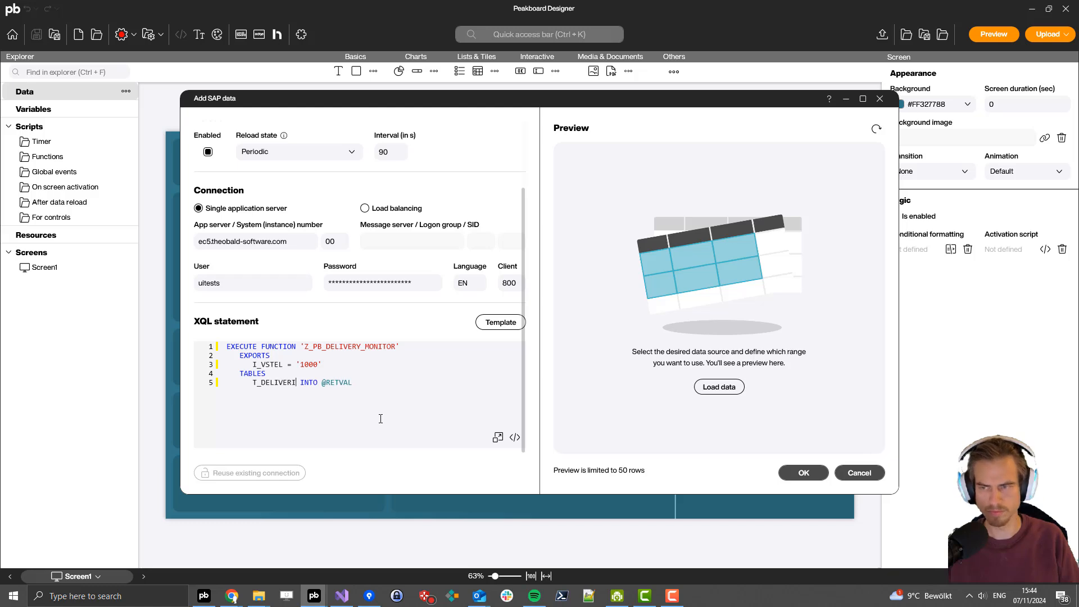
Step: Load the preview data for the Deliveries SAP source and save the data source
scroll(481, 281, up, 3)
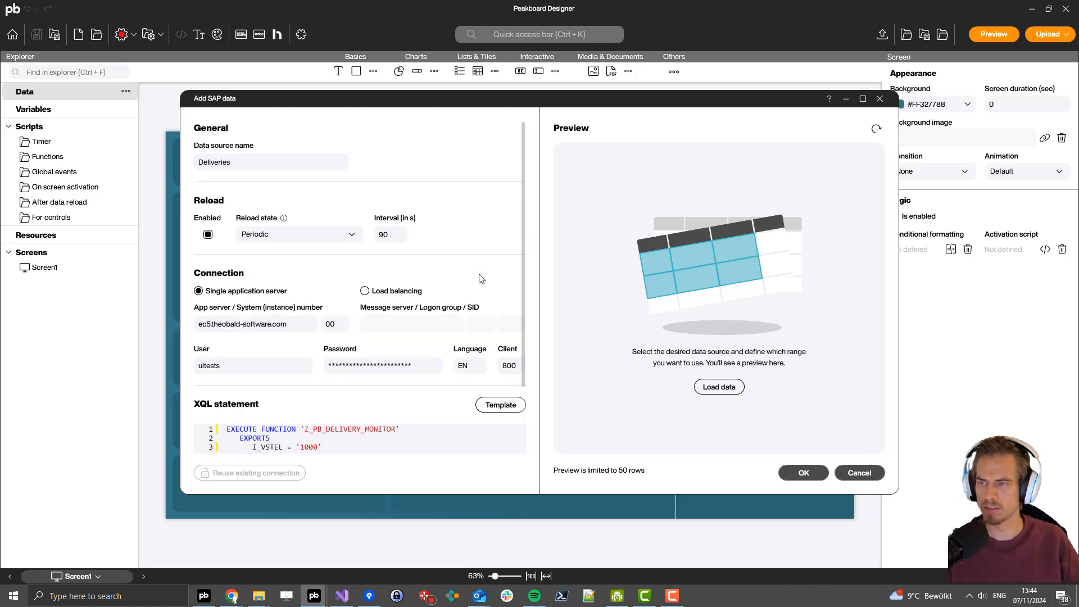
scroll(481, 270, down, 3)
click(713, 388)
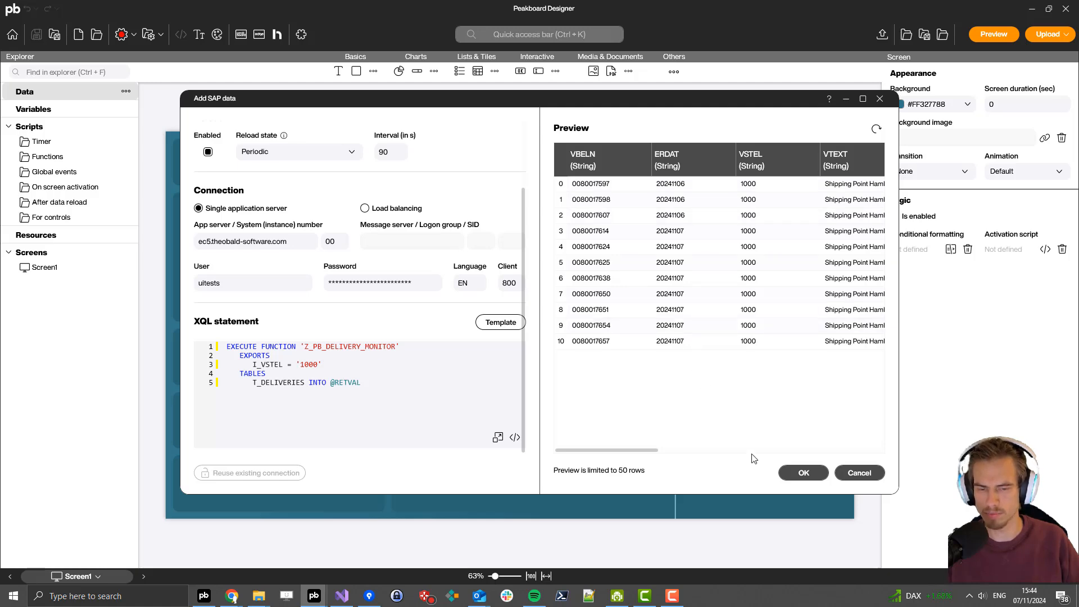
click(790, 474)
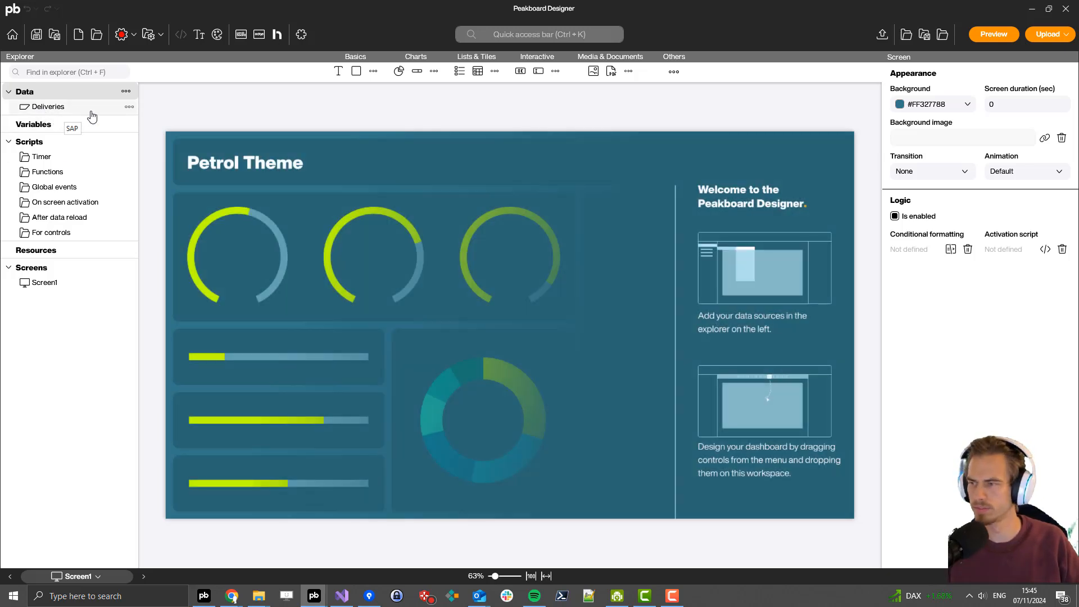
Step: Start a dataflow on the Deliveries data source and add an aggregation using the Count function
click(130, 108)
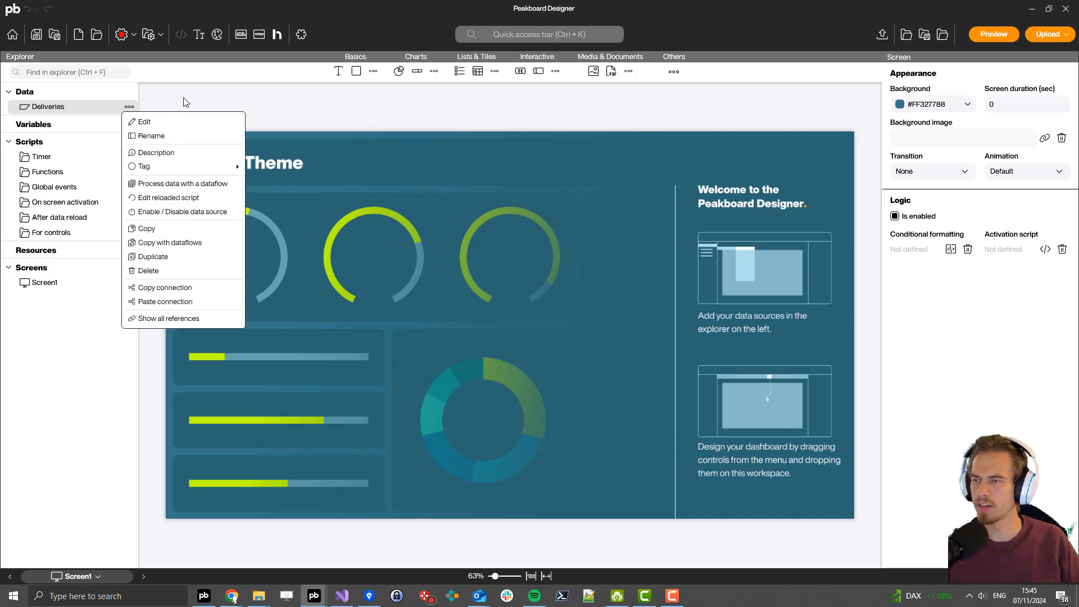
click(220, 184)
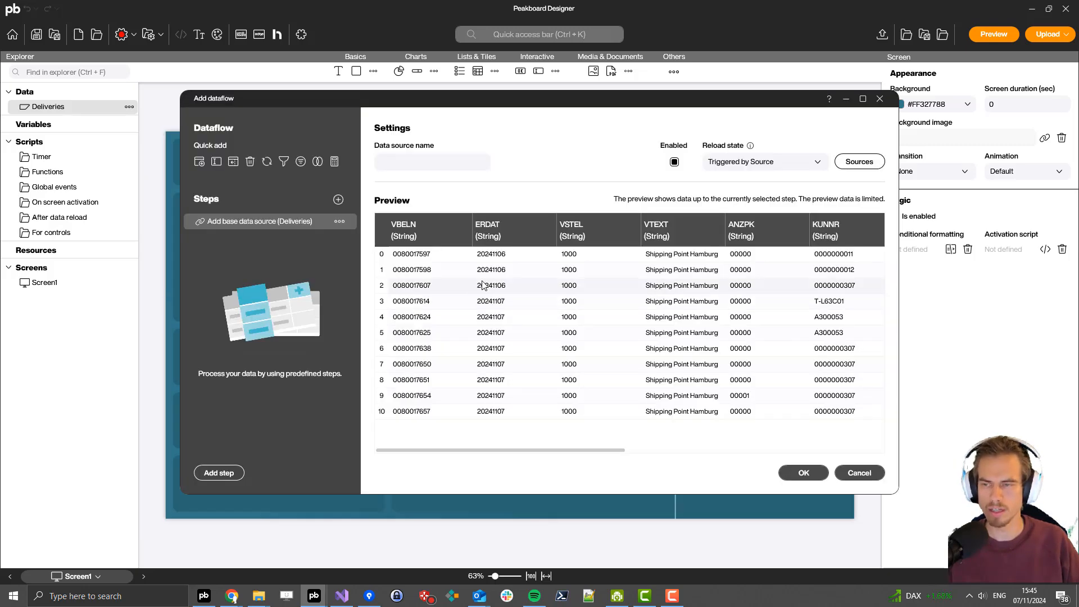
click(336, 164)
click(440, 180)
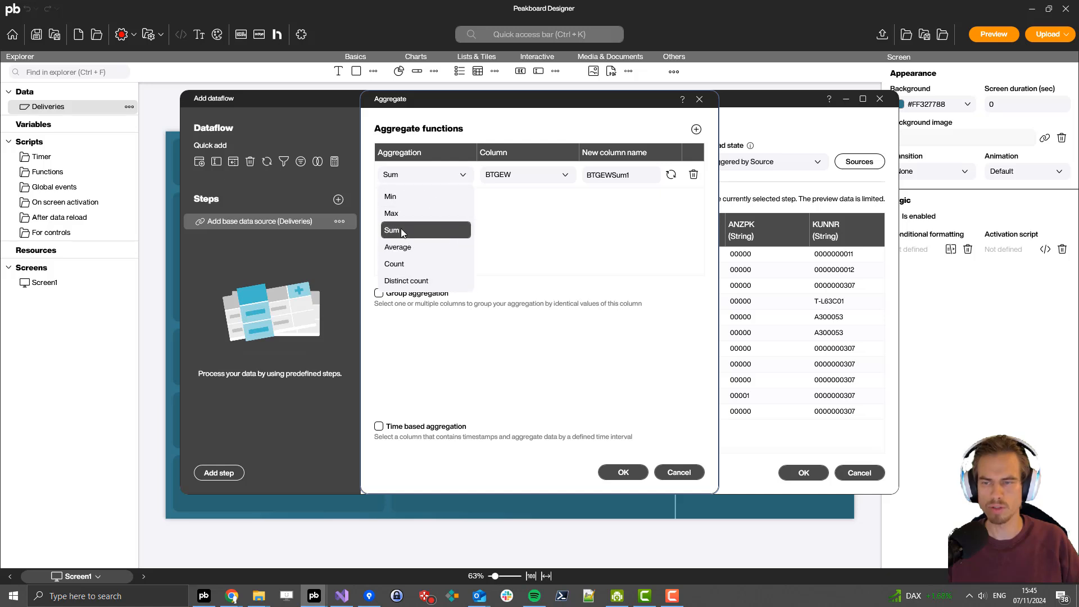
click(413, 265)
Step: Name the aggregated column Count and save the dataflow under the name All
double_click(635, 176)
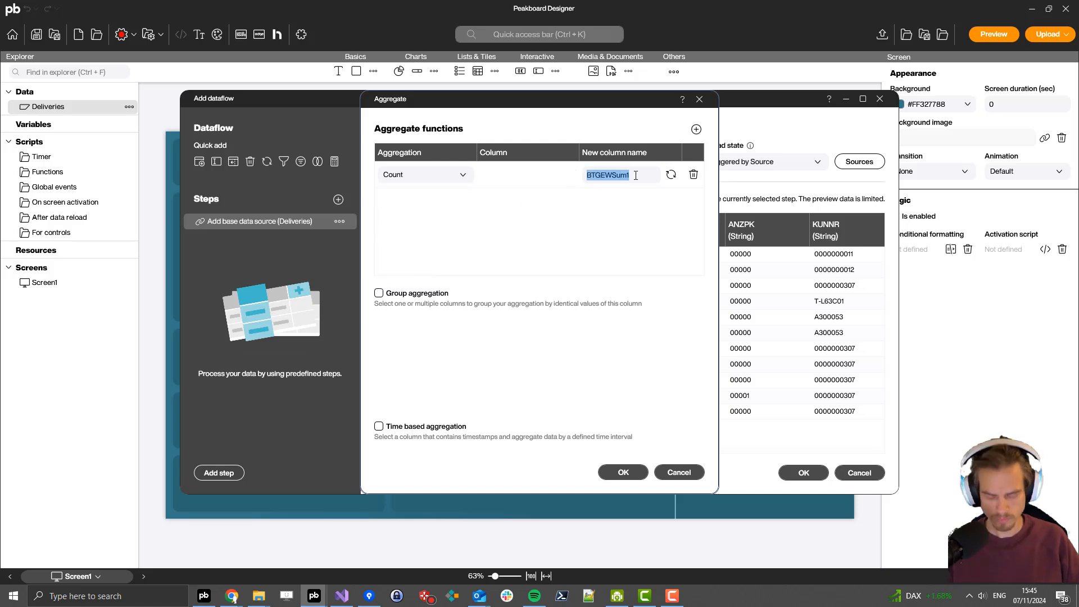
text(C)
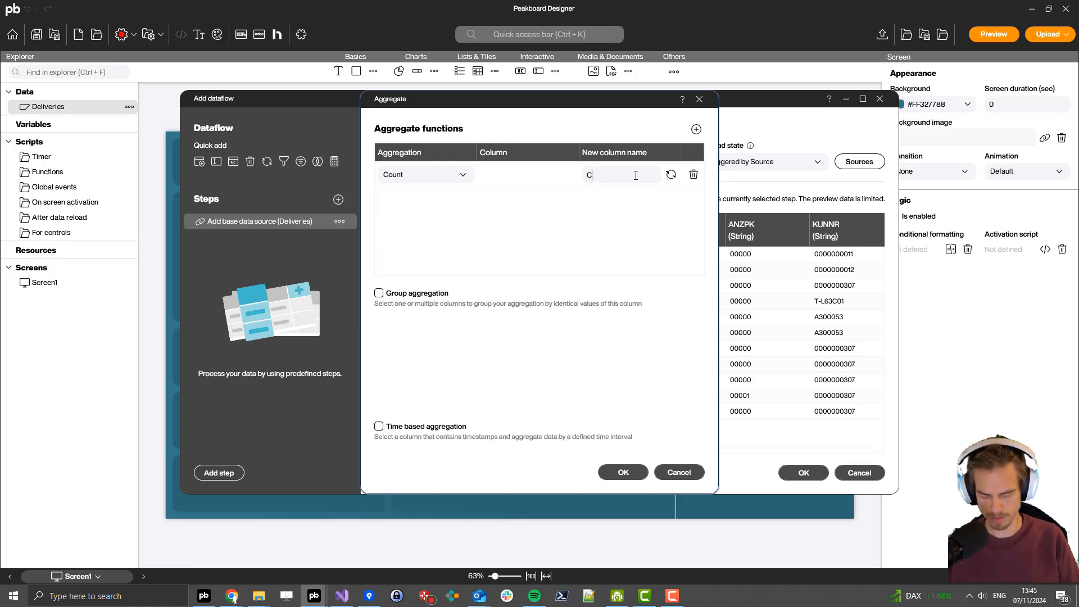
text(ount)
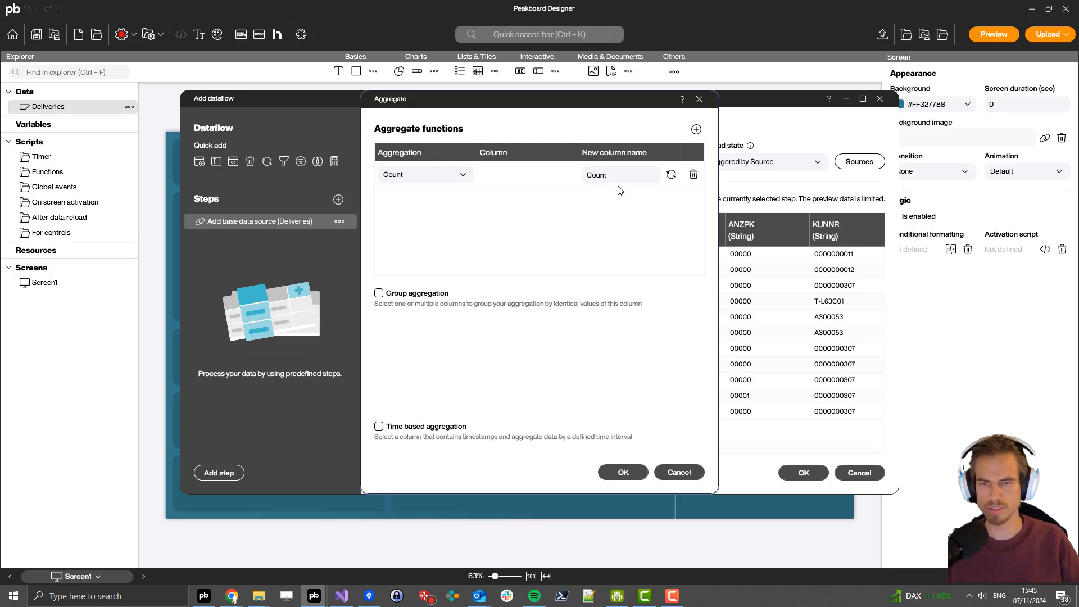
click(623, 473)
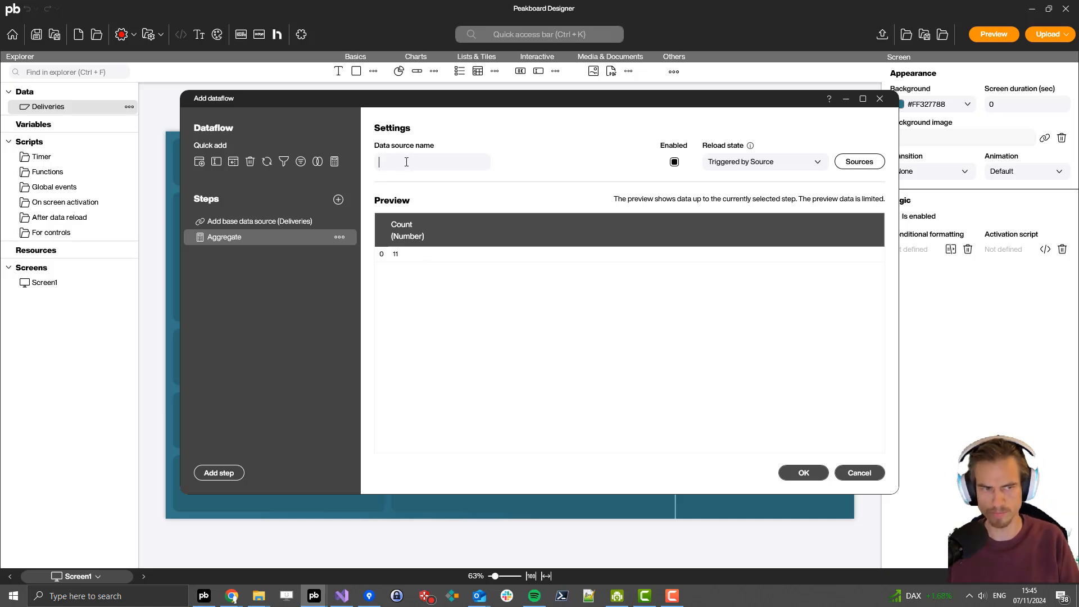
text(All)
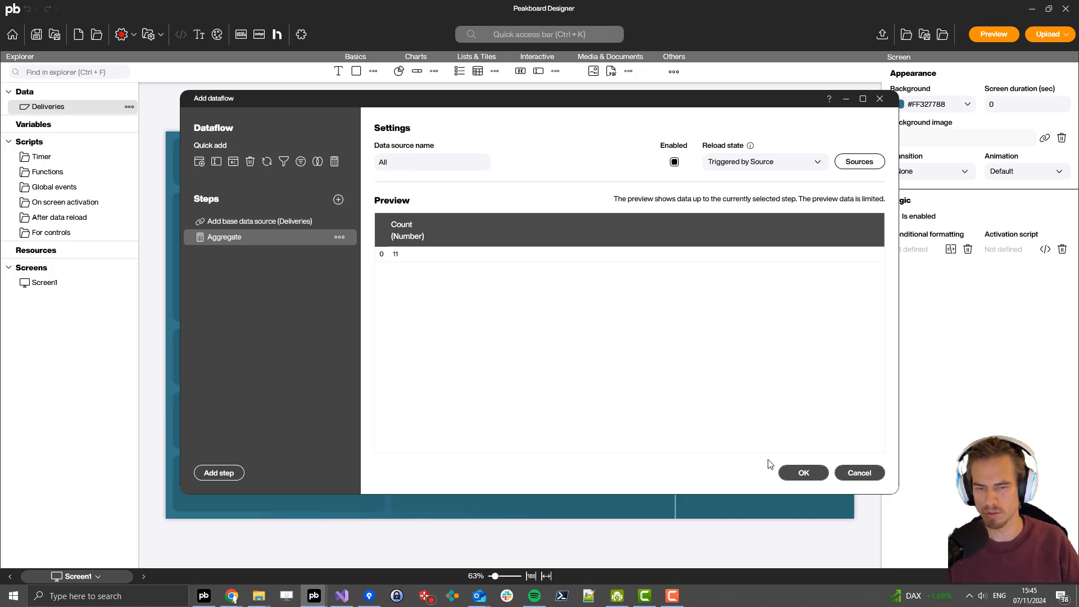
click(801, 473)
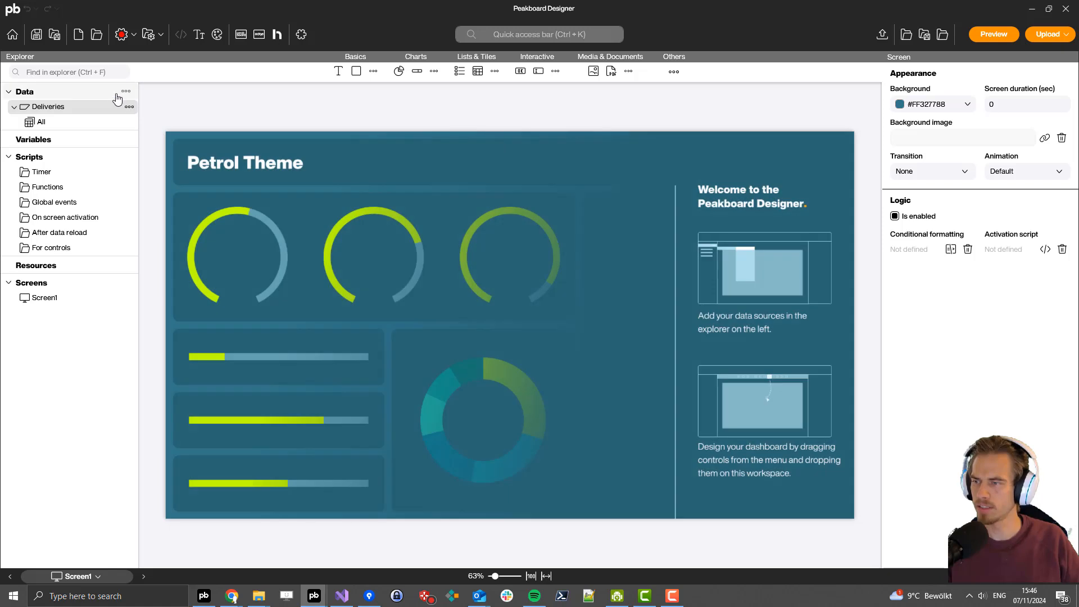
Step: Search the available data sources for "time" and add a Time data source named Date
click(126, 91)
click(167, 108)
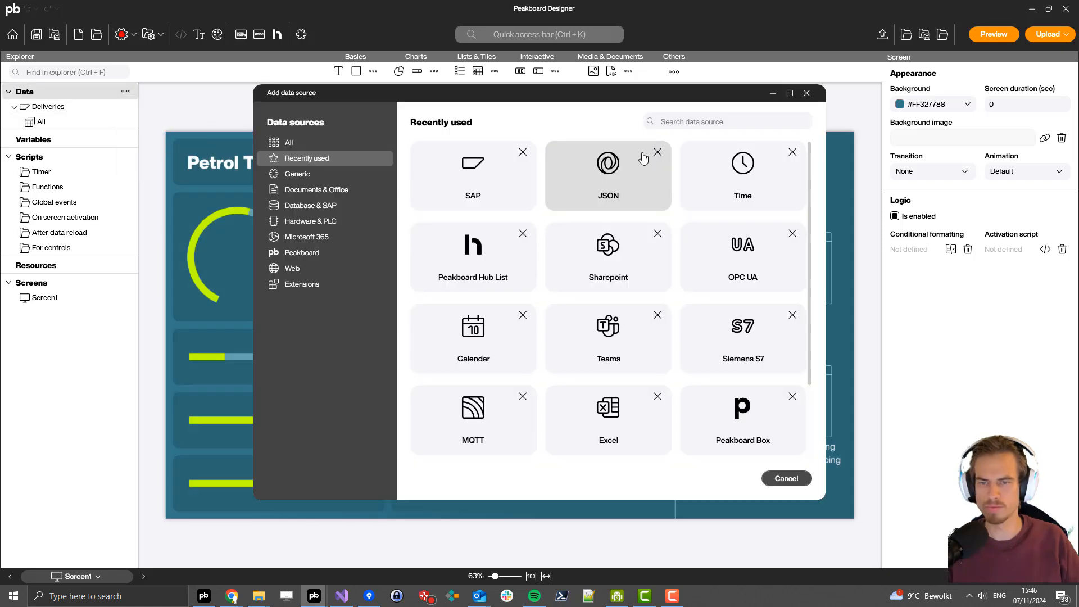
click(693, 116)
text(tim)
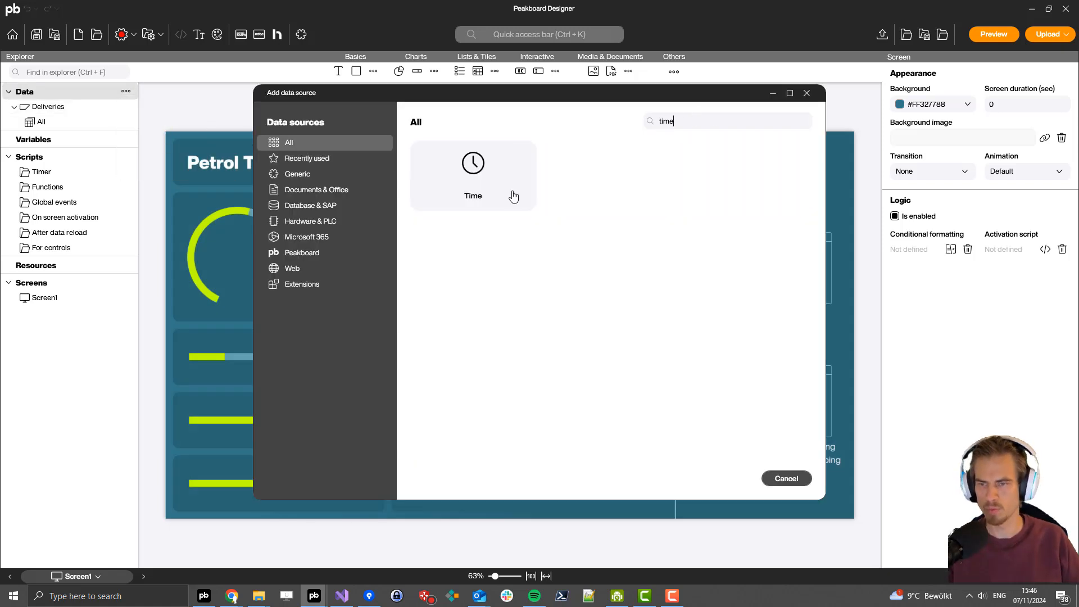
text(e)
click(513, 196)
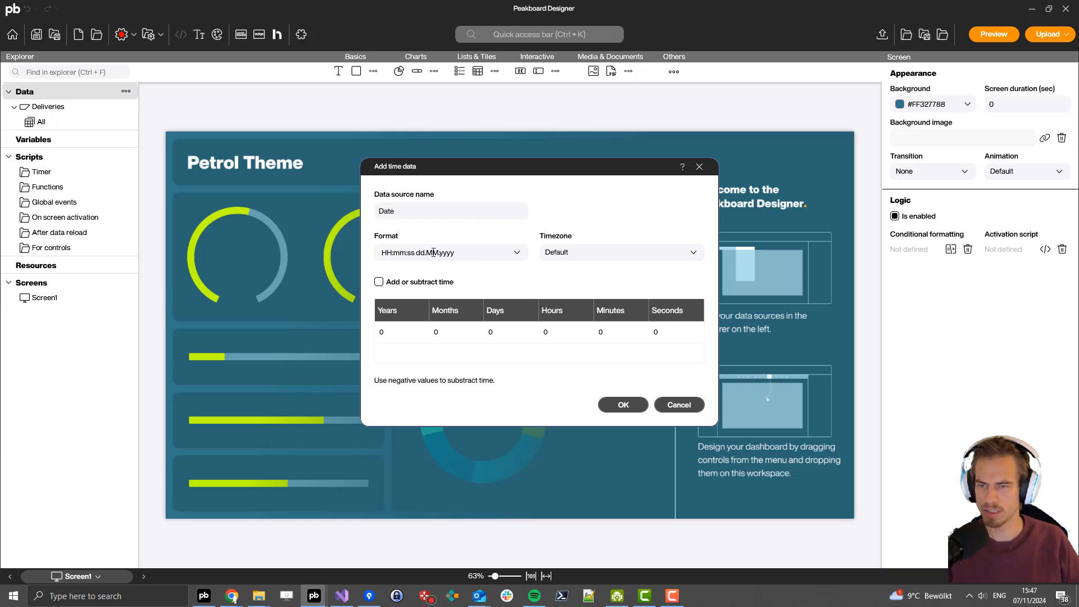
Step: Shorten the Date source's format to dd.MM.yyyy and save the data source
click(417, 251)
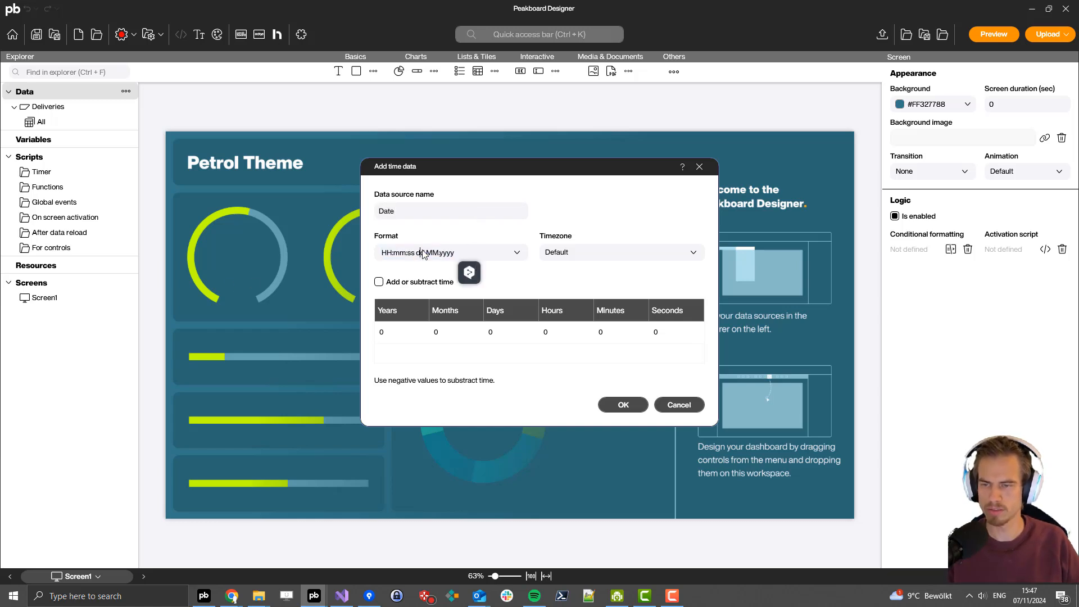
drag(420, 253, 228, 284)
key(BackSpace)
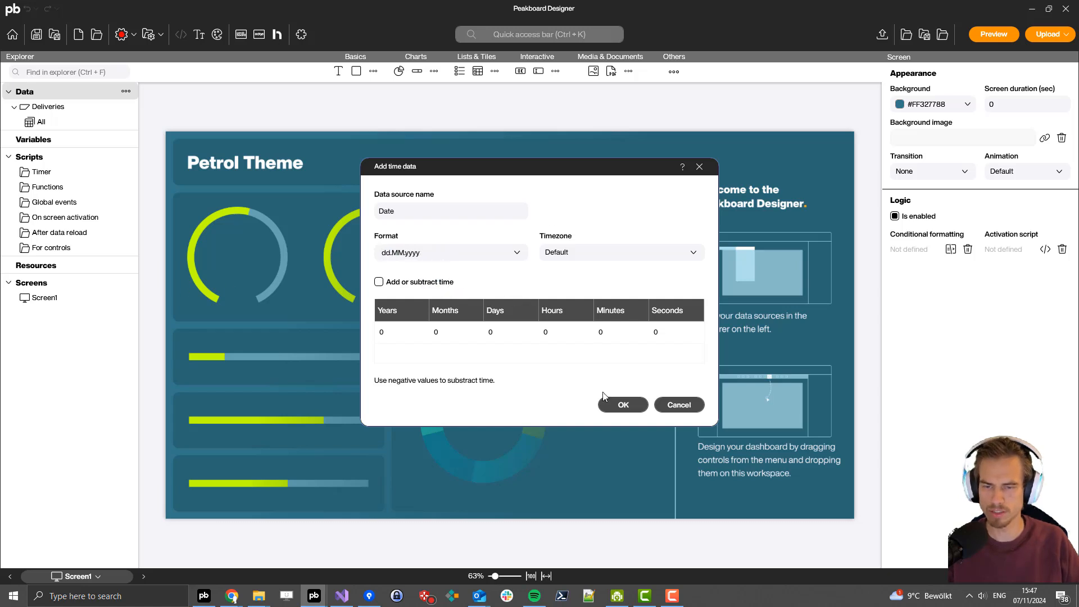
click(623, 405)
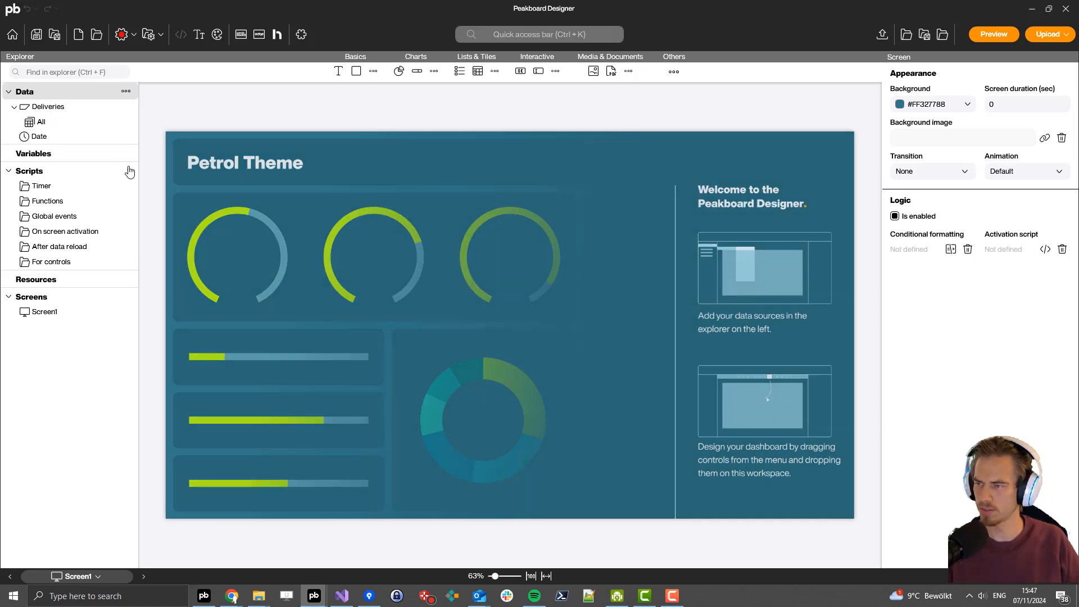
Step: Start and name another dataflow on the Deliveries data source, then add a column step with its editor in block mode
right_click(43, 107)
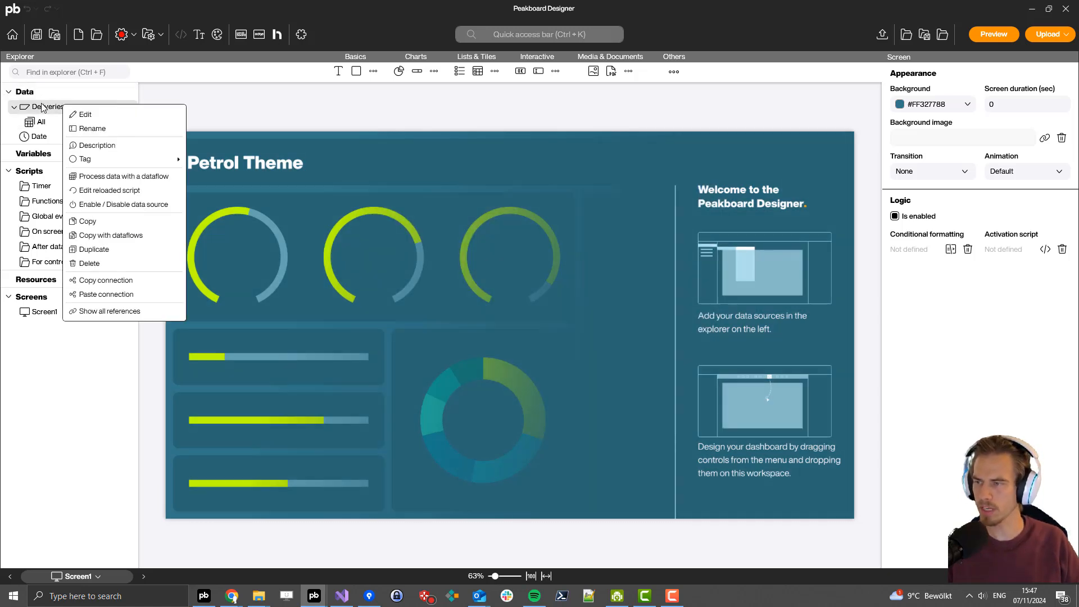
click(154, 179)
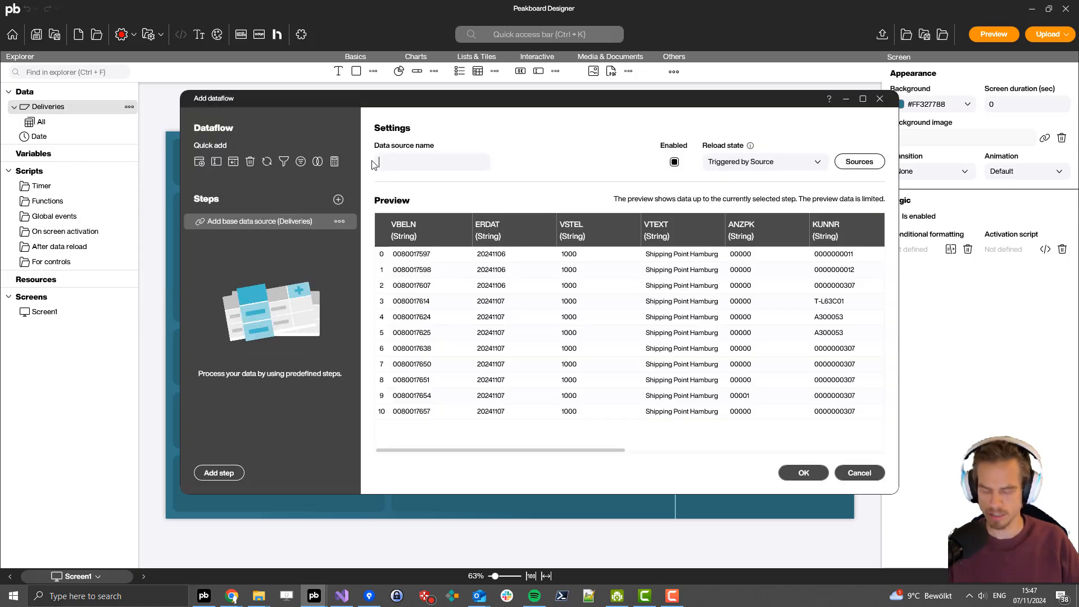
text(Ur)
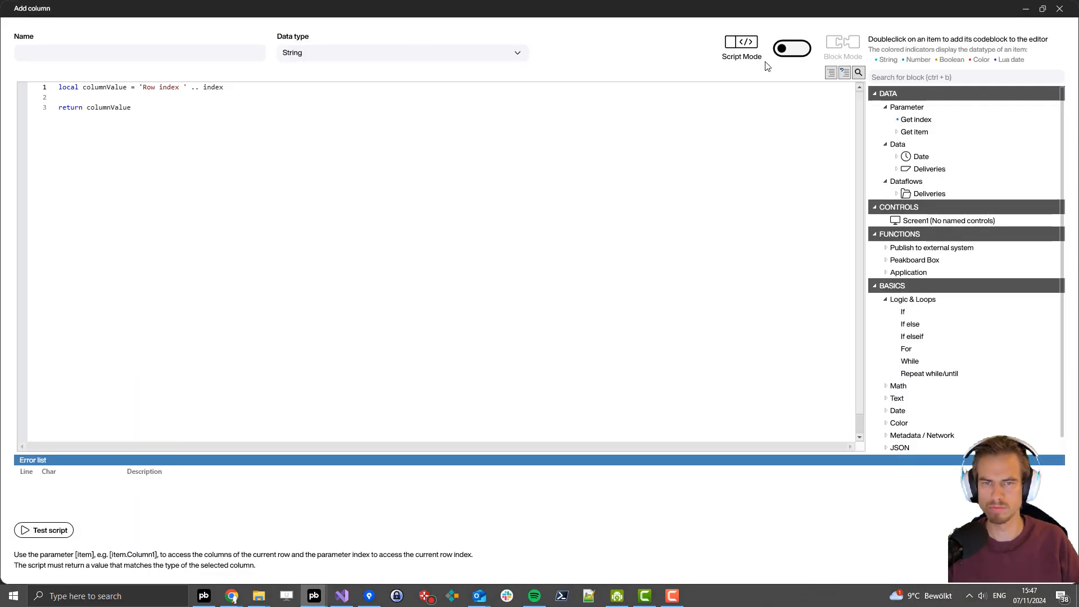
click(791, 48)
click(593, 331)
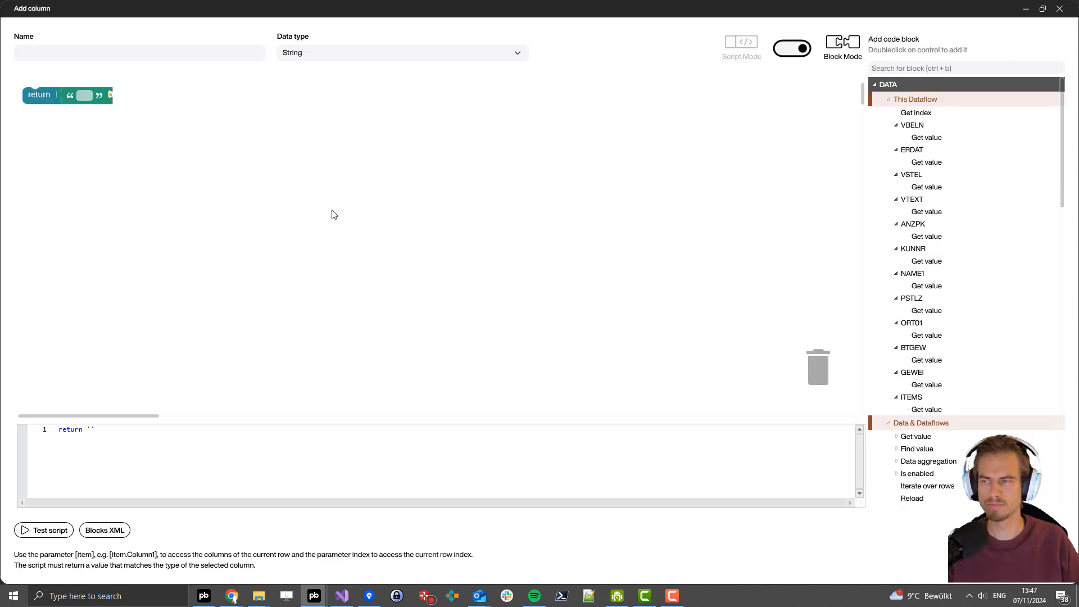
Step: Name the new column Urgent and set its data type to Boolean
click(223, 52)
text(Urg)
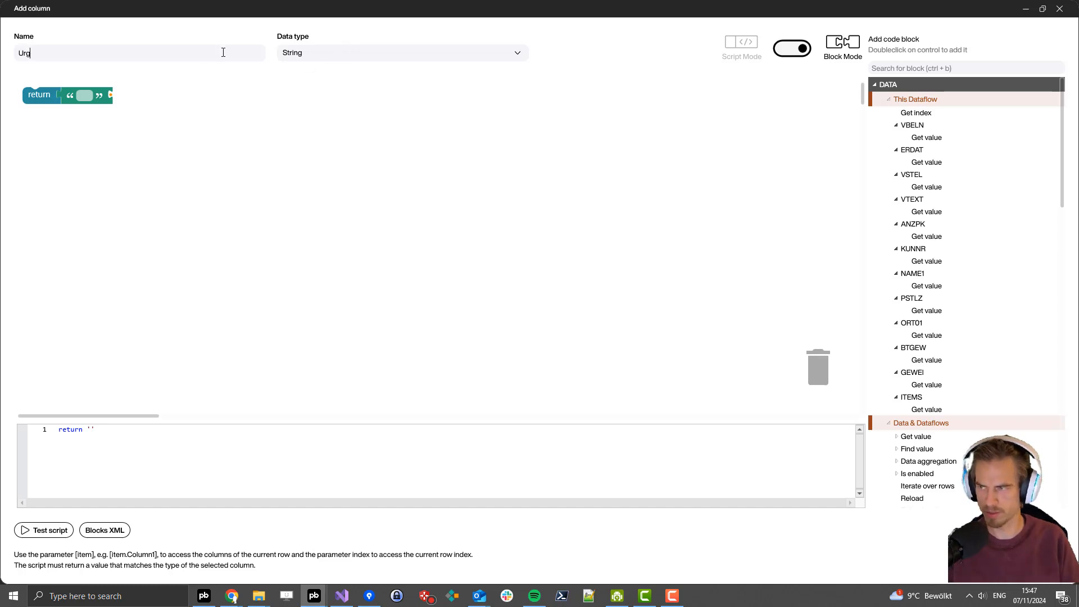
text(ent)
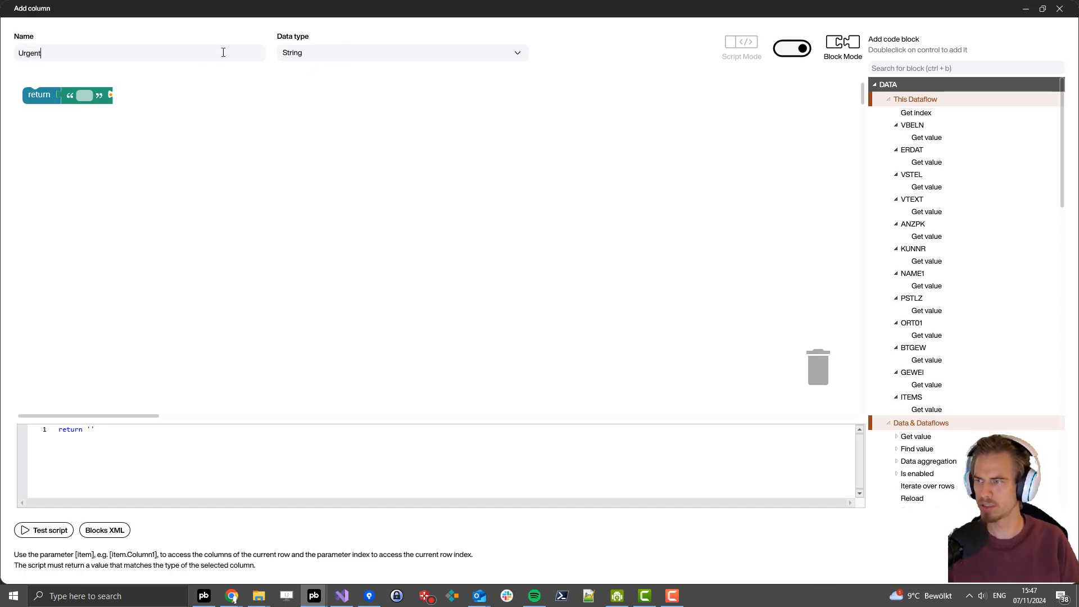
click(414, 53)
click(313, 109)
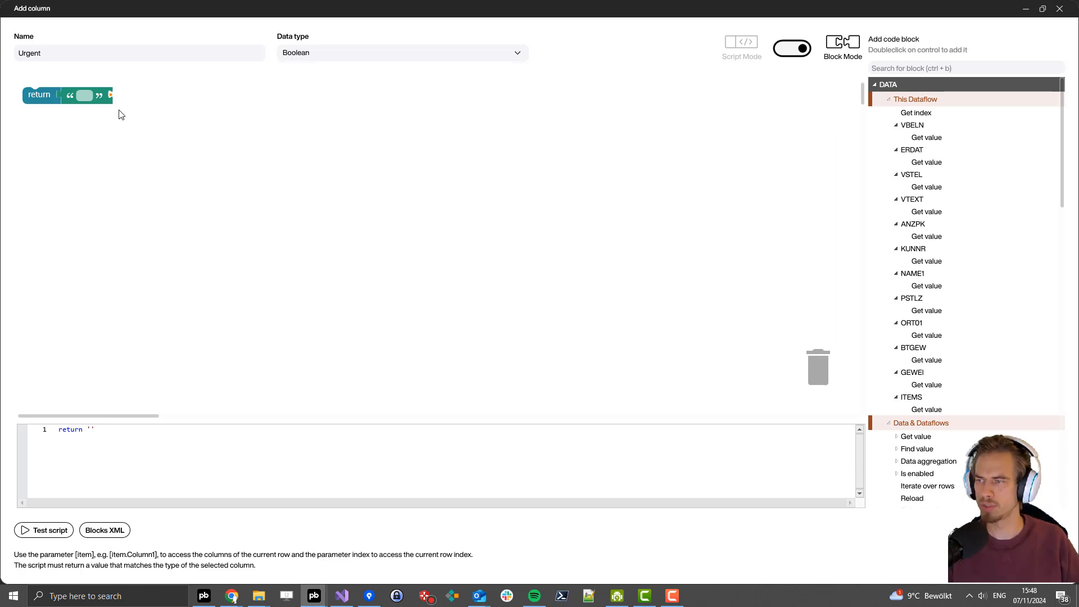
Step: Remove the default text from the return block and place a separate Parse date block below it
drag(168, 104, 821, 368)
scroll(995, 337, down, 15)
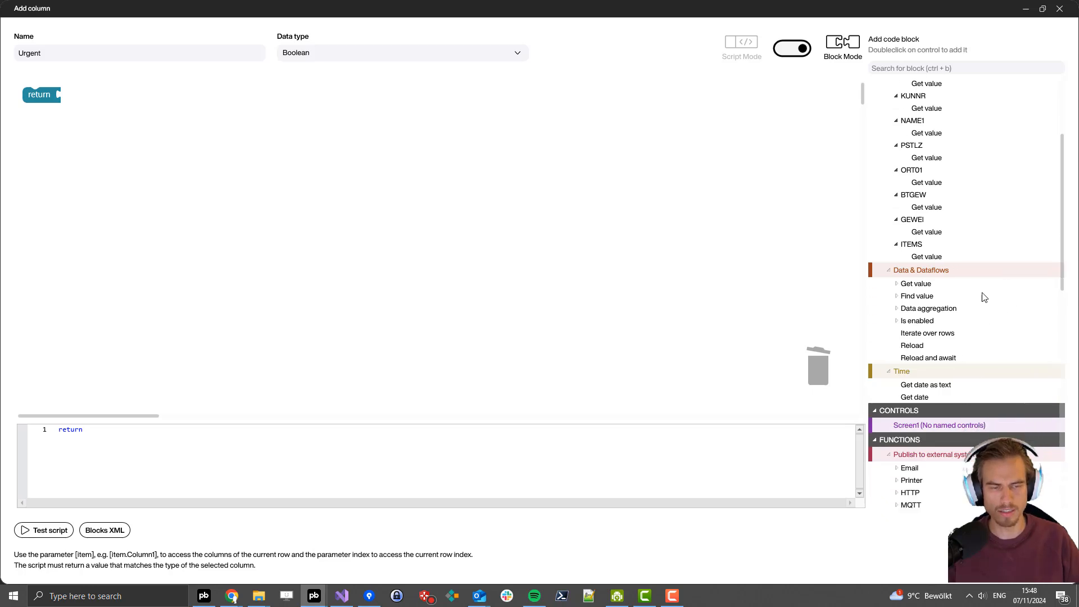
scroll(1004, 344, down, 10)
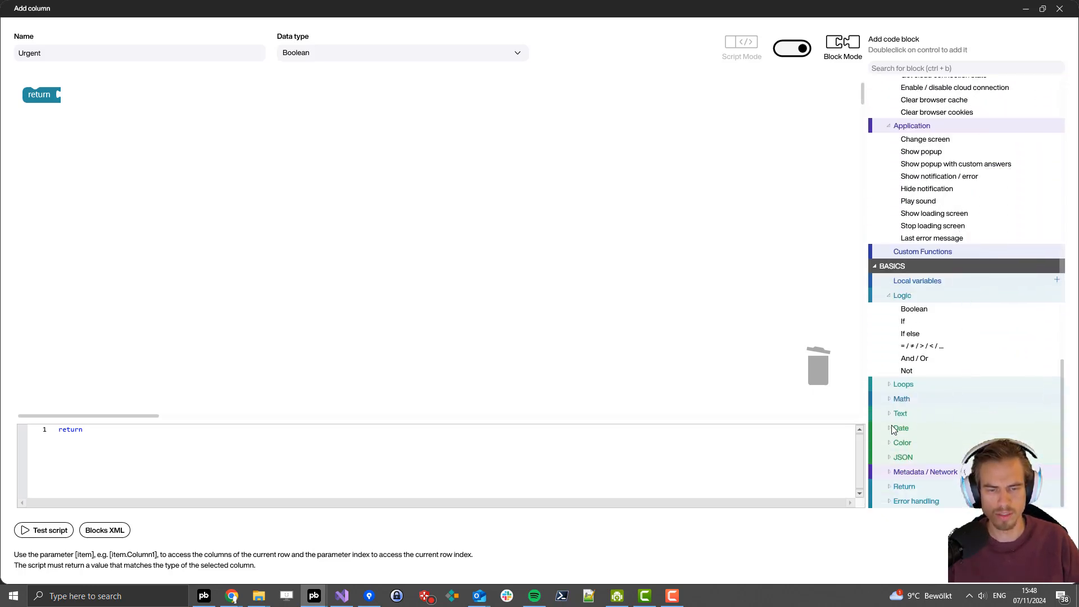
click(899, 428)
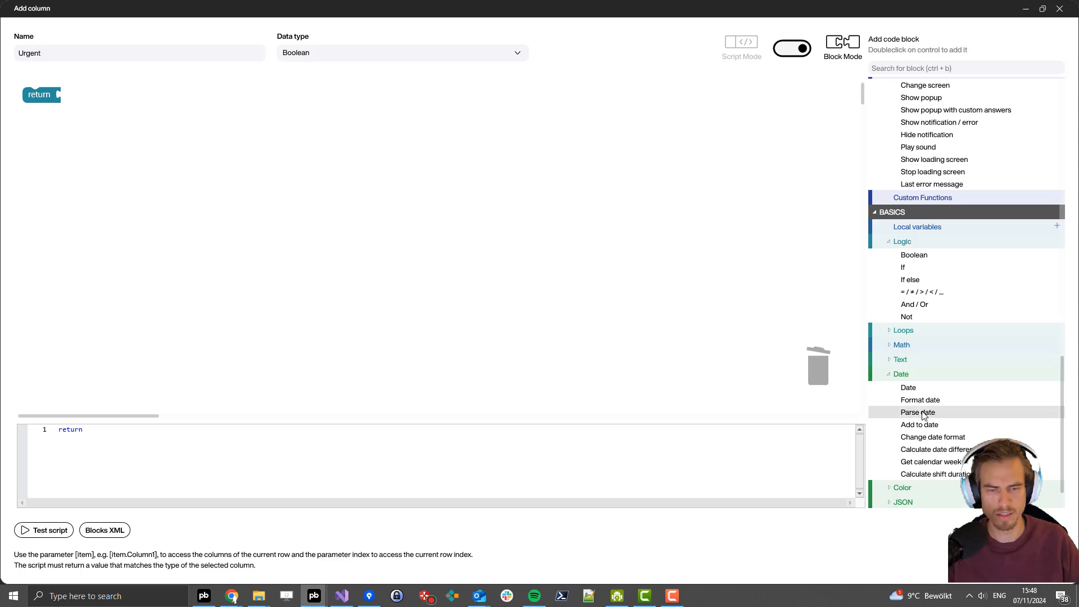
double_click(922, 413)
drag(34, 111, 135, 139)
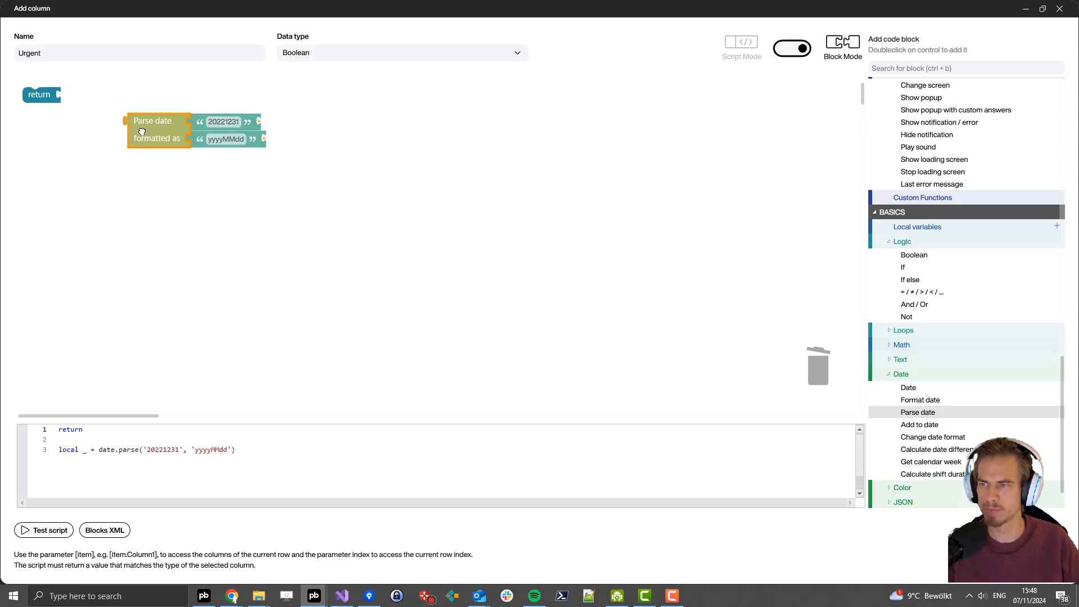
Step: Replace the Parse date block's sample date with the current row's value from the ERDAT column
drag(204, 126, 818, 368)
scroll(998, 420, up, 1)
scroll(998, 420, up, 20)
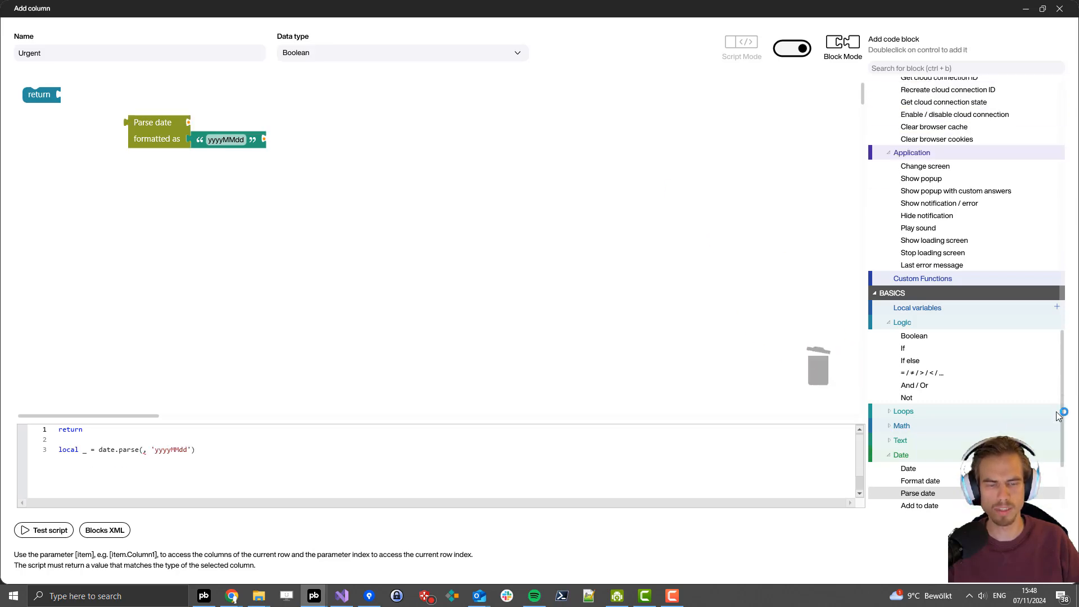
scroll(985, 368, up, 3)
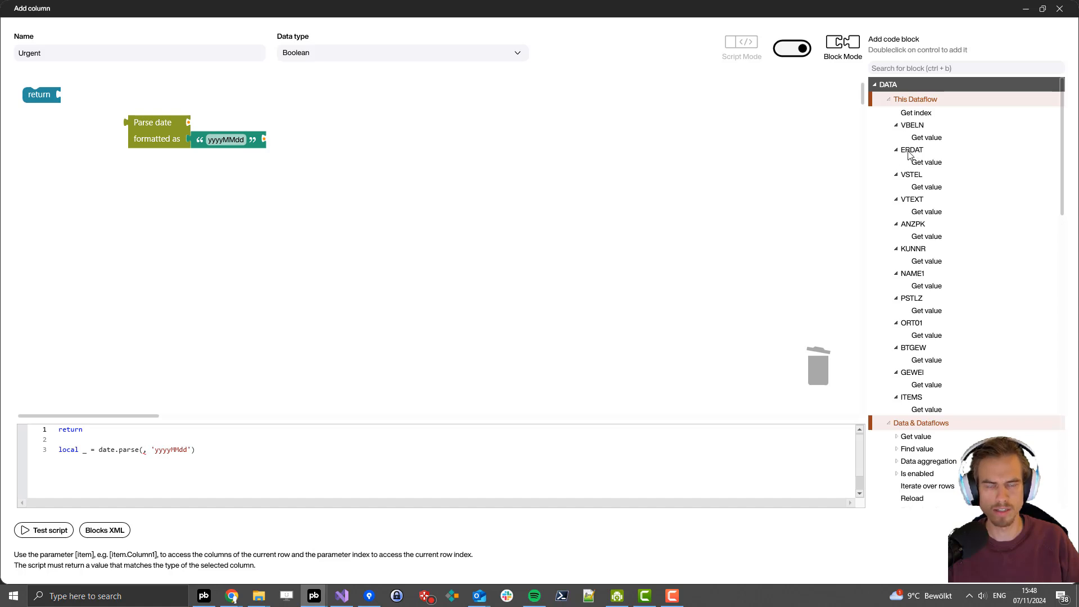
double_click(926, 163)
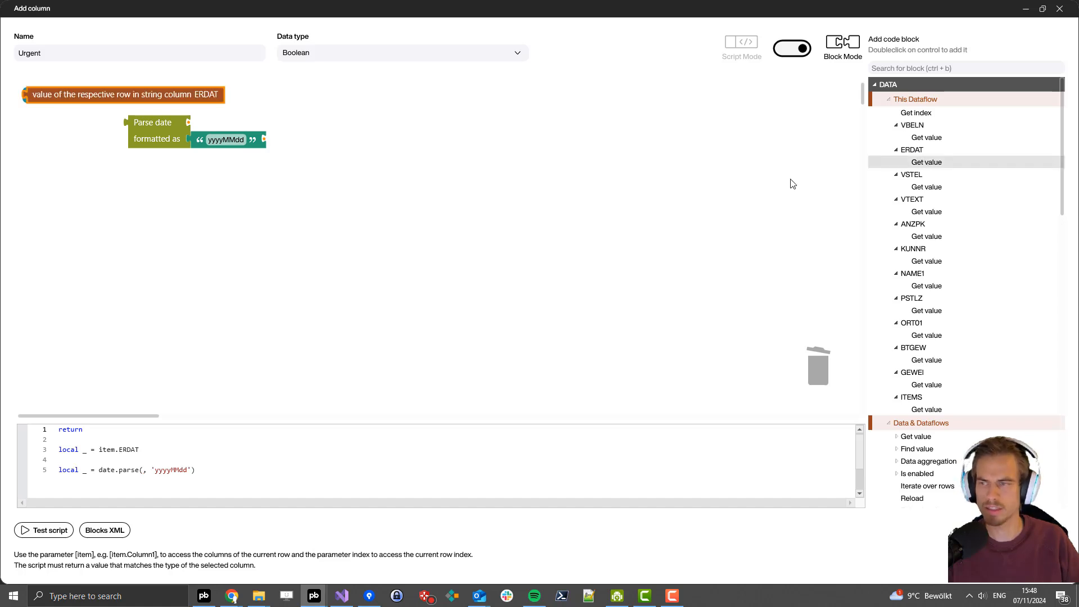
drag(221, 124, 224, 125)
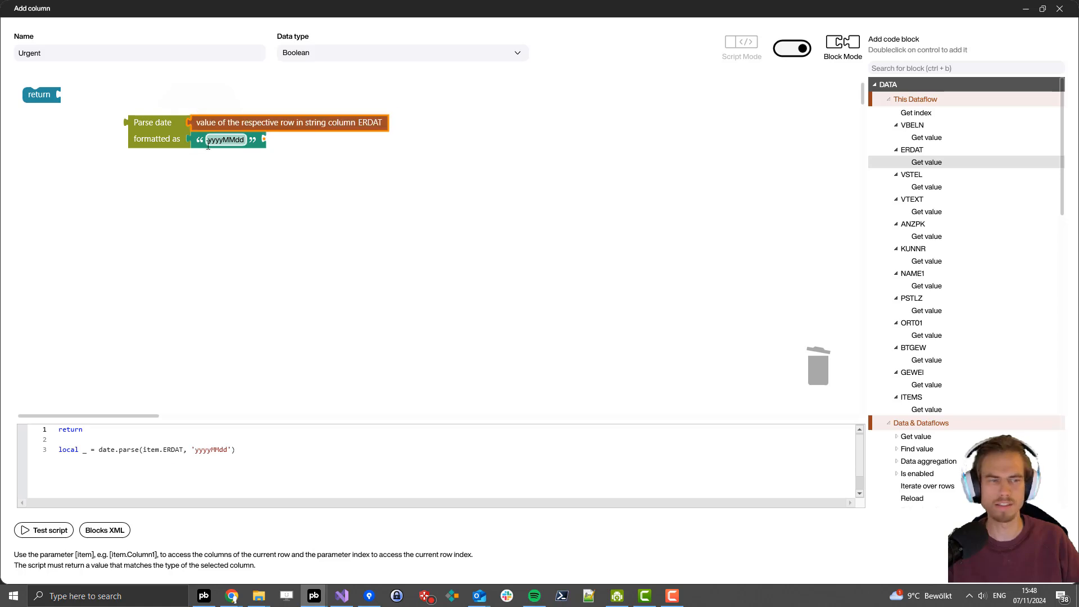
Step: Add a second Parse date block beside the first one and remove its sample date
scroll(1006, 224, down, 6)
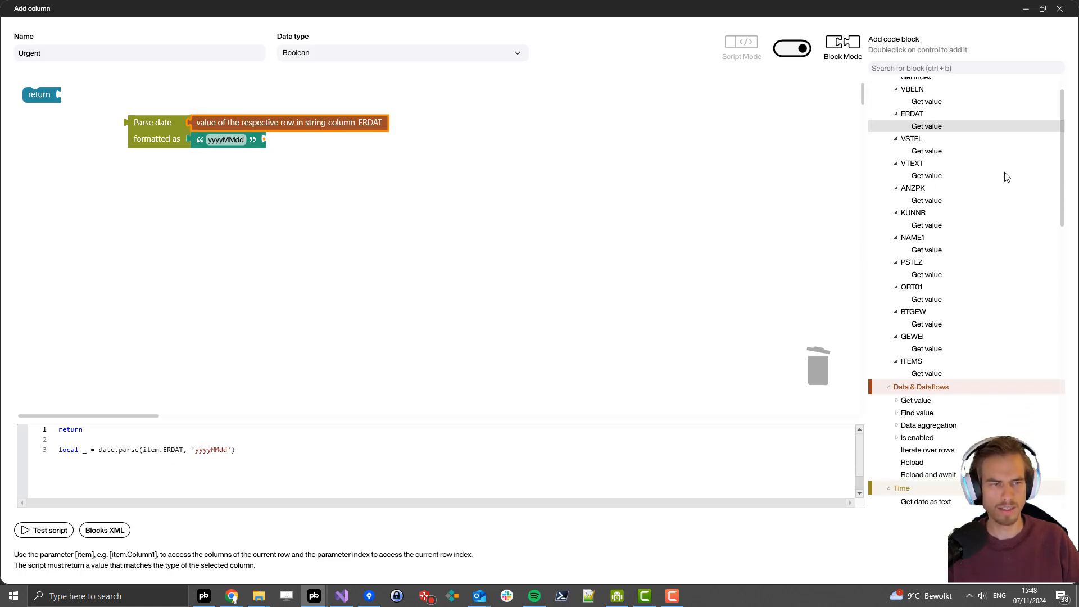
scroll(998, 294, down, 10)
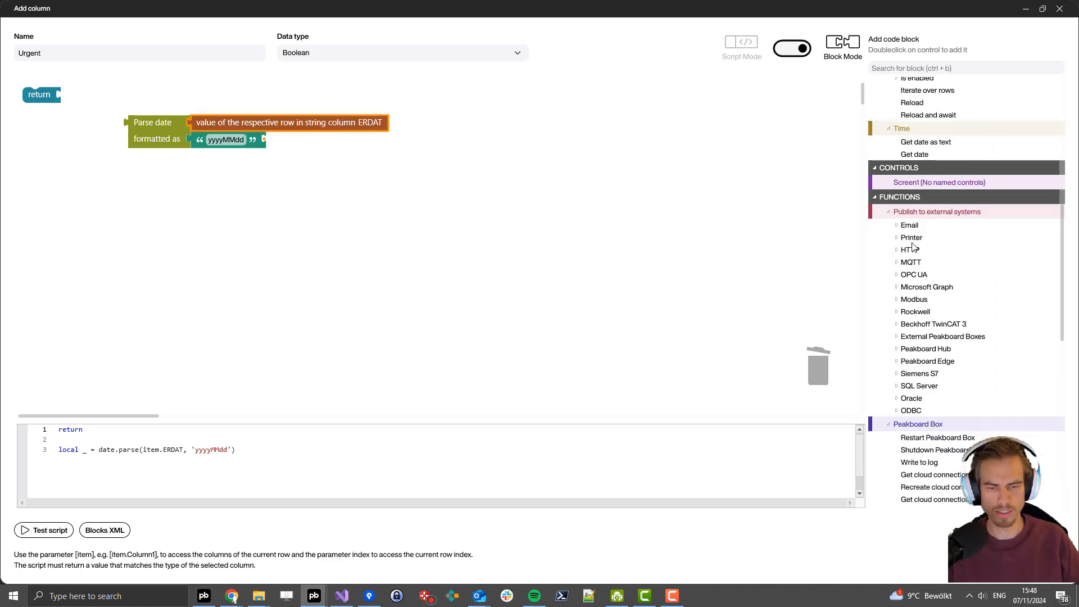
scroll(960, 413, down, 2)
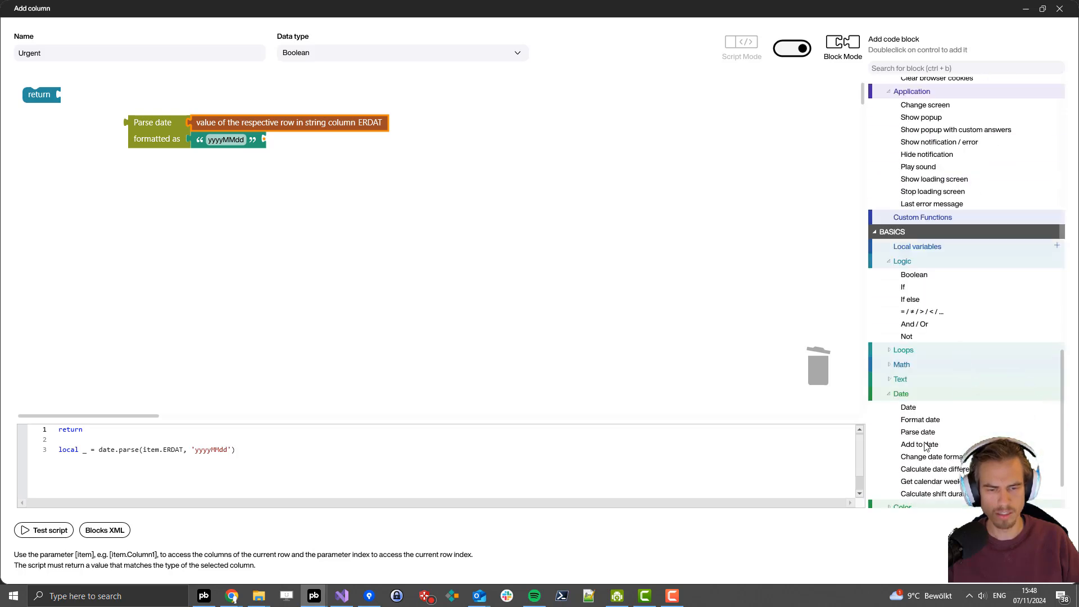
double_click(919, 405)
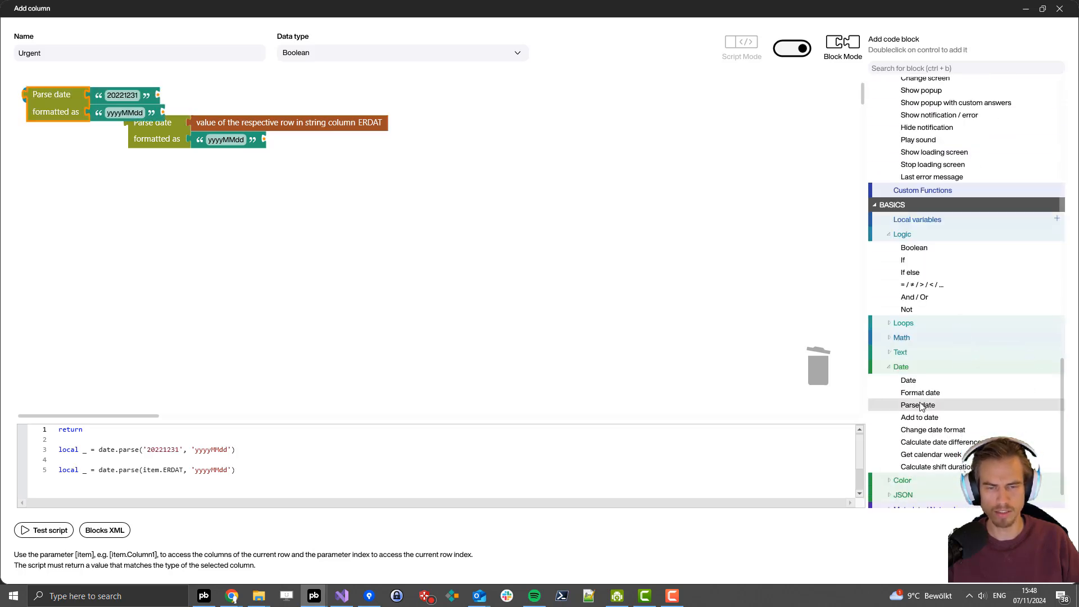
drag(31, 103, 816, 362)
Step: Insert a Get date as text block for the Date source as the second Parse date block's input
scroll(973, 360, up, 15)
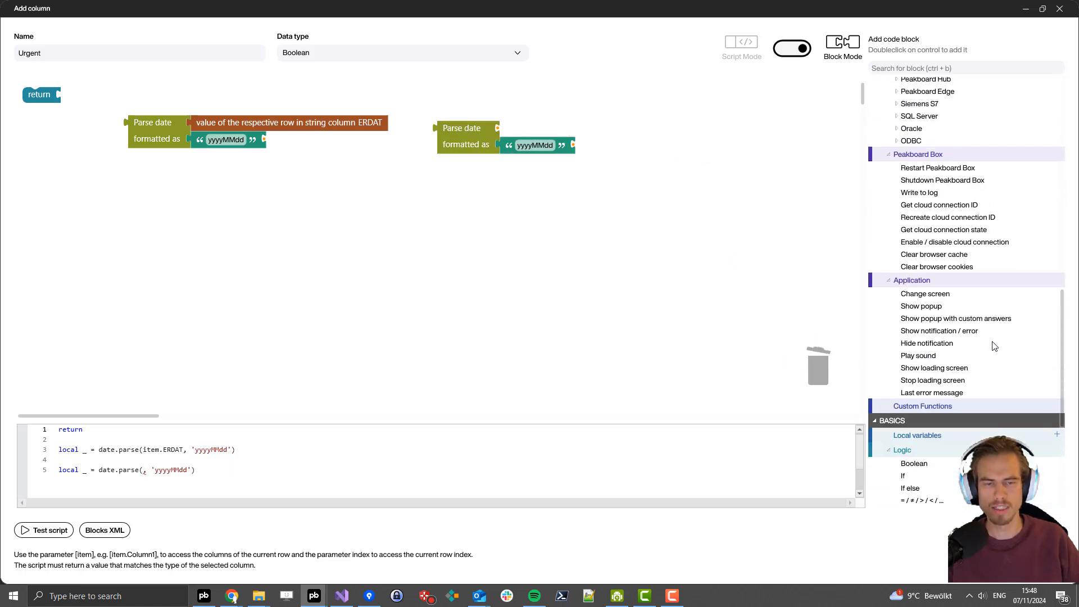
scroll(955, 304, up, 5)
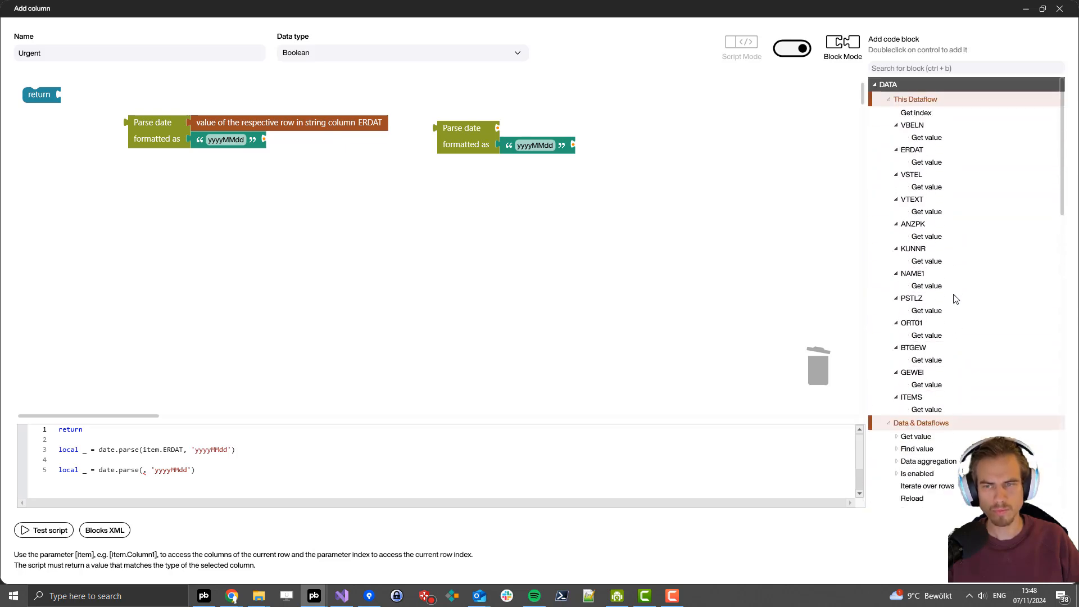
scroll(953, 379, down, 1)
scroll(954, 379, down, 3)
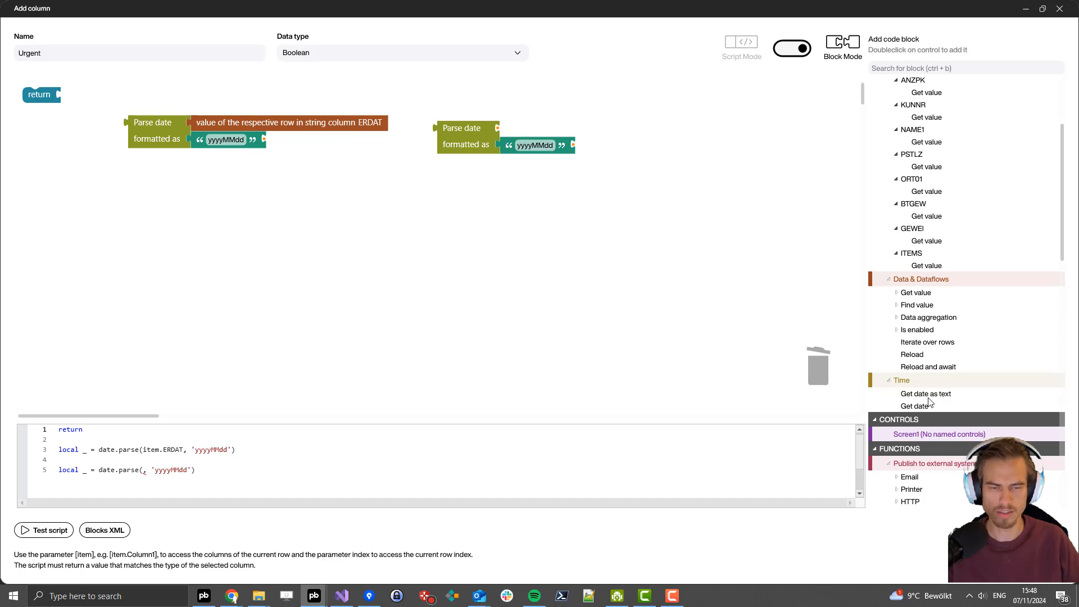
double_click(912, 403)
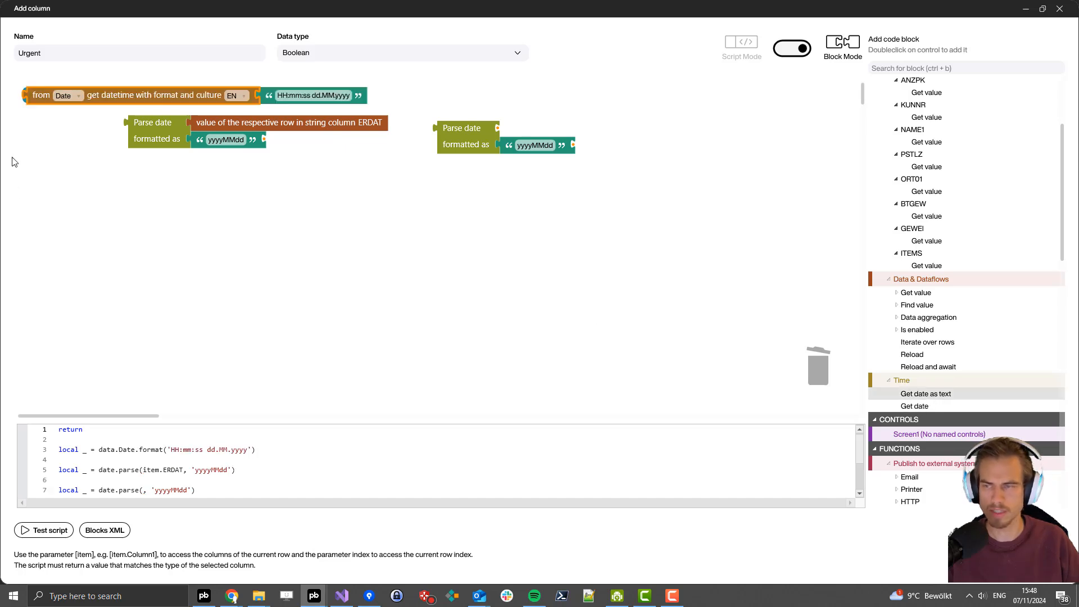
drag(50, 101, 523, 129)
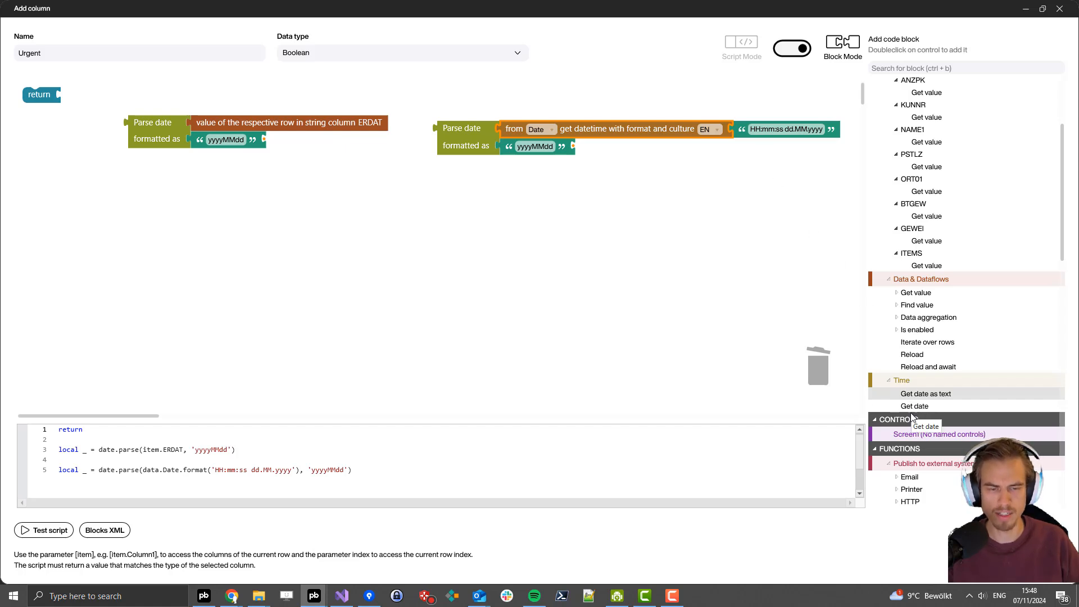
Step: Shorten the format of the Date source's datetime block to dd.MM.yyyy
click(795, 130)
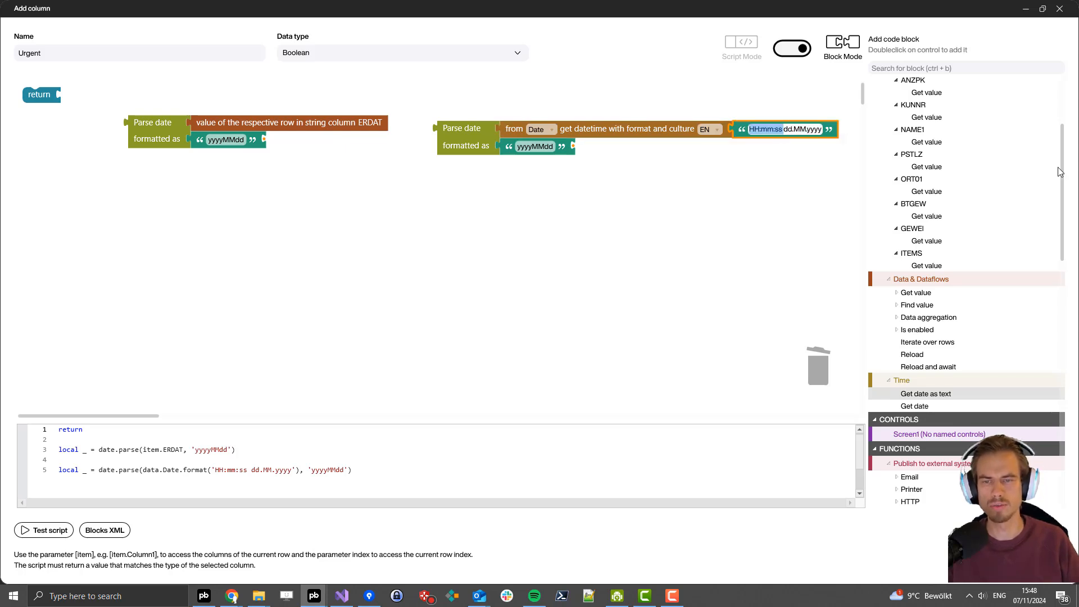
key(Delete)
key(Delete)
key(Delete)
key(Delete)
key(Delete)
key(Delete)
key(Delete)
key(Delete)
key(Delete)
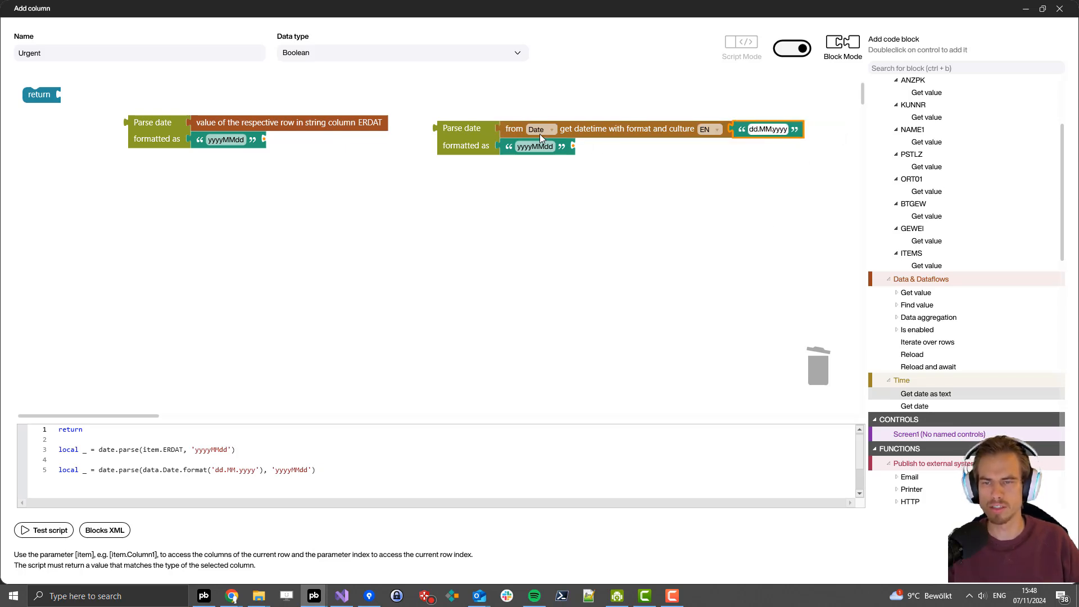
Step: Replace the datetime block's format with yyyyMMdd, copied from the second Parse date block
click(526, 145)
key(ctrl+c)
click(785, 127)
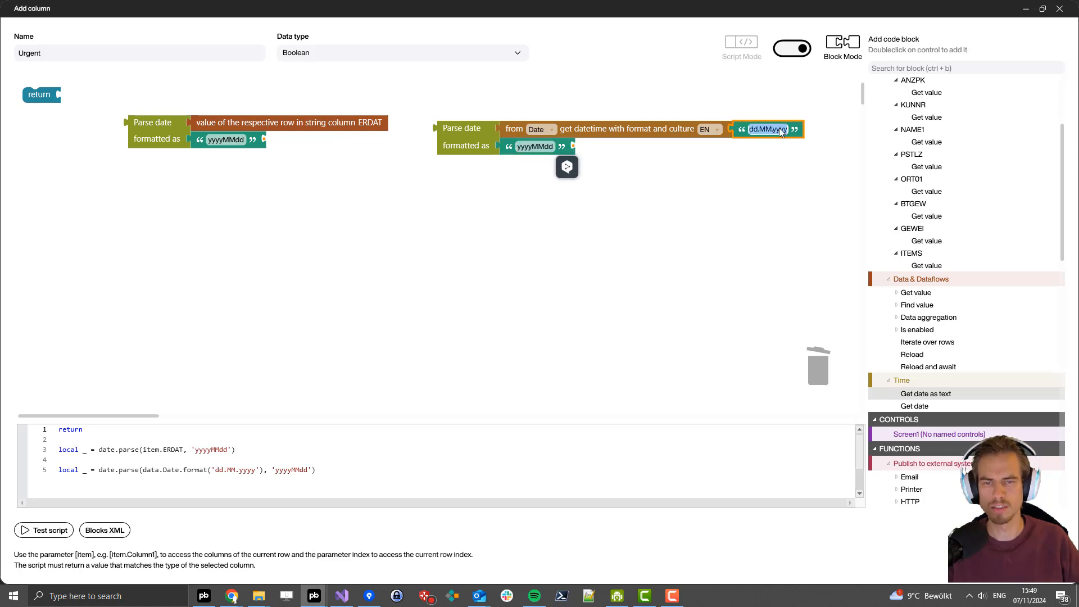
key(ctrl+v)
click(661, 268)
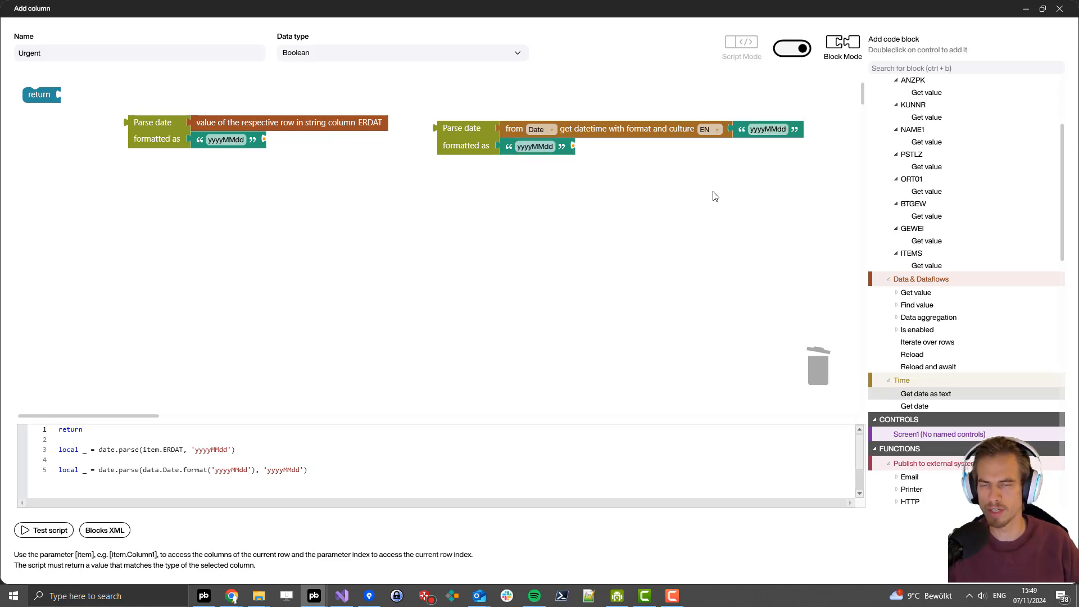
Step: Add a Calculate date difference block that subtracts the parsed Date source value from the parsed ERDAT date
scroll(904, 320, down, 15)
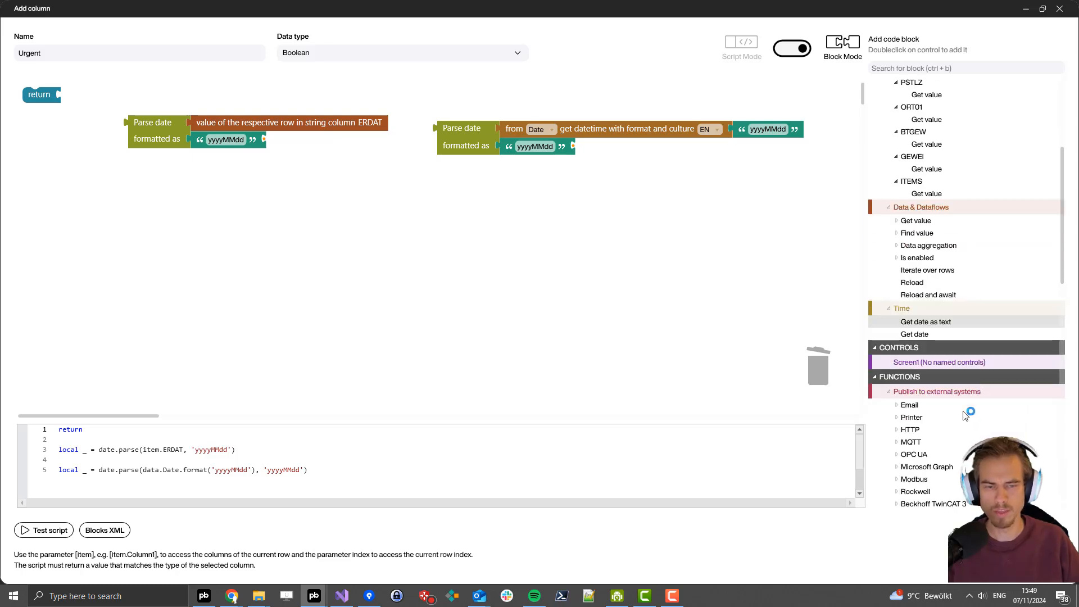
scroll(937, 310, down, 3)
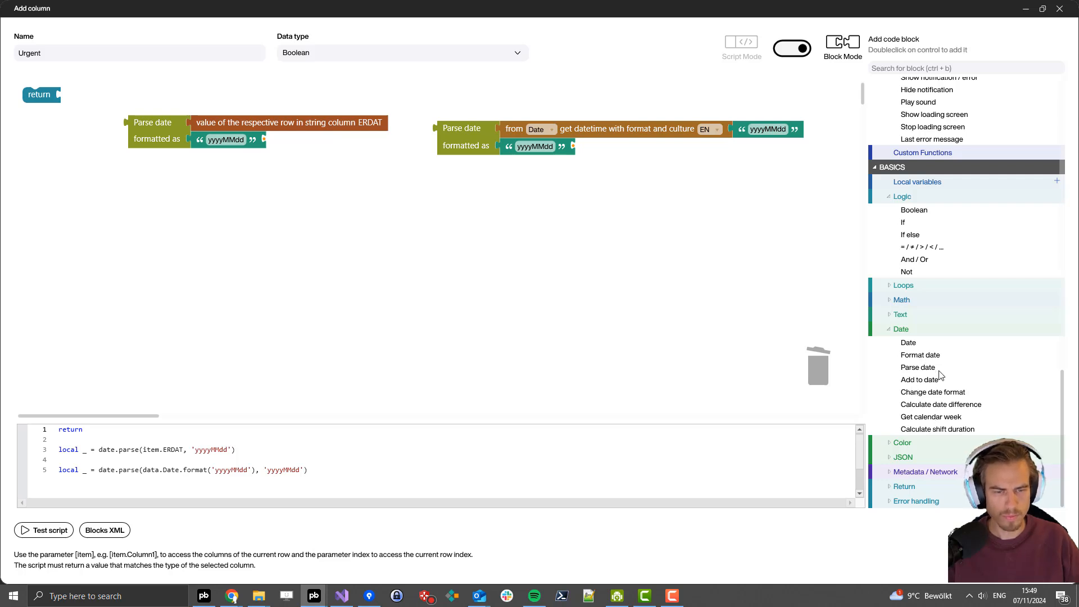
double_click(925, 407)
drag(41, 96, 132, 220)
drag(148, 124, 190, 223)
drag(459, 145, 520, 239)
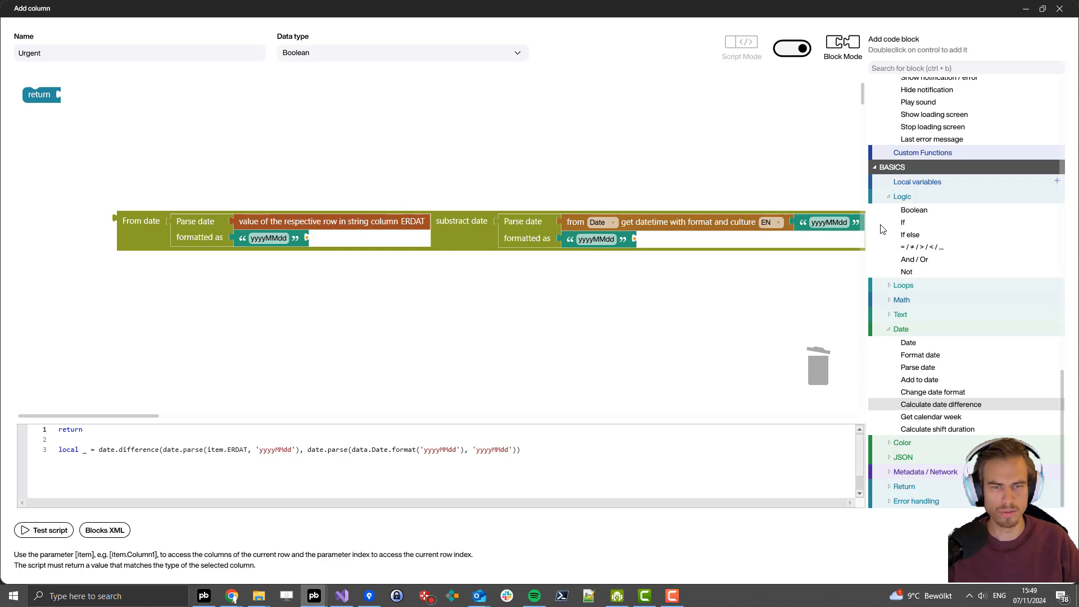
Step: Add a less-than comparison with the date difference as its first operand and attach it to the return block
double_click(930, 248)
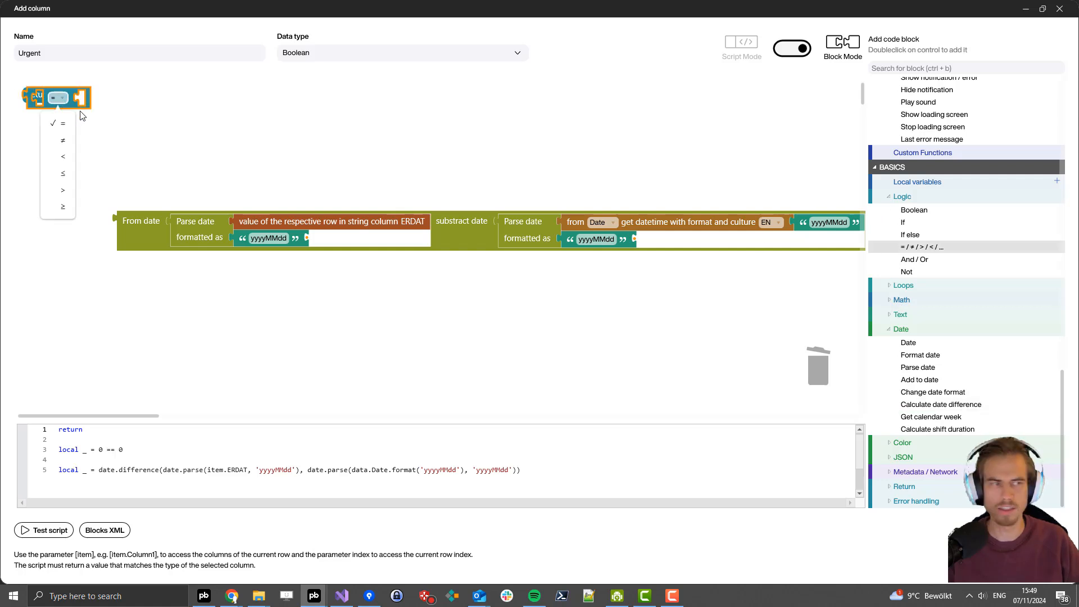
click(63, 157)
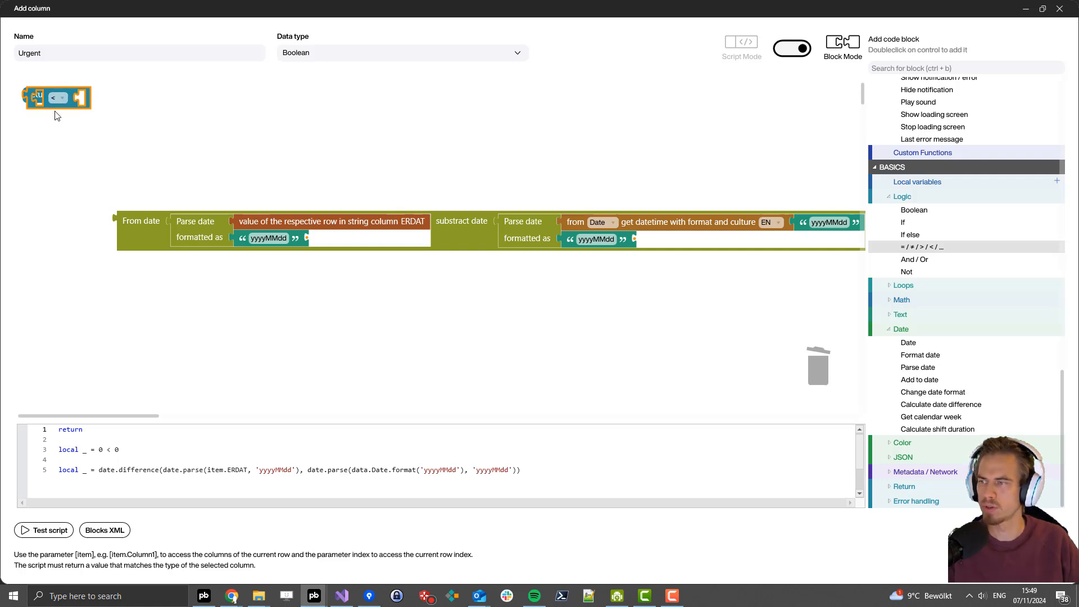
drag(59, 112, 203, 150)
drag(118, 241, 61, 102)
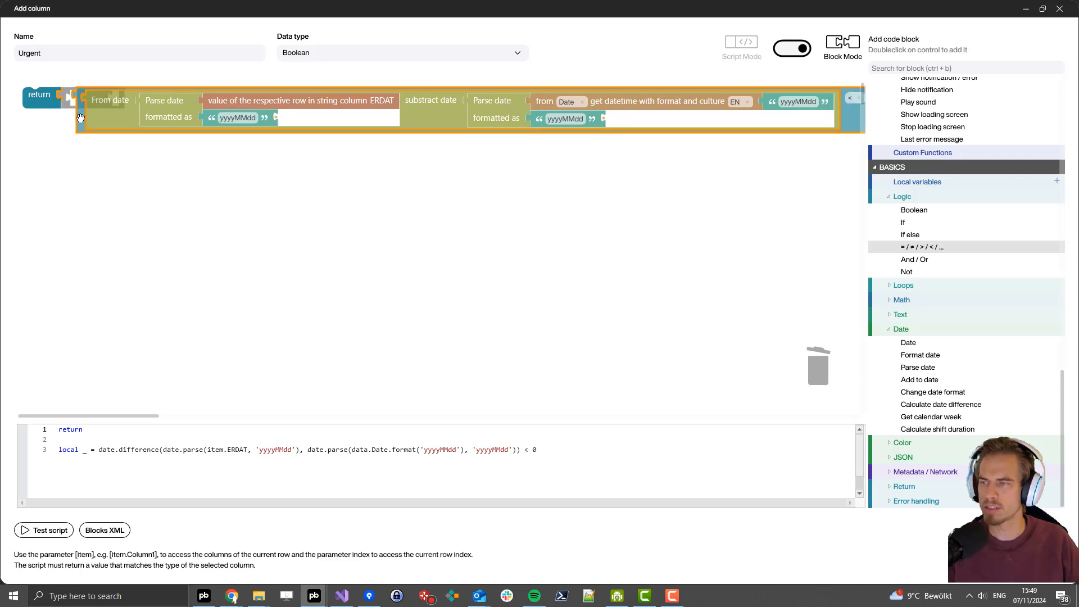
scroll(573, 213, down, 2)
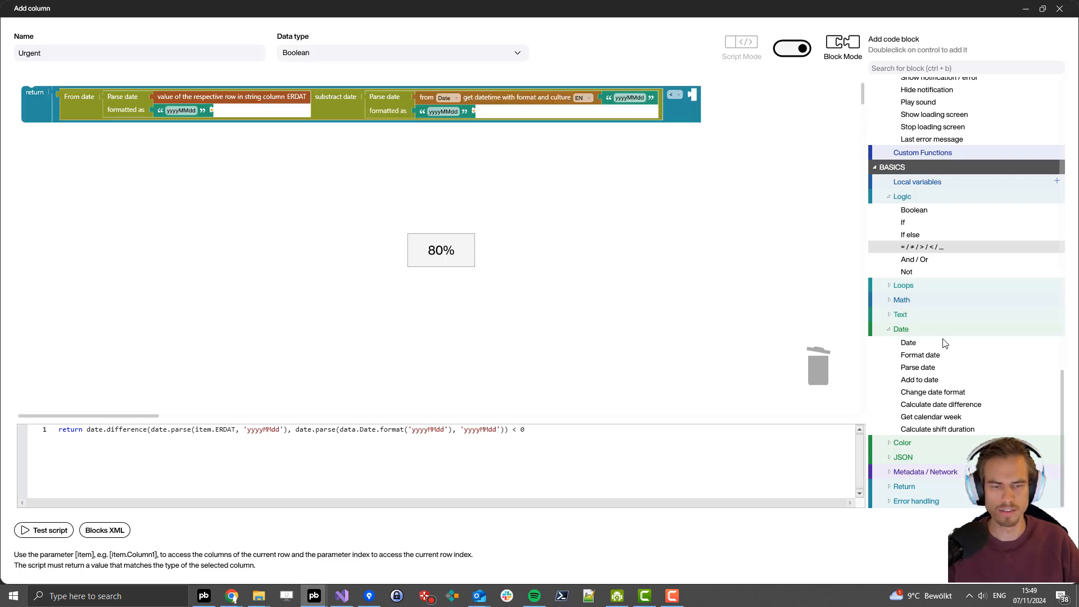
Step: Add a number block of 0 as the comparison's second operand and save the Urgent column
click(894, 303)
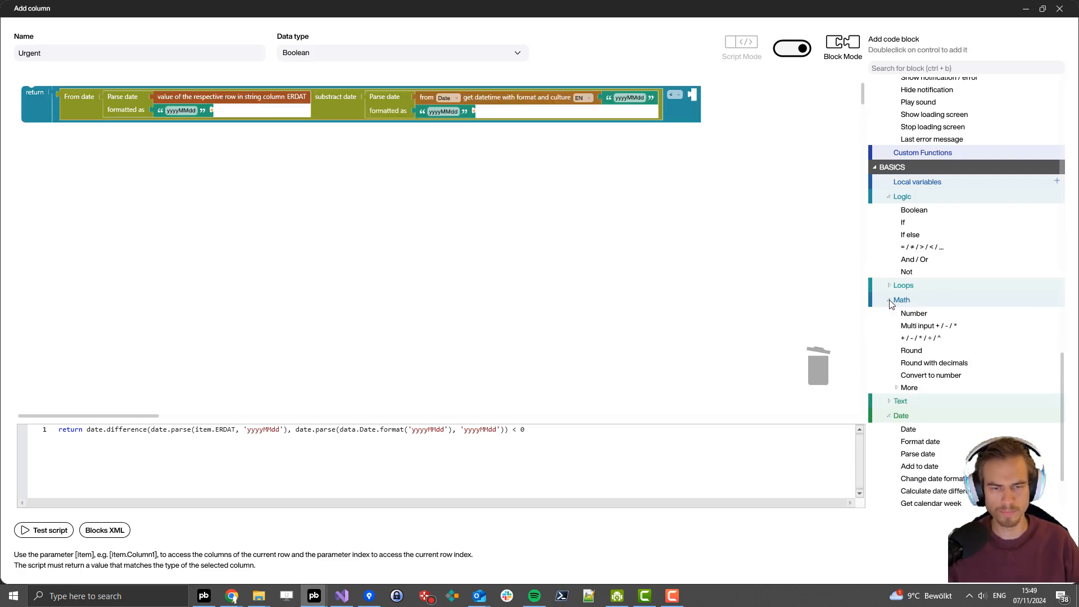
double_click(916, 313)
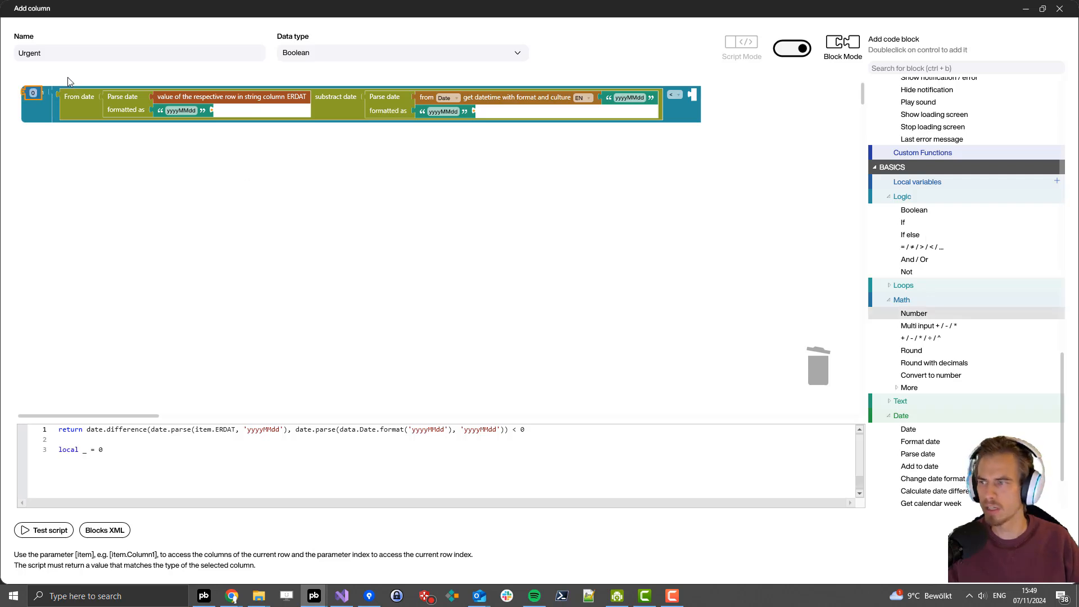
drag(26, 93, 699, 96)
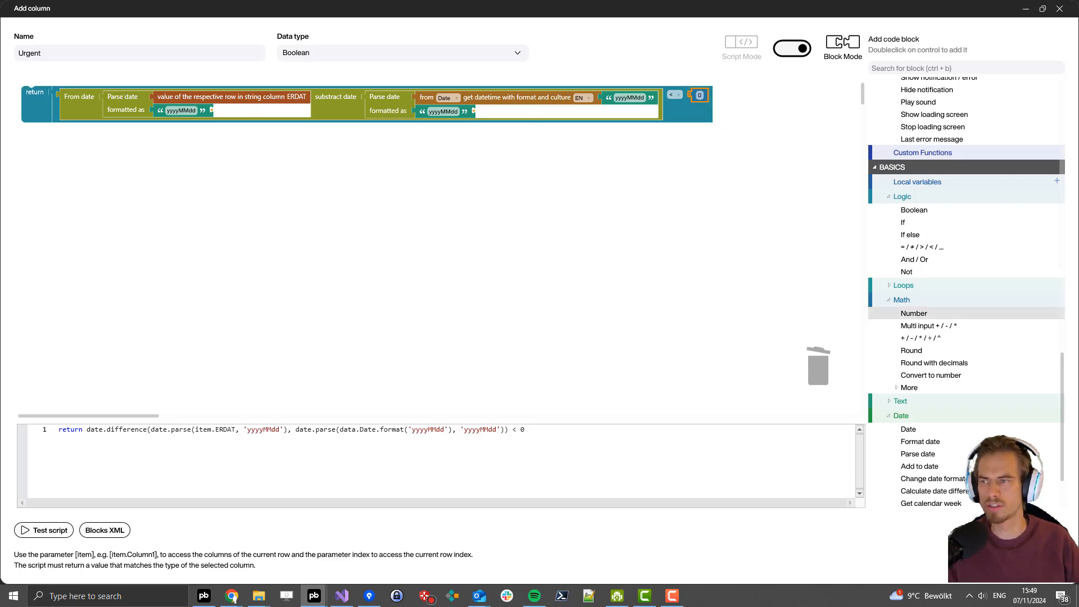
click(983, 563)
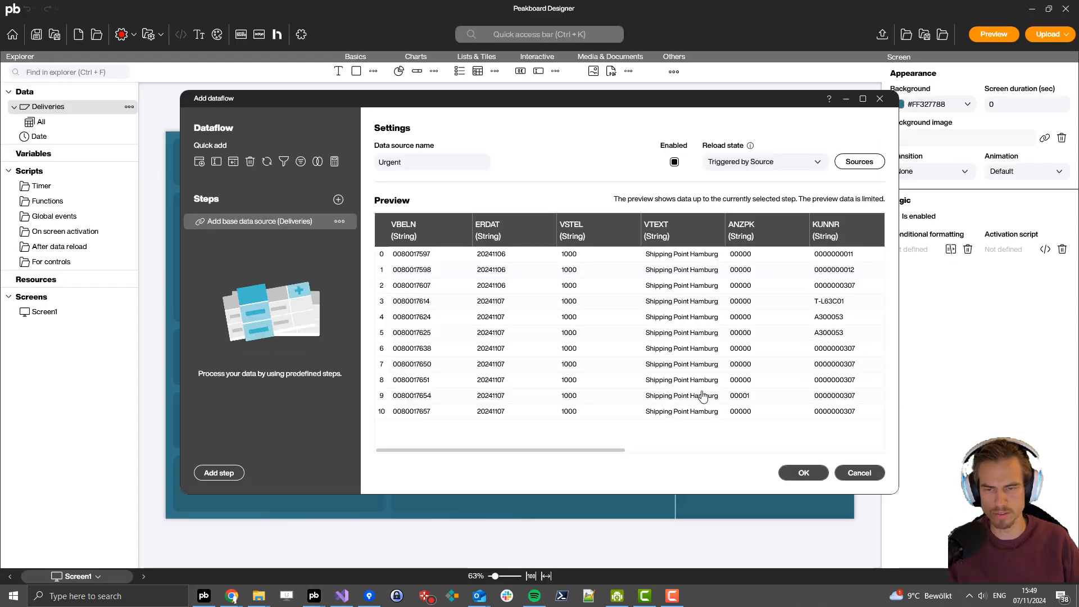
Step: Check the Urgent column's values in the preview and save the Urgent dataflow
click(655, 450)
drag(655, 451, 756, 451)
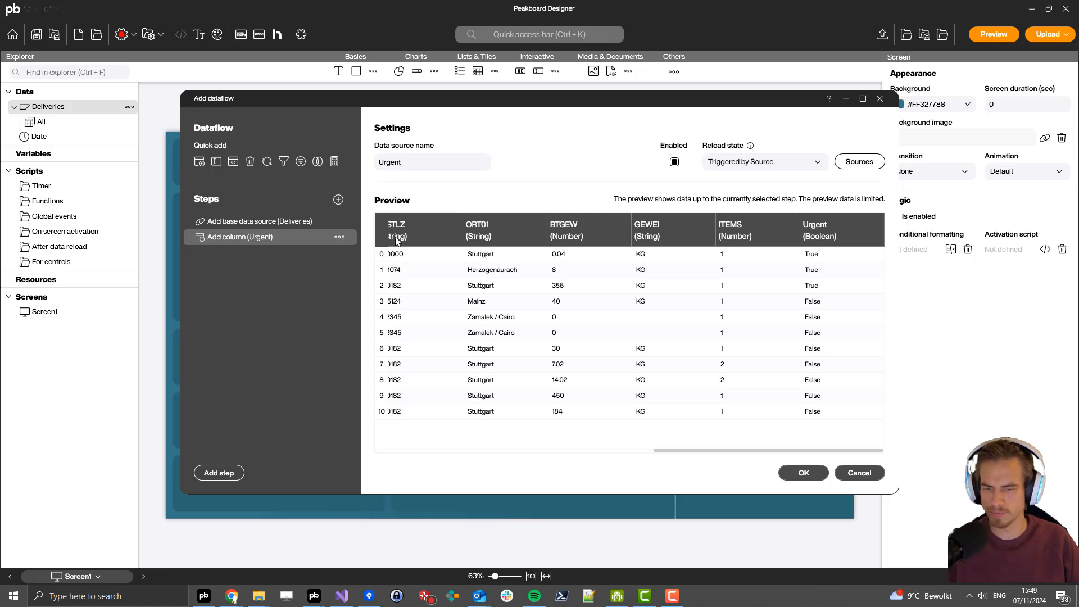
click(803, 472)
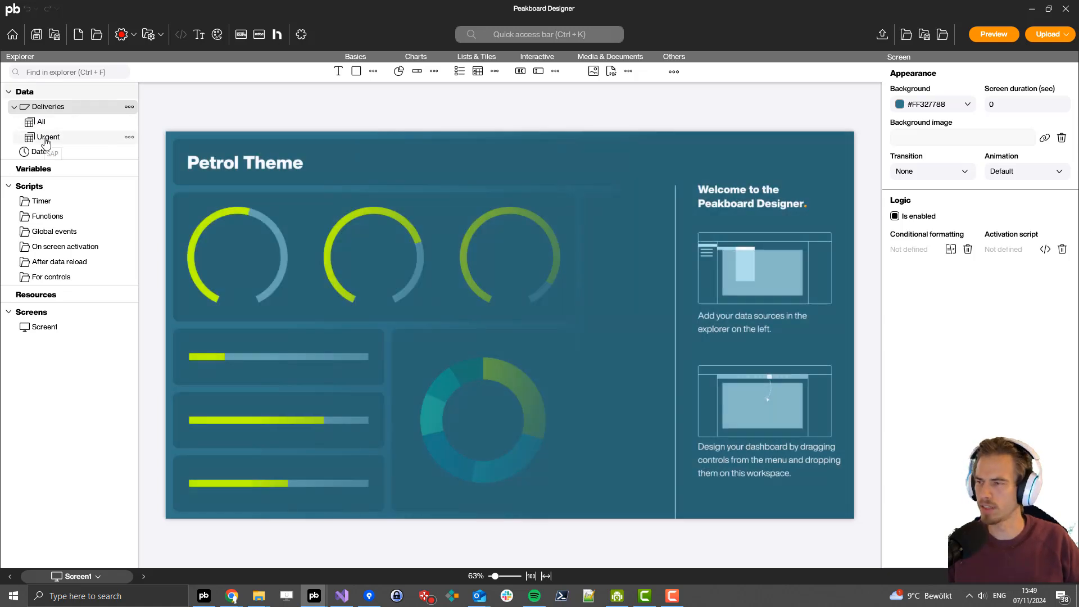
Step: Start a new dataflow that uses the Urgent dataflow as its base data source
right_click(46, 143)
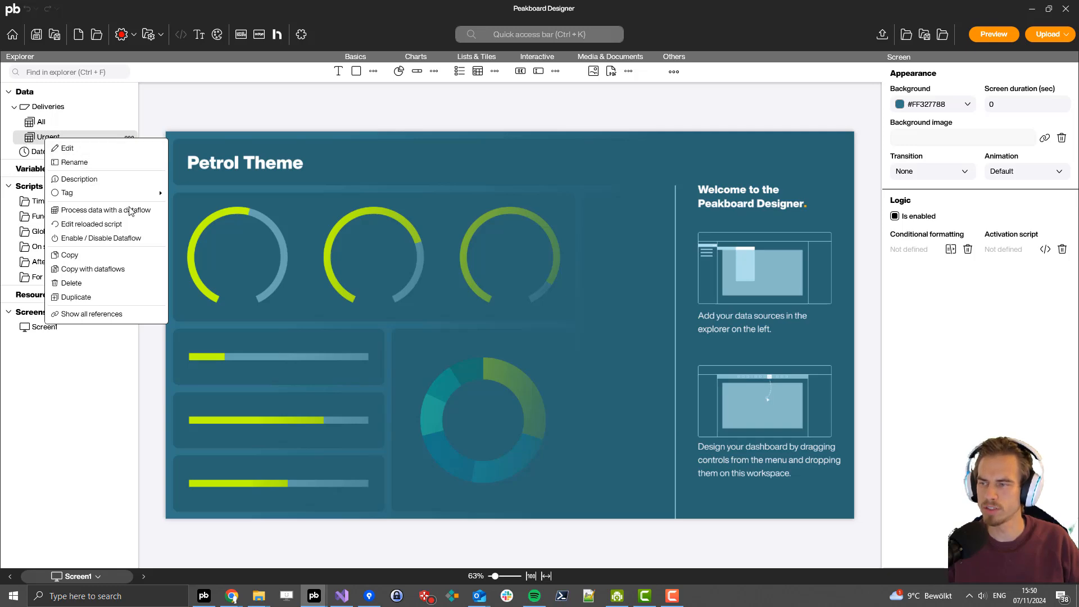
click(95, 209)
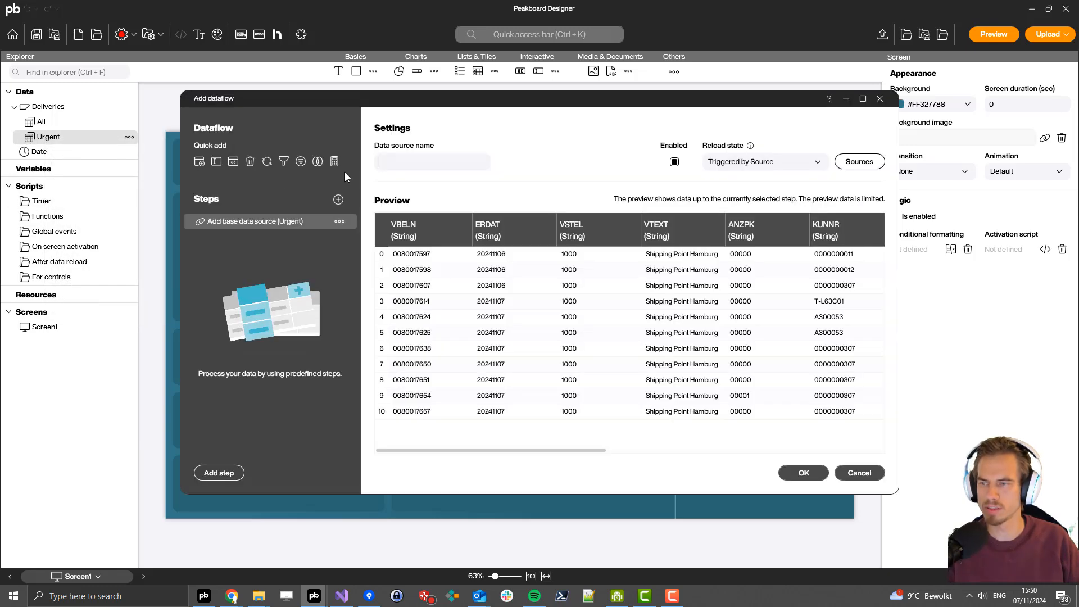
click(334, 162)
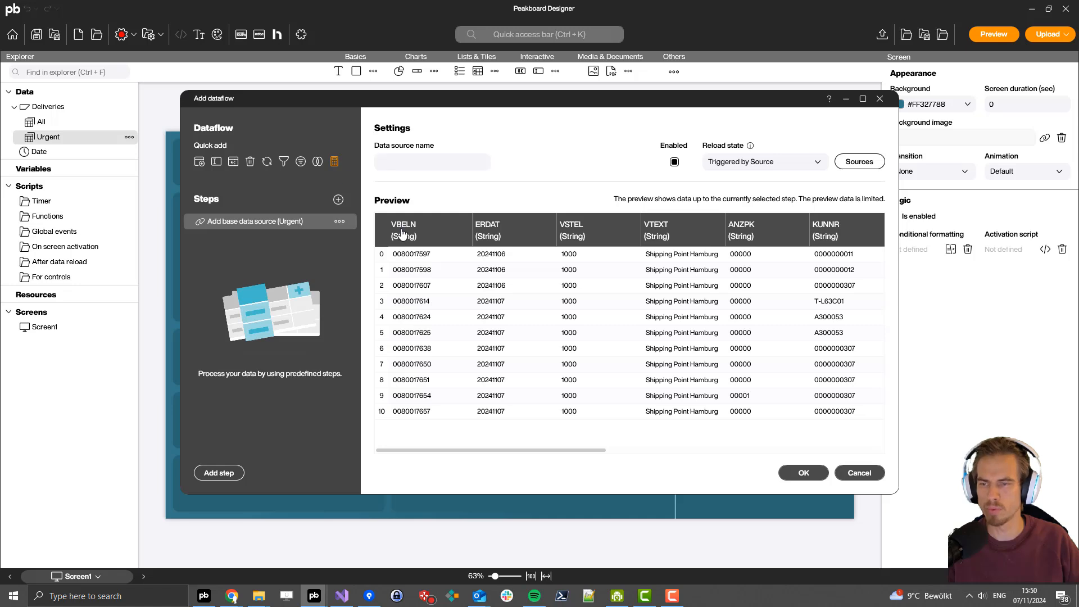
click(406, 178)
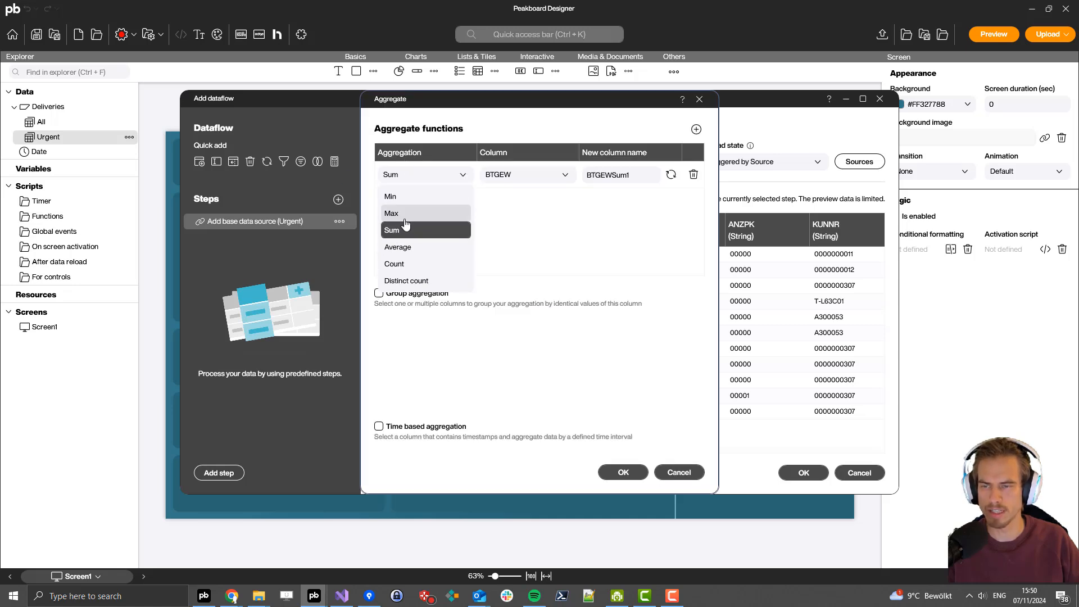
click(401, 266)
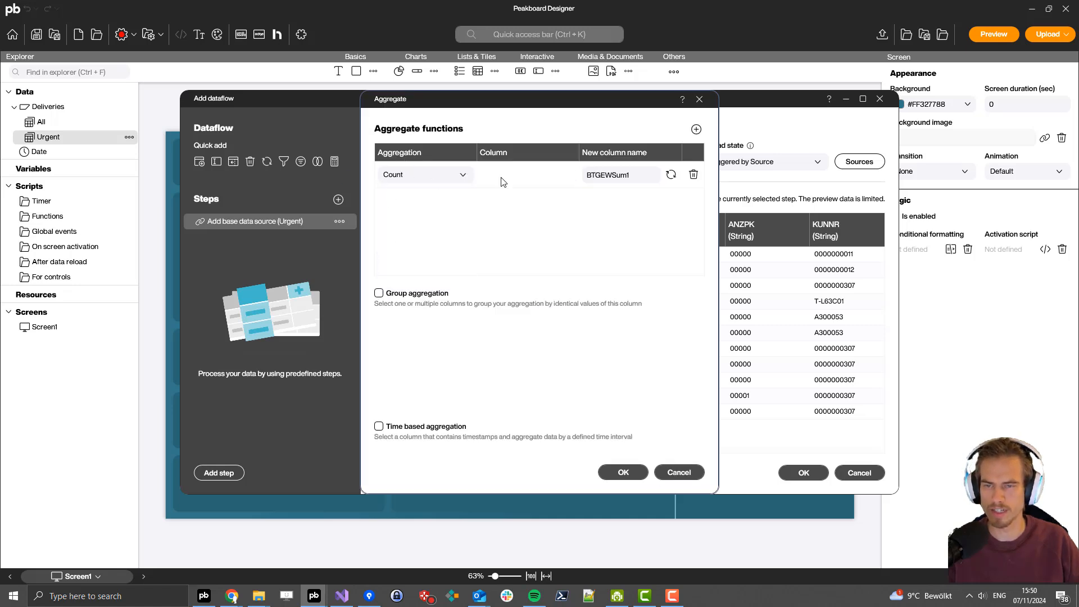
double_click(644, 172)
text(Count)
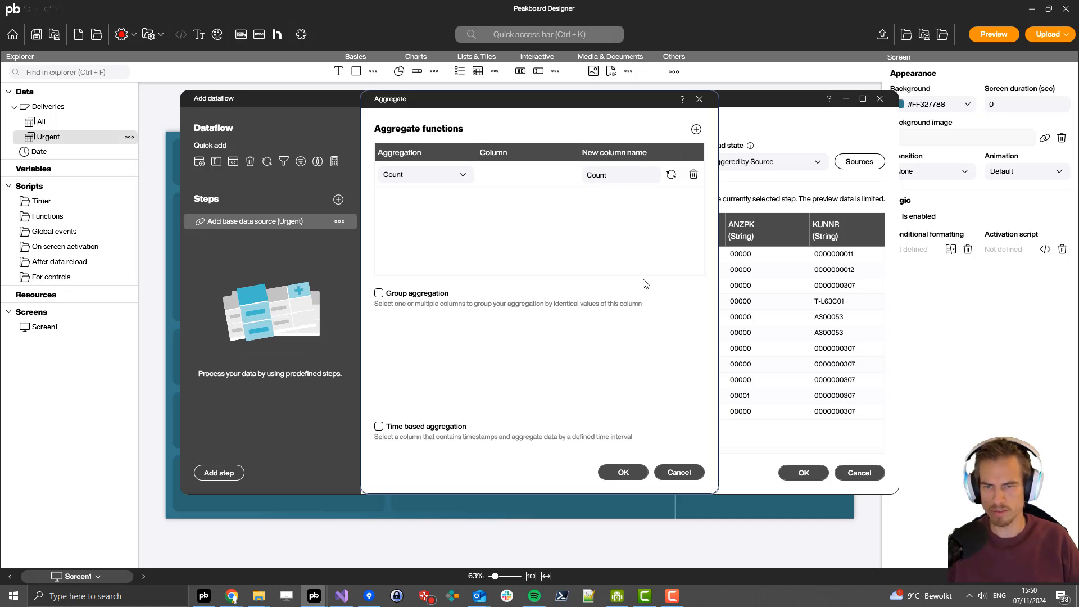
click(616, 473)
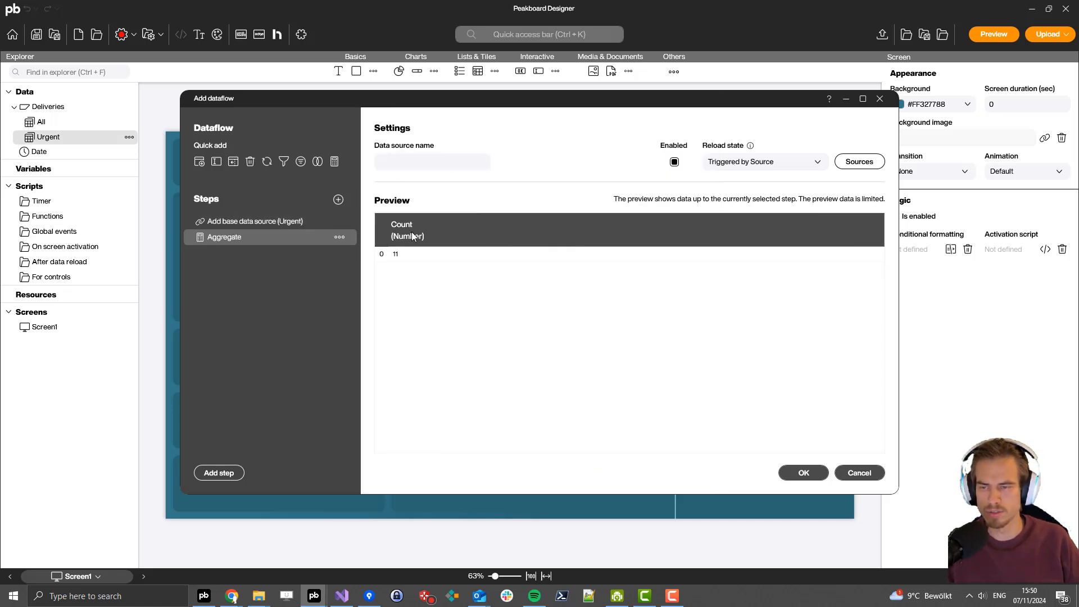
click(339, 236)
click(353, 329)
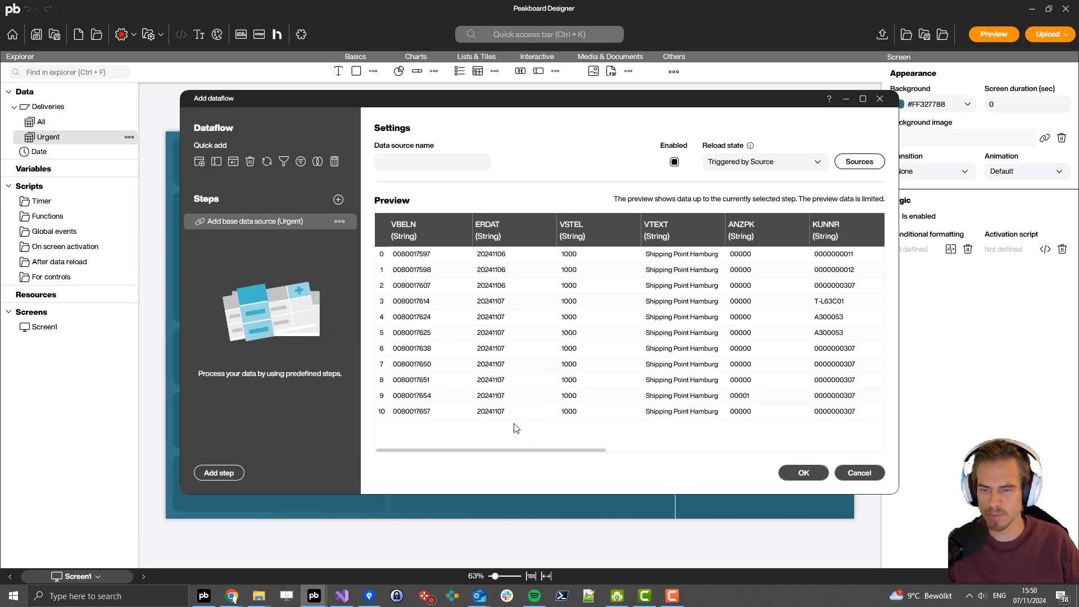
Step: Filter the new dataflow to include only the rows whose Urgent value is True
drag(540, 450, 814, 450)
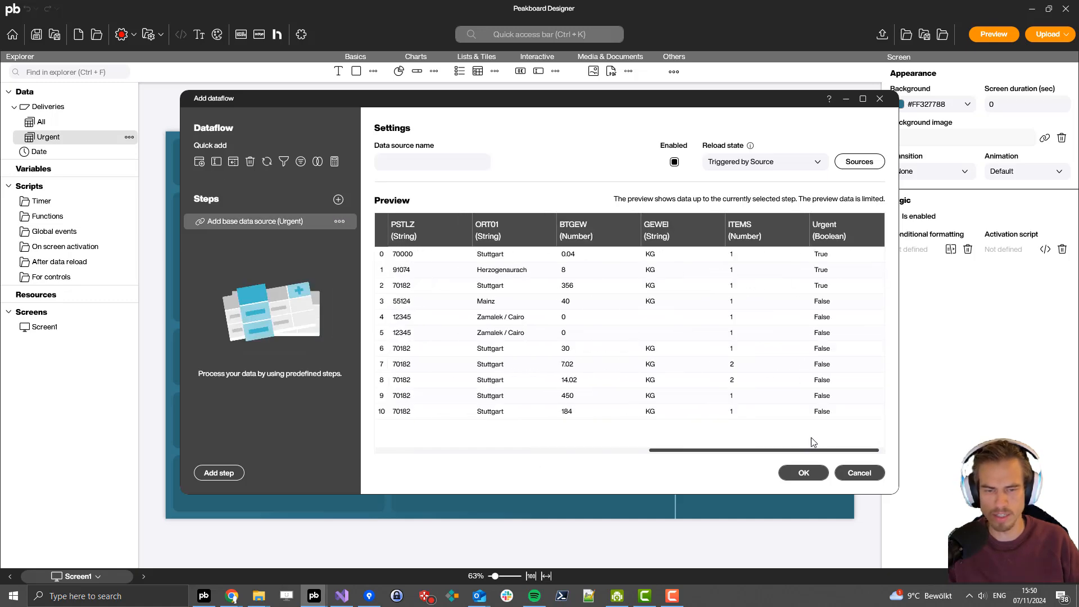
right_click(820, 259)
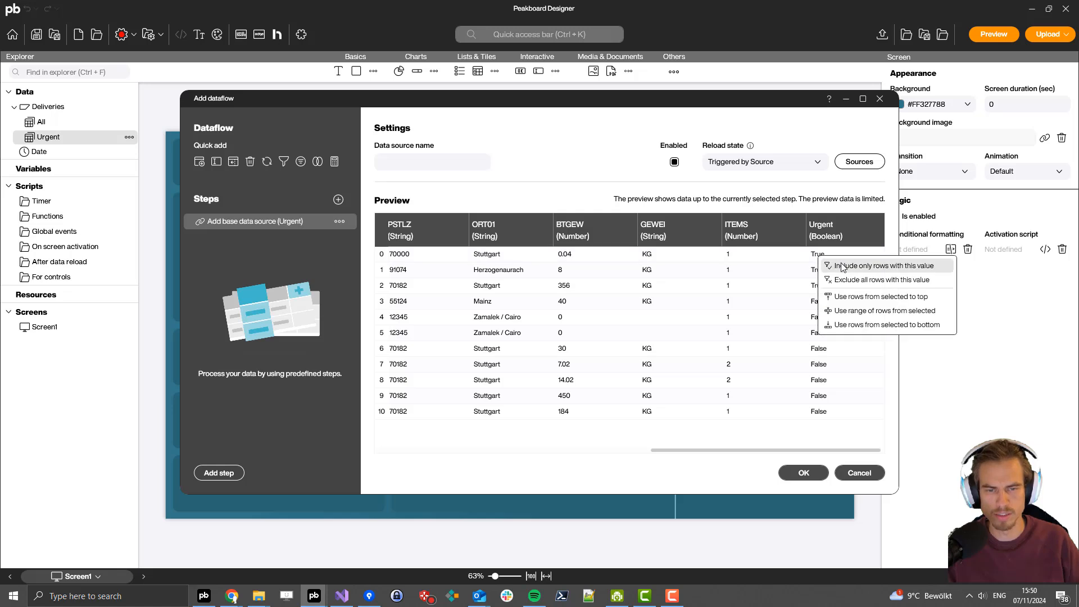
click(880, 267)
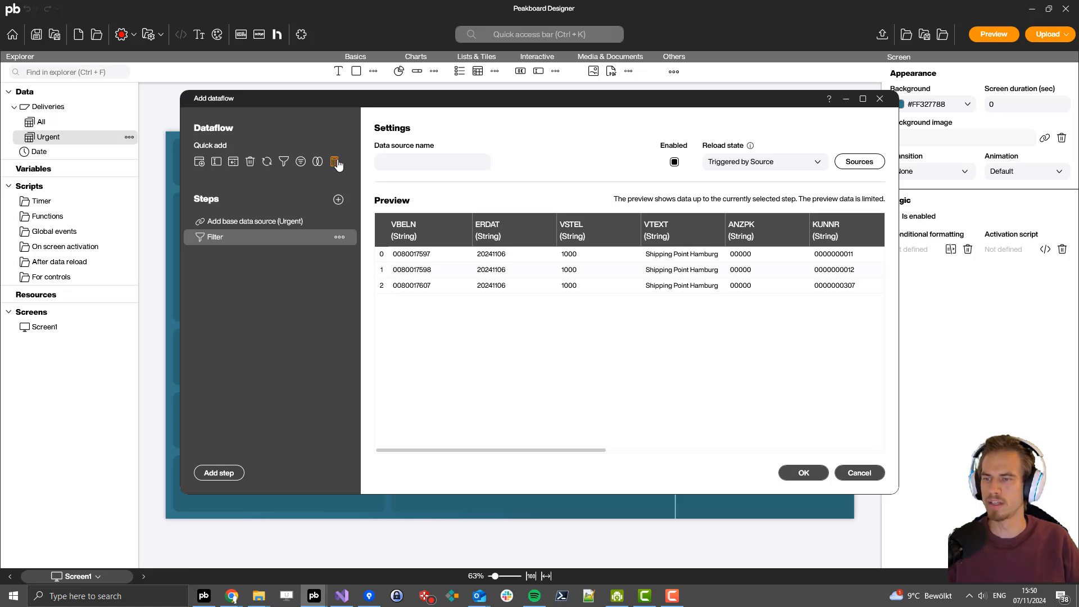
Step: Aggregate the filtered rows with the Count function into a column named Count and save the dataflow as UrgentCount
click(421, 175)
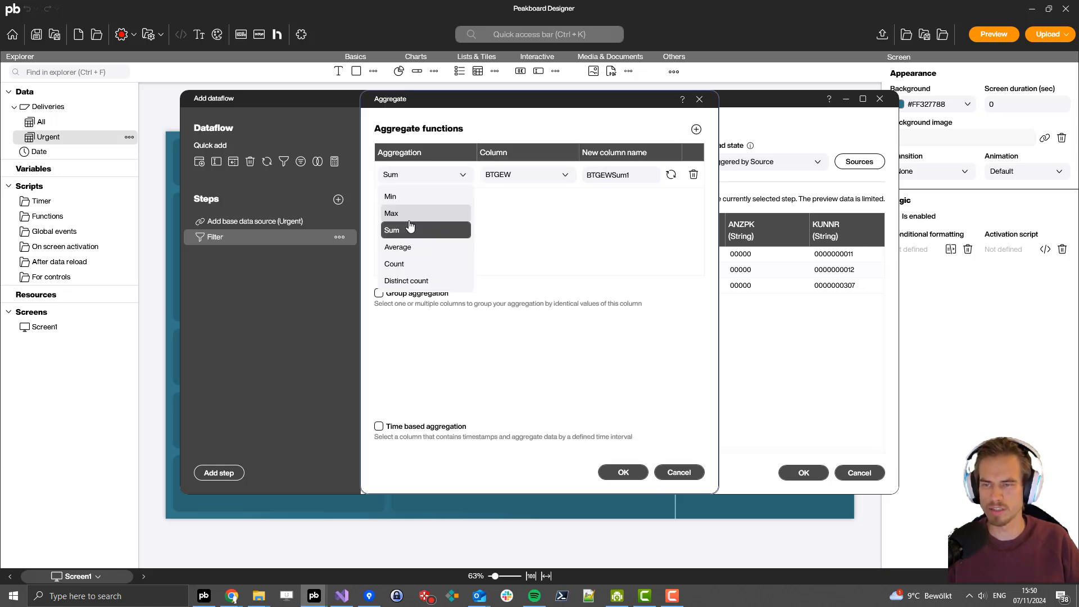
click(411, 266)
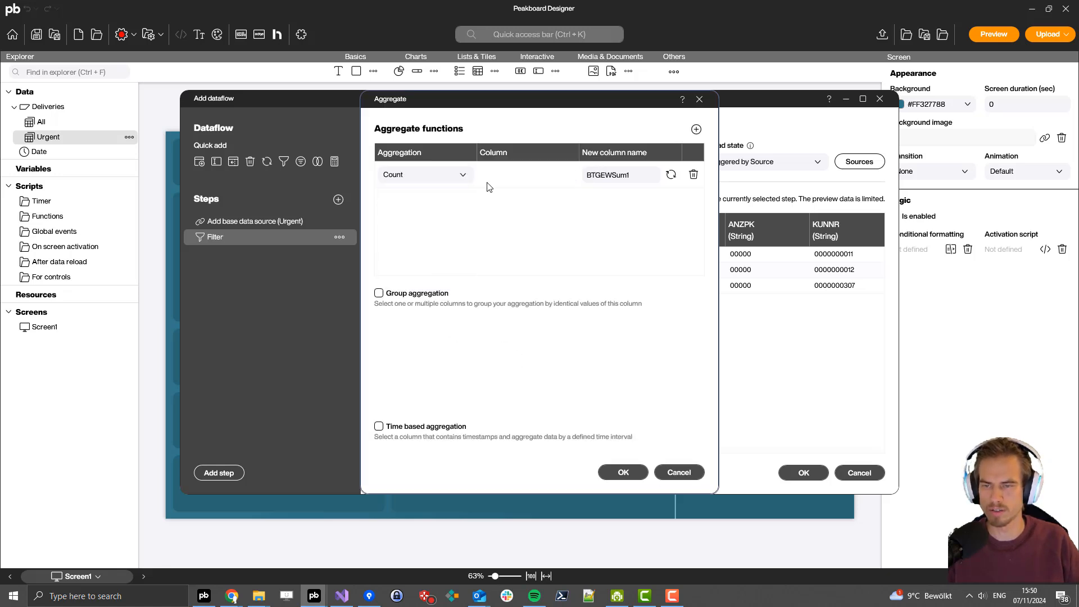
double_click(619, 174)
text(Count)
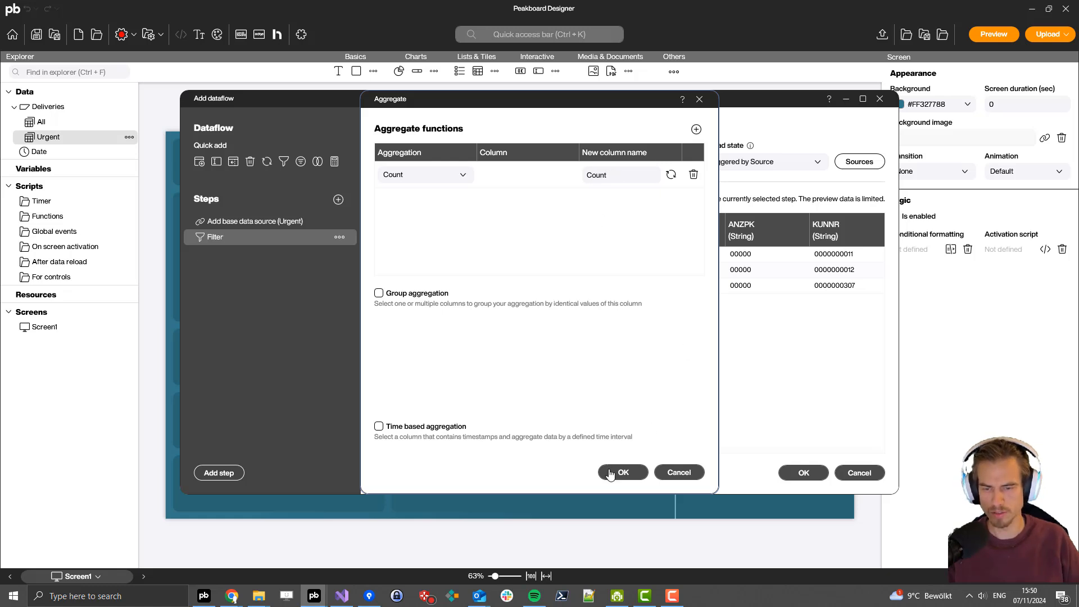
click(610, 473)
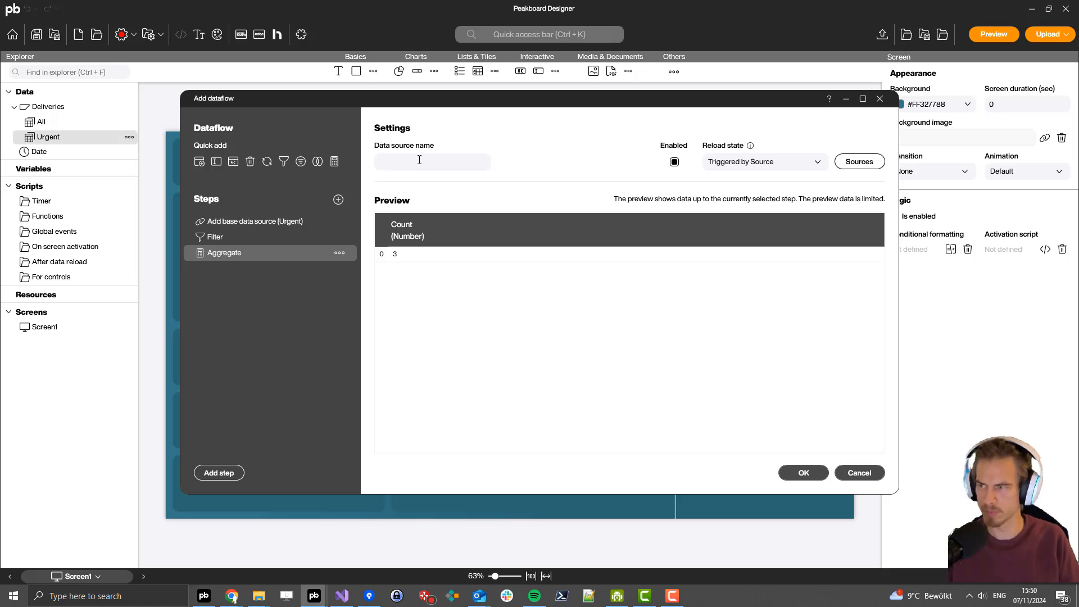
click(804, 473)
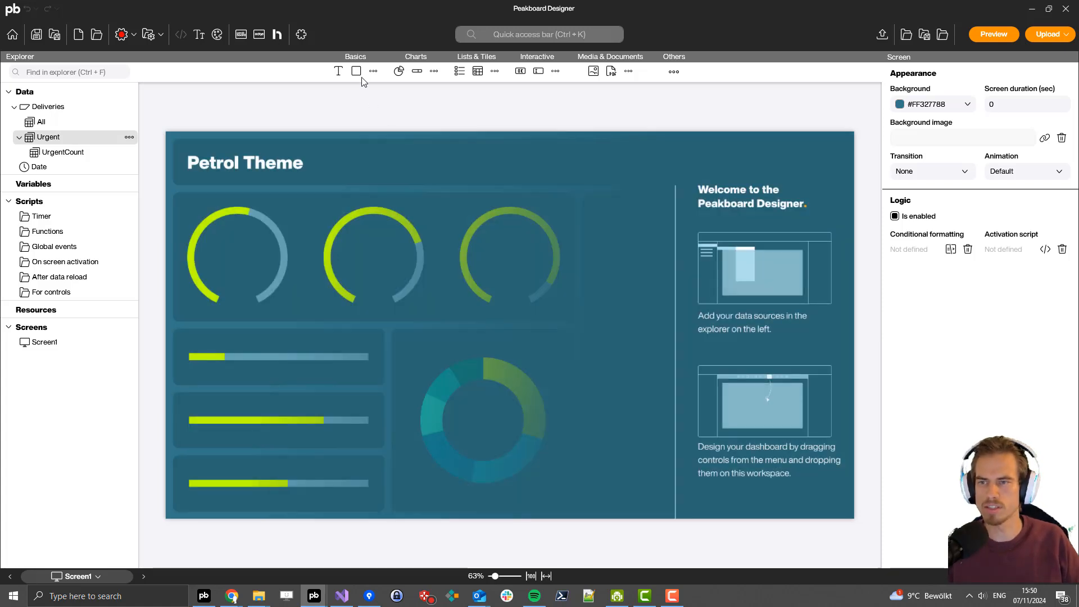
Step: Add a rectangle as a full-width header bar, 1920 wide and 140 high, at the upper edge of Screen1
drag(357, 72, 868, 180)
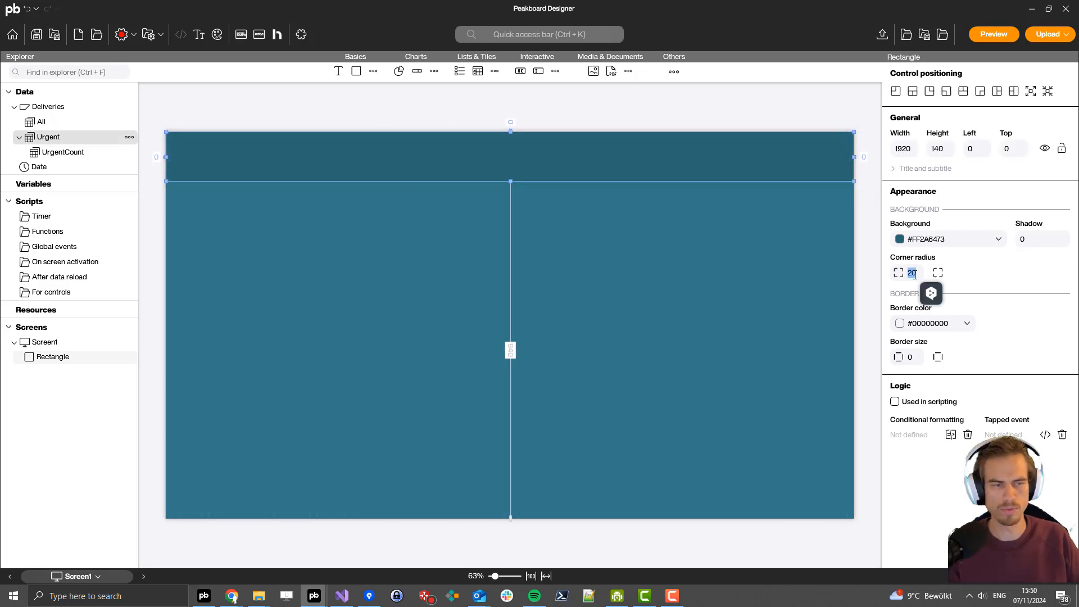
click(426, 301)
Step: Add an 800 by 100 text control in the header bar at left 40, top 20, reading "Delivery overview"
drag(339, 76, 185, 156)
drag(287, 157, 467, 158)
double_click(962, 232)
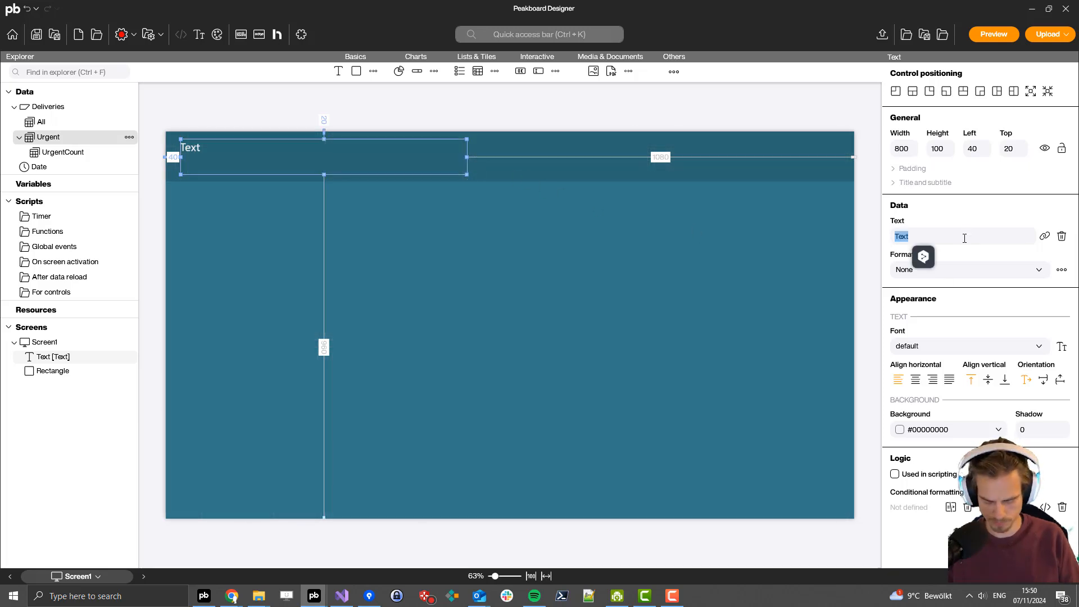
text(Delivery )
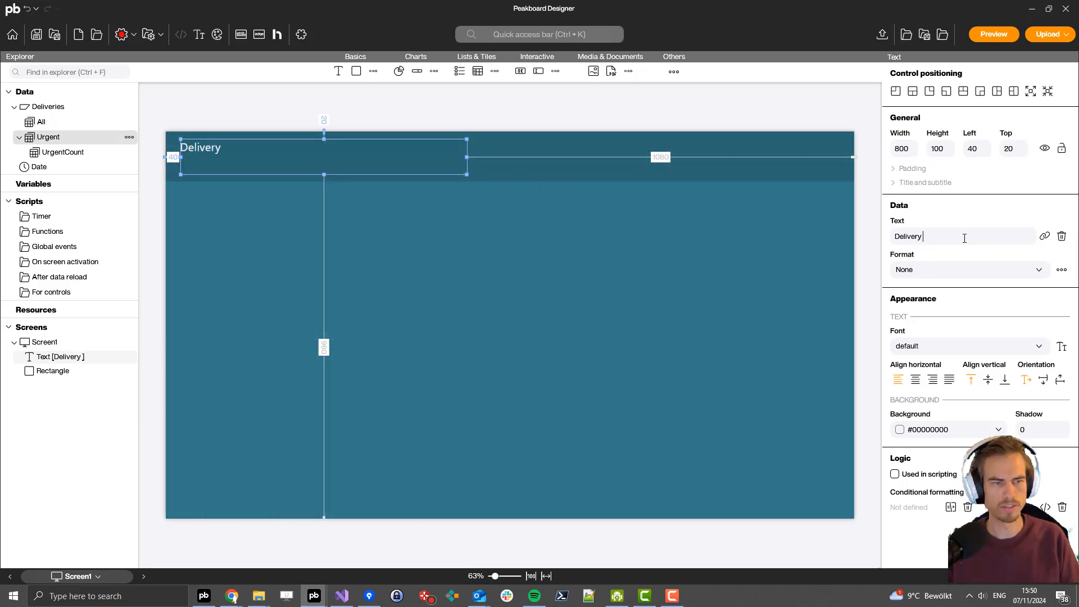
text(overview)
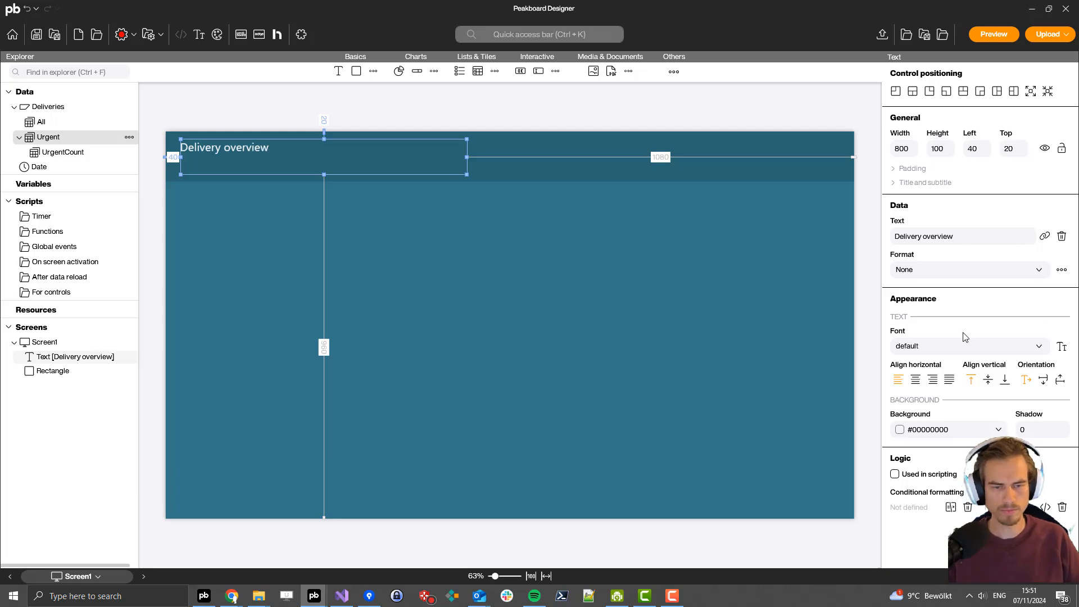
Step: Apply the header1 font to the Delivery overview title
click(928, 347)
click(931, 402)
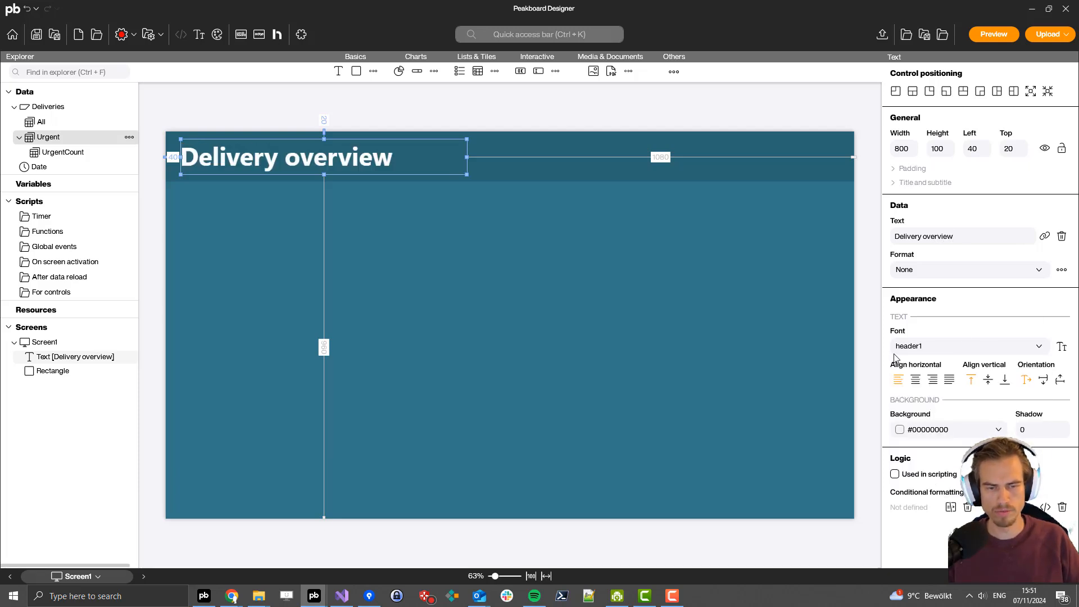
click(488, 335)
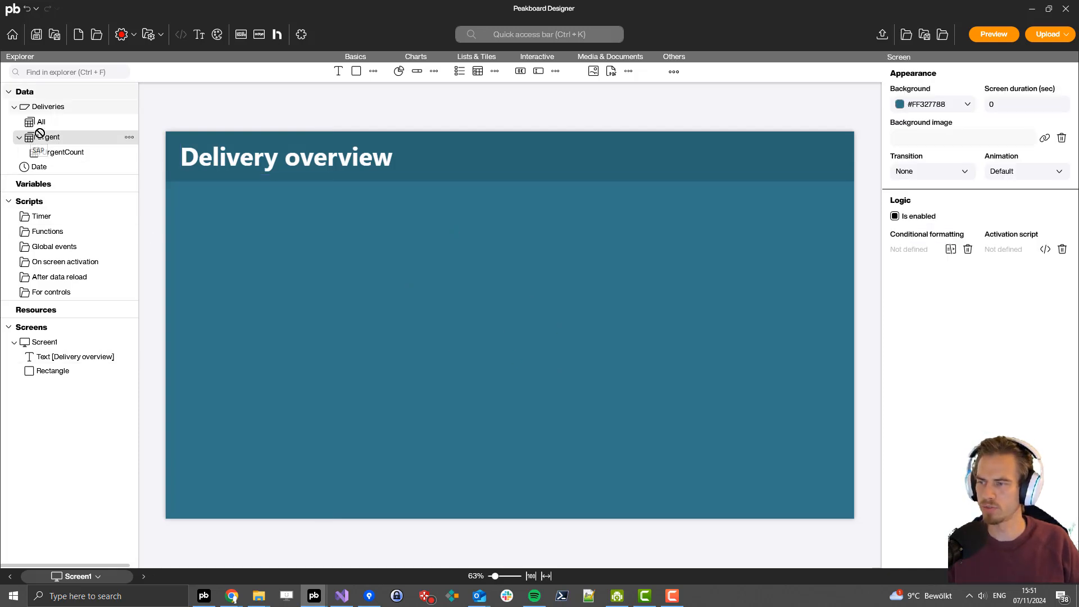
Step: Add a scrollable styled list of the Urgent data below the header, sized 1380 by 820 at left 40, top 220
drag(37, 137, 217, 227)
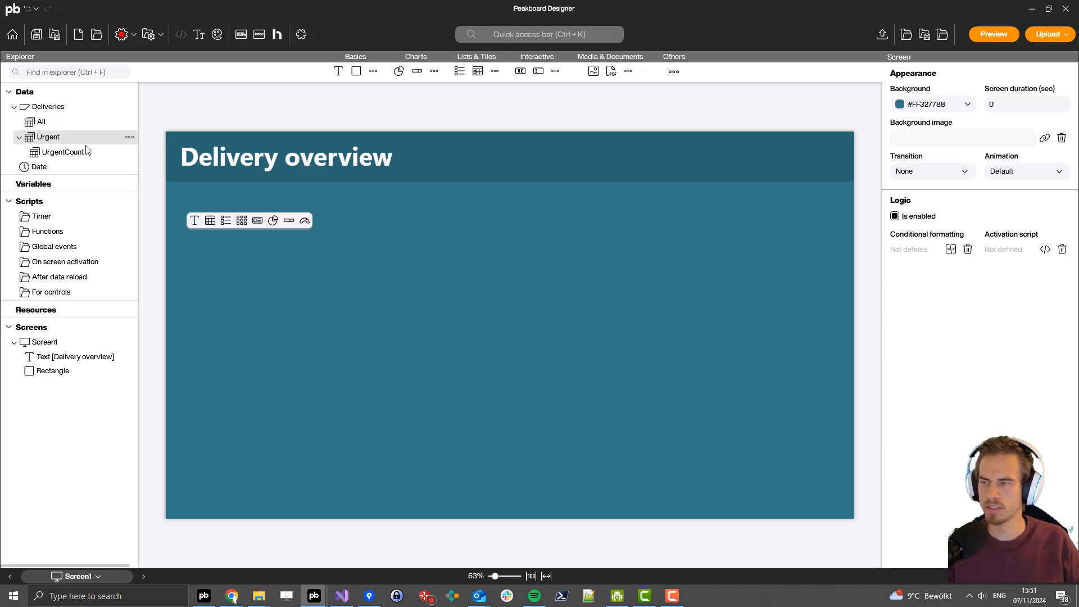
click(227, 222)
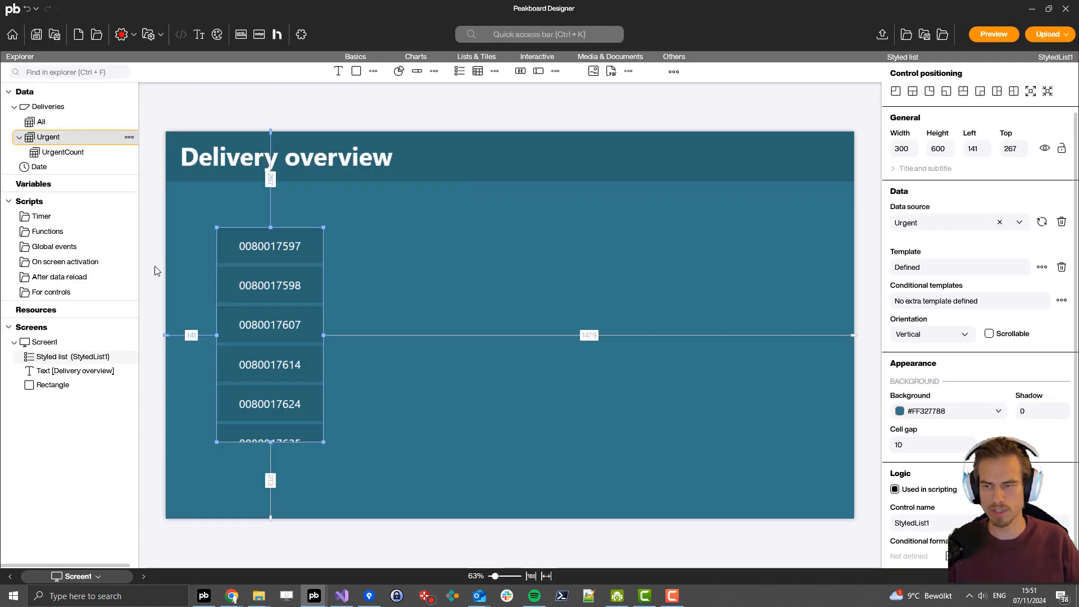
drag(225, 241, 190, 225)
drag(288, 319, 674, 314)
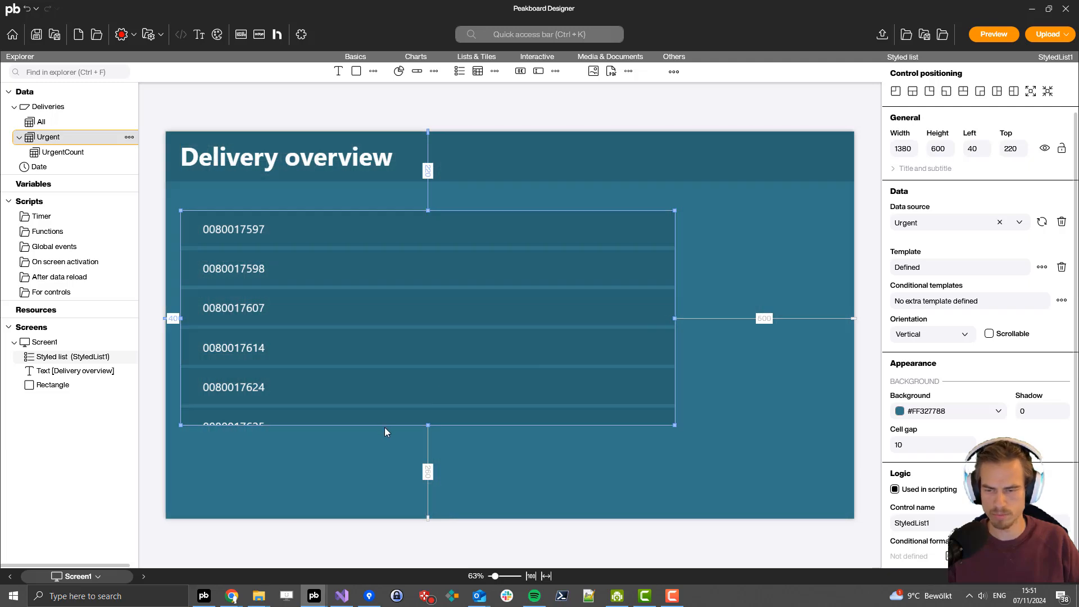
drag(428, 424, 419, 503)
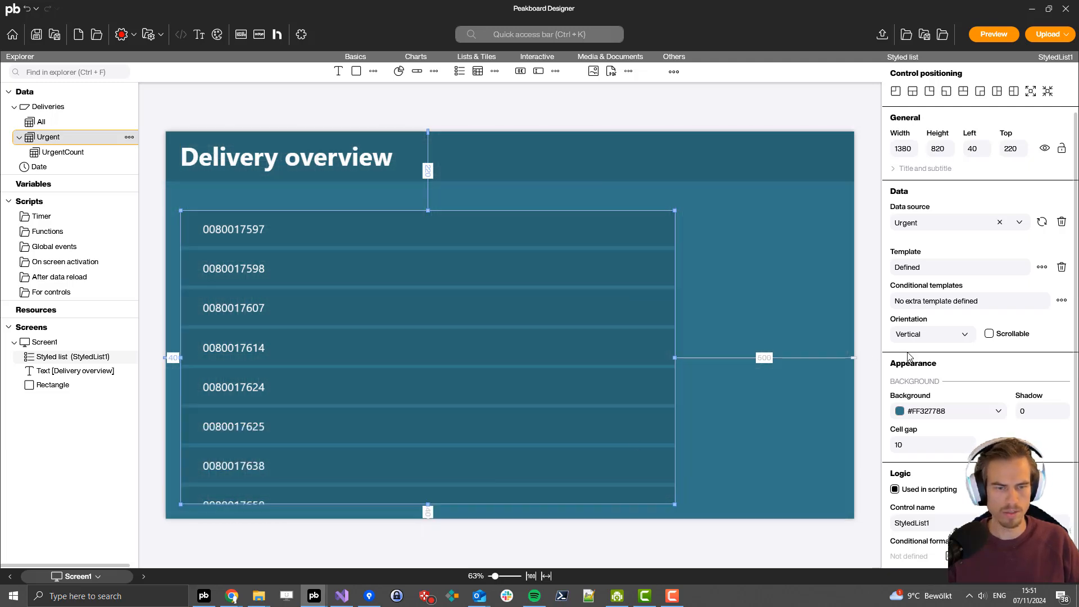
click(989, 333)
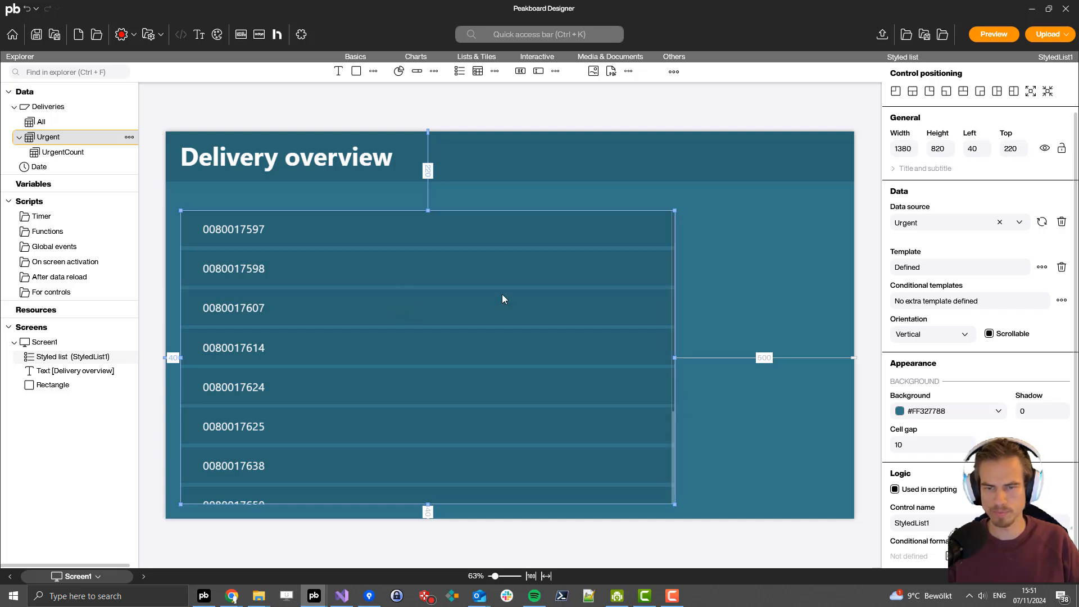
Step: Open the styled list's template for editing and set its height to 70
double_click(493, 332)
double_click(1021, 72)
text(70)
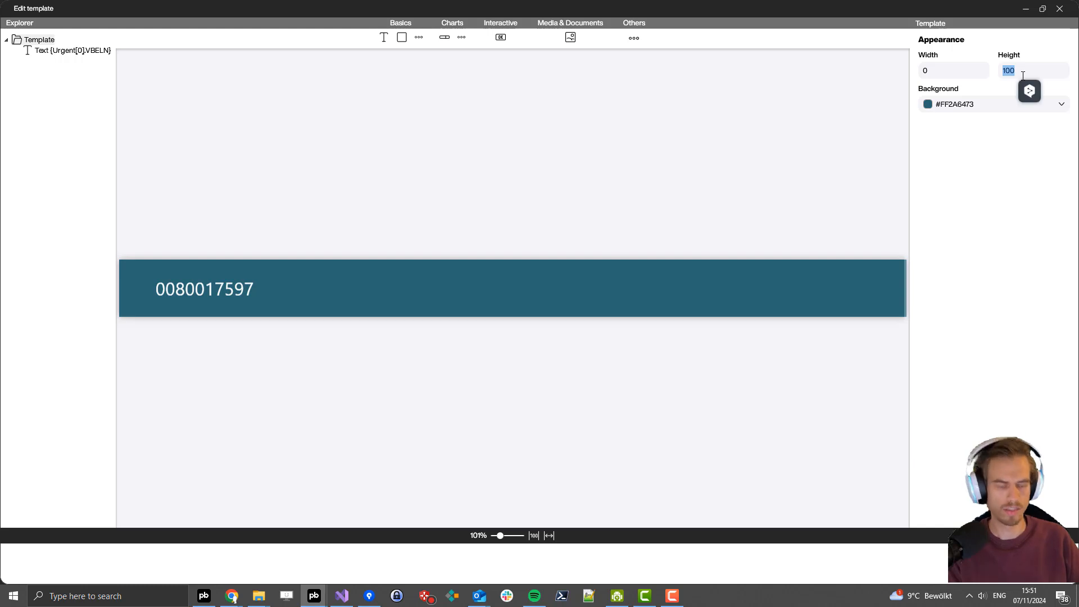
click(210, 305)
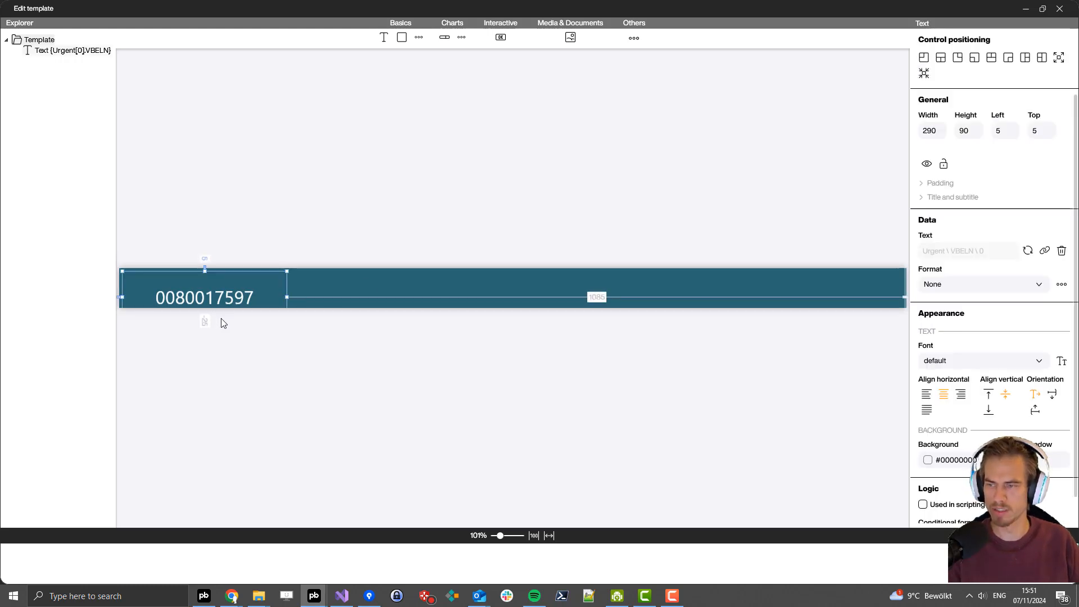
Step: Remove the default VBELN text from the template and make the template background transparent
key(Delete)
click(970, 112)
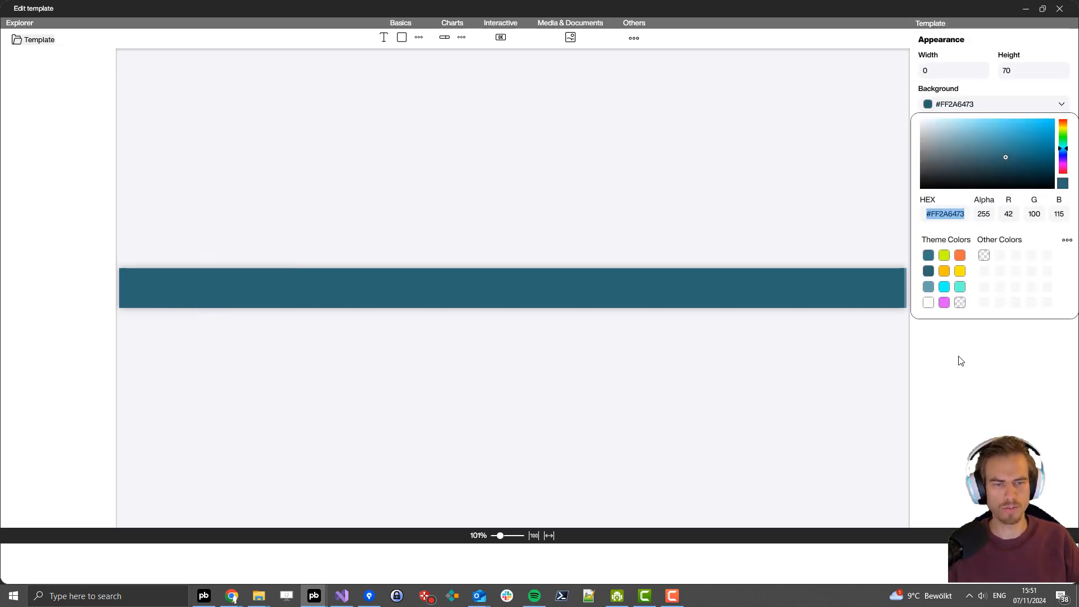
click(963, 301)
Step: Add a rectangle to the template, sized 1380 by 70 at left 0, top 0, as the row background
drag(408, 46, 904, 289)
click(554, 328)
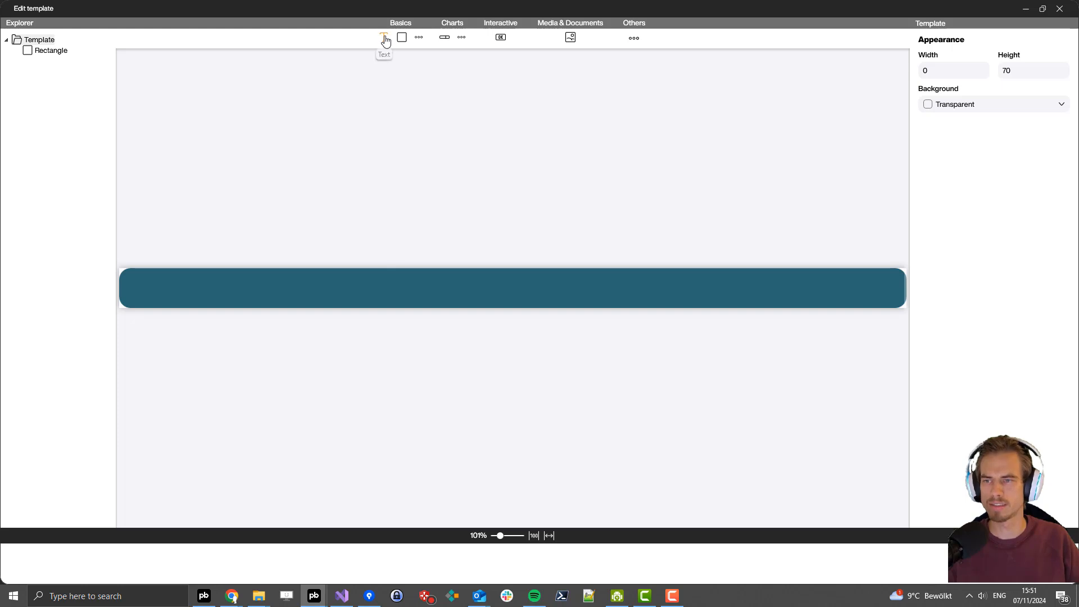
Step: Add a 300 by 70 text control at left 40, top 0 of the template and center its text vertically
click(172, 288)
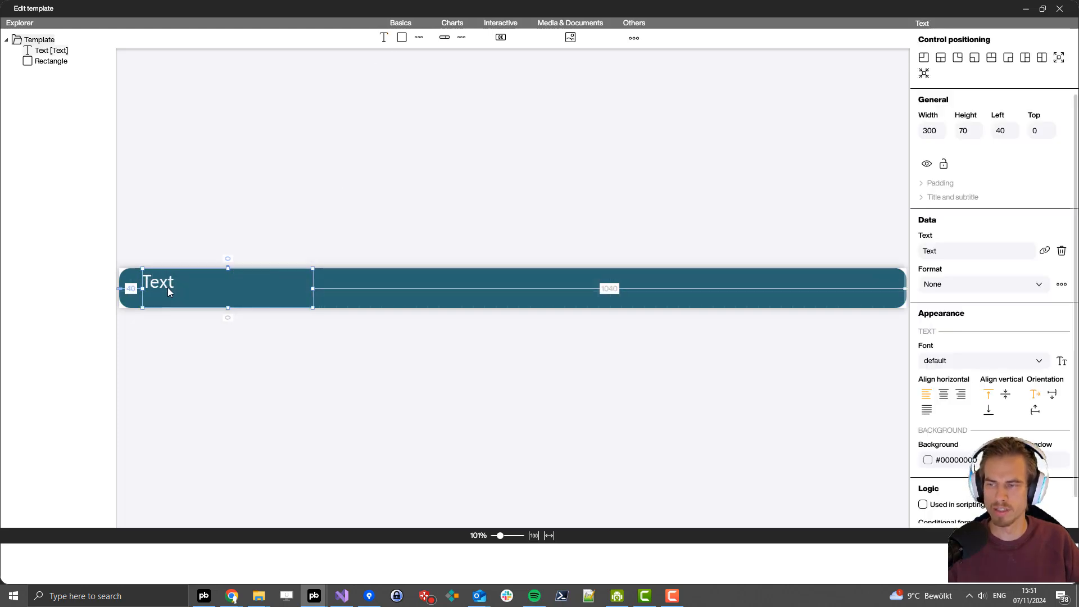
click(1005, 394)
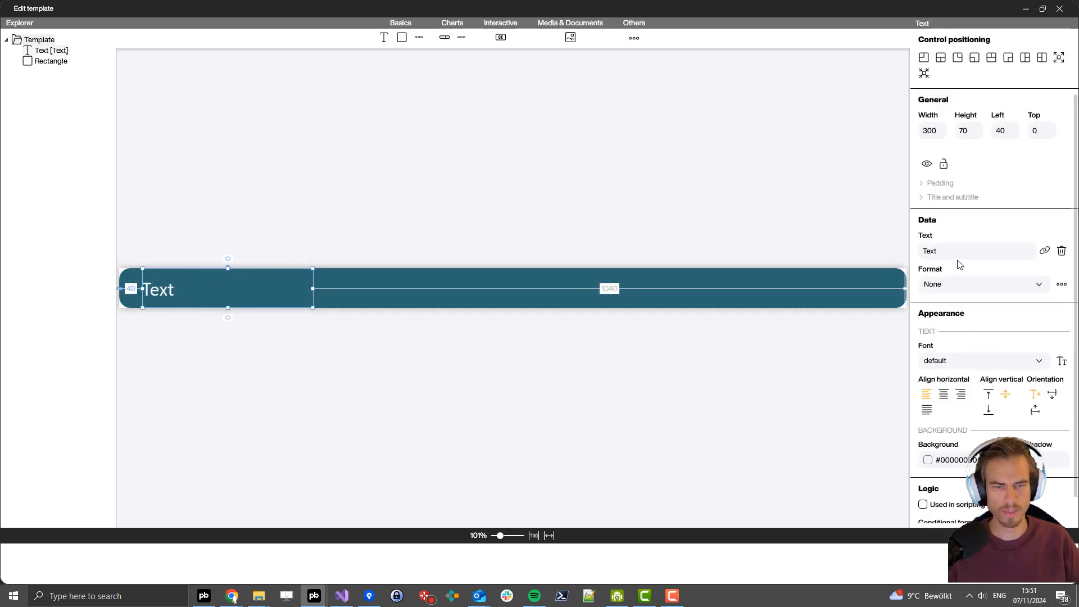
Step: Bind the text control to the ERDAT column and format it as Date (MM/dd/yyyy)
click(1044, 251)
click(969, 292)
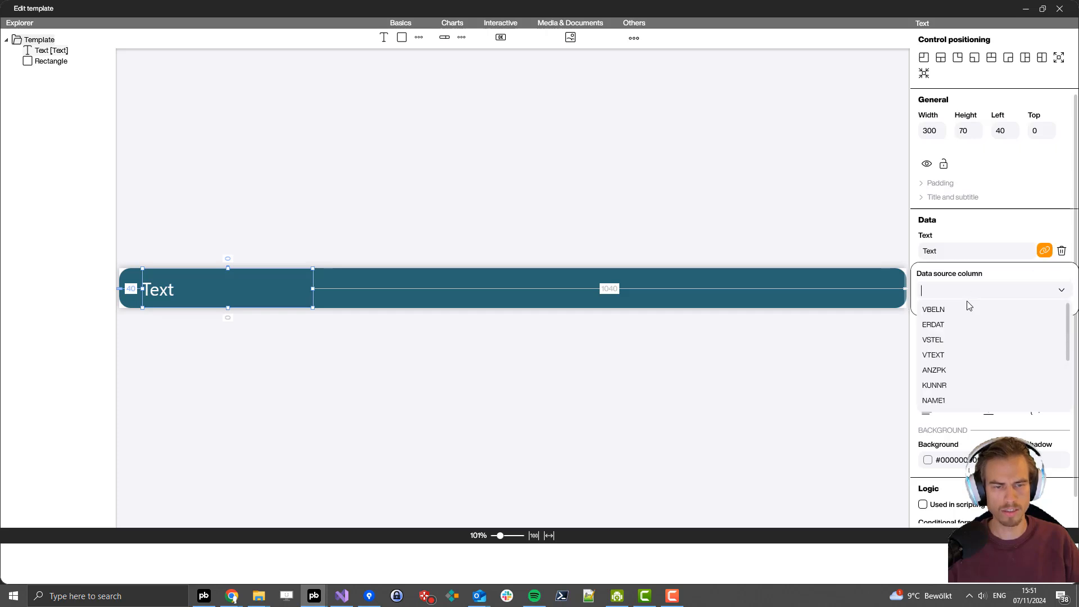
click(945, 330)
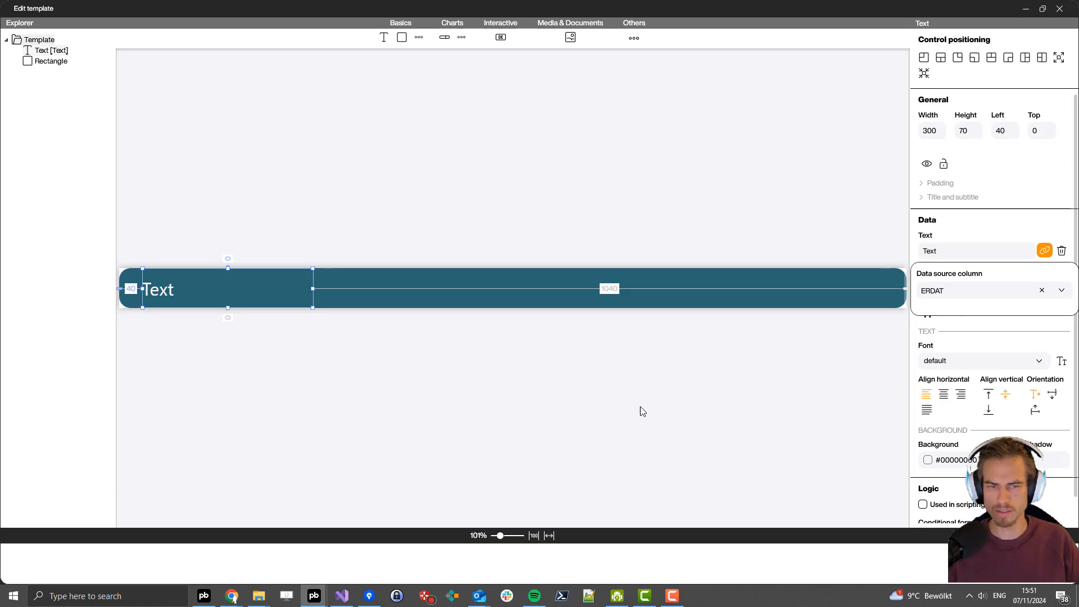
click(939, 361)
click(964, 284)
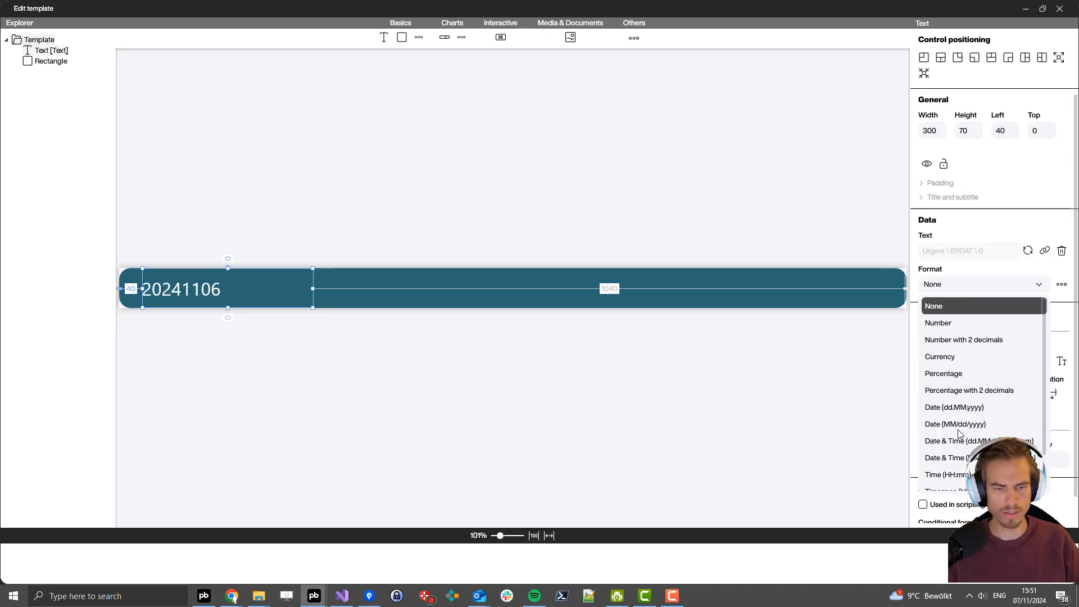
click(955, 424)
click(378, 369)
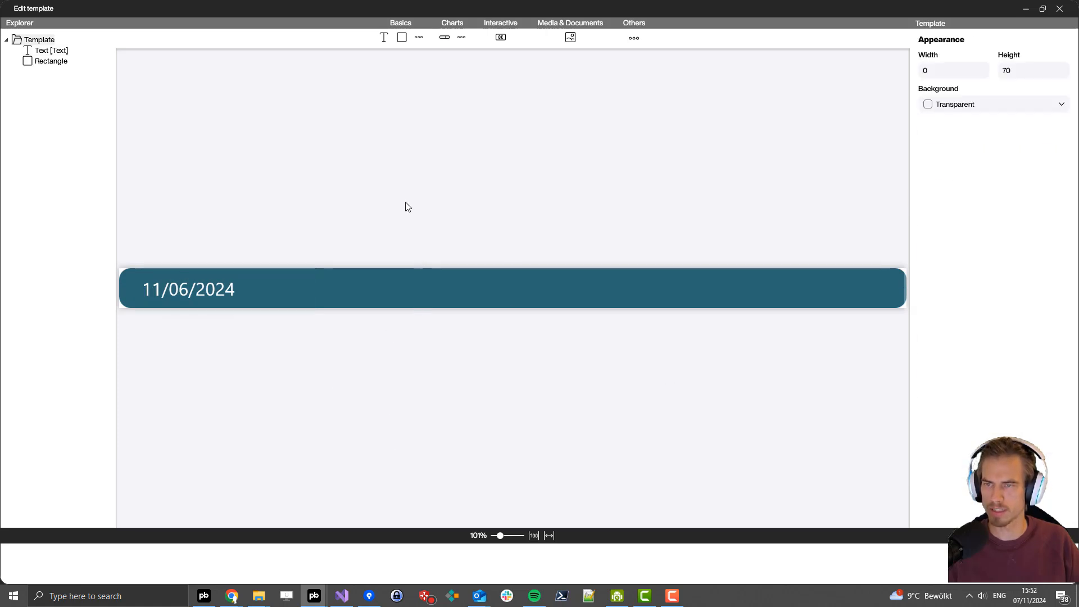
Step: Add a second text control to the template, sized 480 by 70 at left 320, top 0
click(404, 287)
click(384, 38)
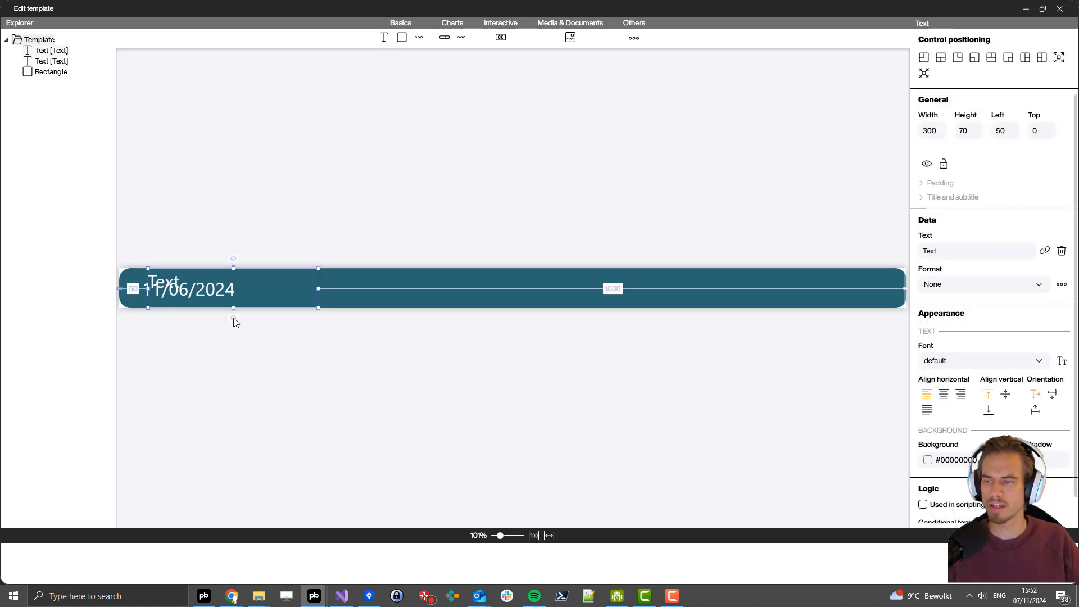
drag(234, 318, 387, 297)
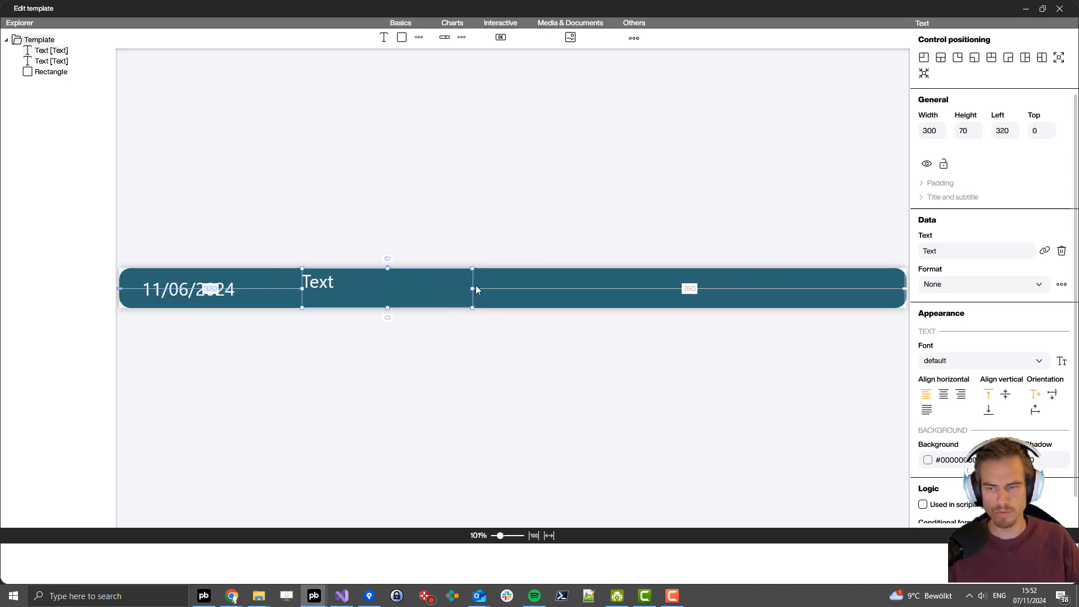
drag(476, 289, 574, 288)
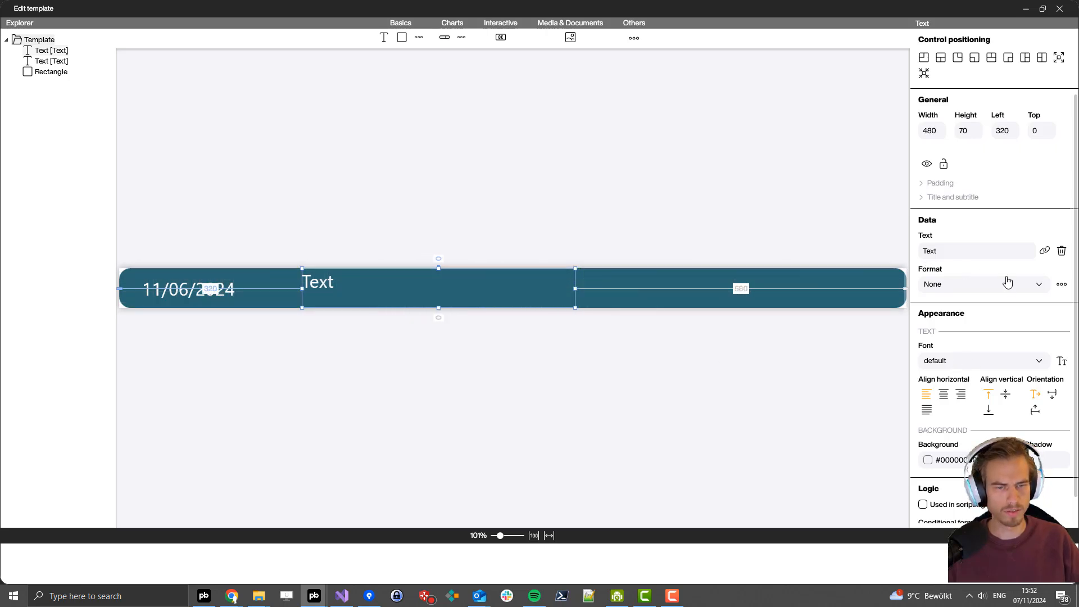
Step: Bind the second text control to the NAME1 column and center its text vertically
click(1044, 250)
click(963, 292)
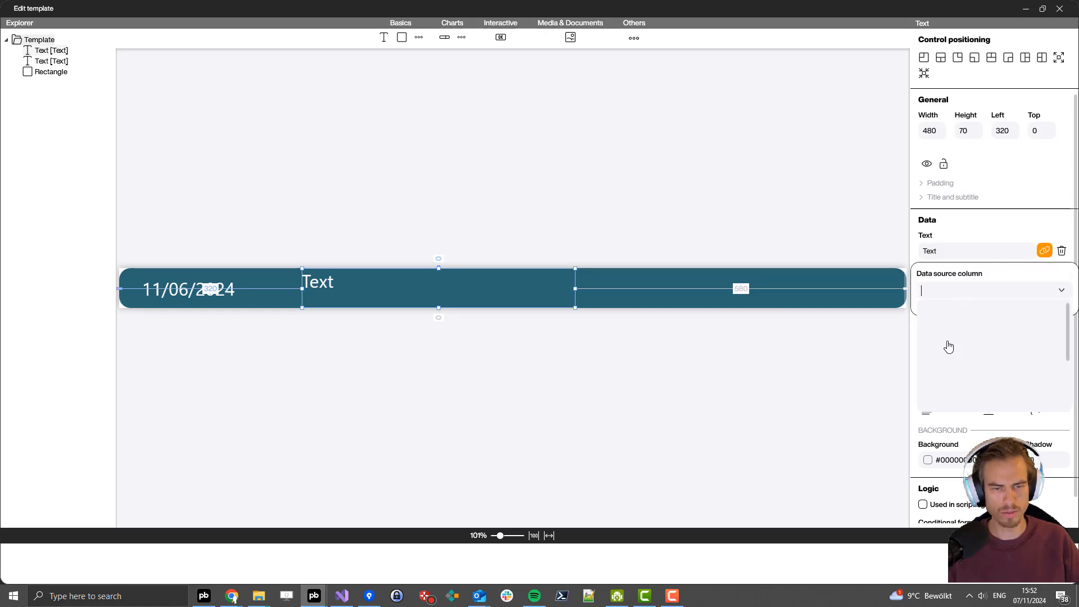
click(956, 400)
click(730, 397)
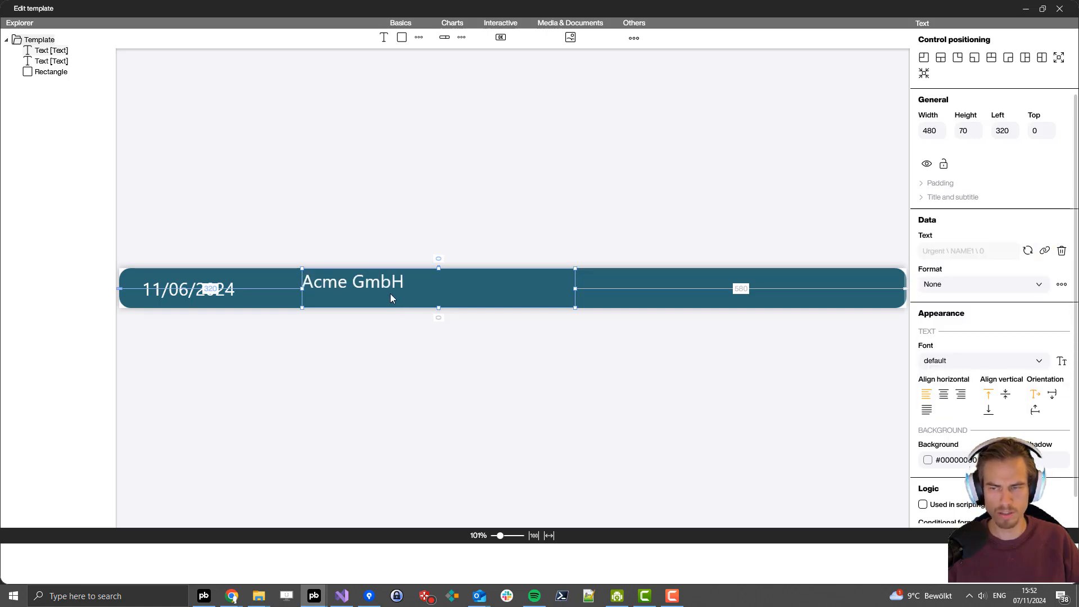
click(1003, 397)
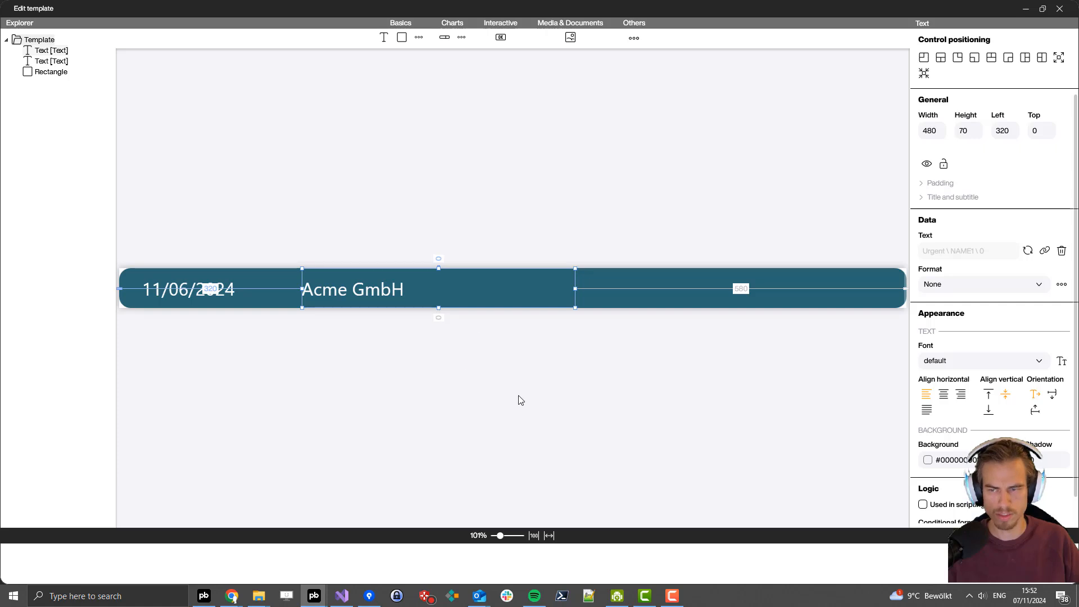
Step: Add a third text control to the template, sized 540 by 70 at left 800, top 0
click(517, 397)
drag(384, 41, 884, 288)
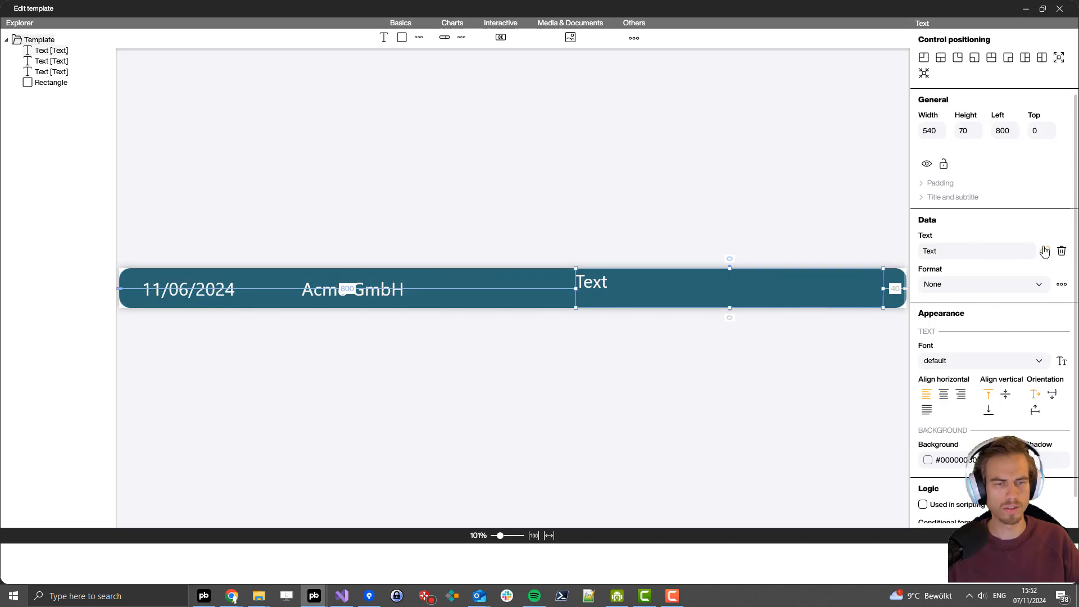
Step: Bind the third text control to the ORT01 column and center its text vertically
click(1044, 251)
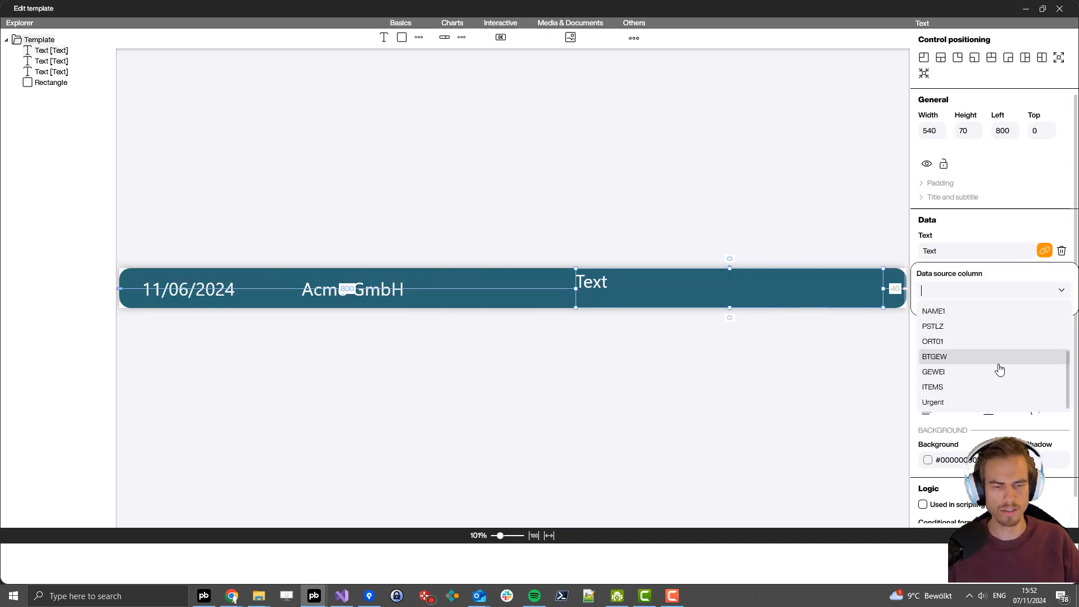
scroll(942, 344, up, 1)
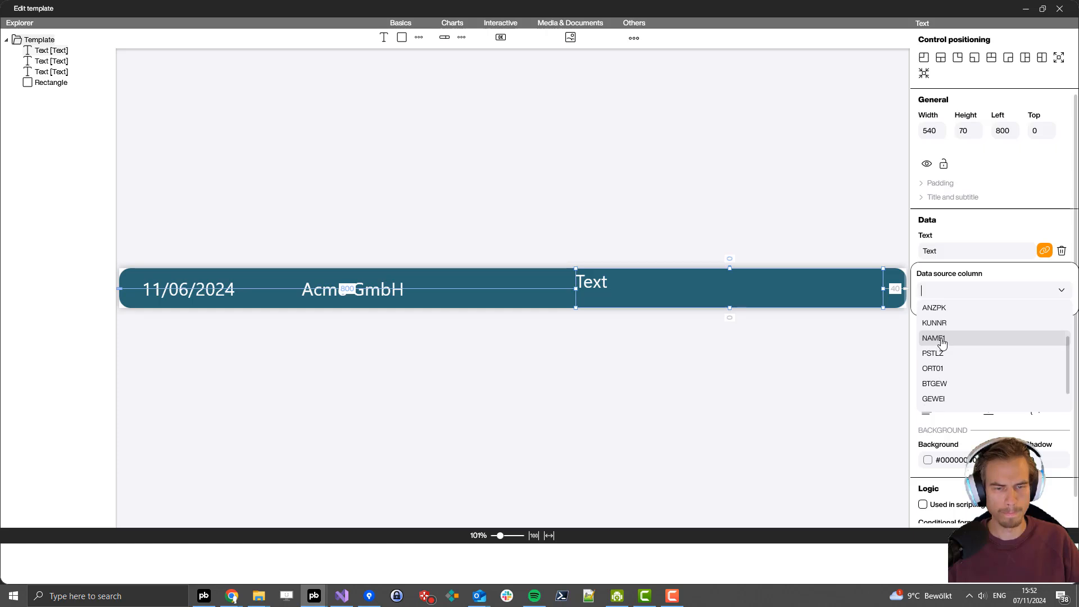
scroll(941, 343, up, 3)
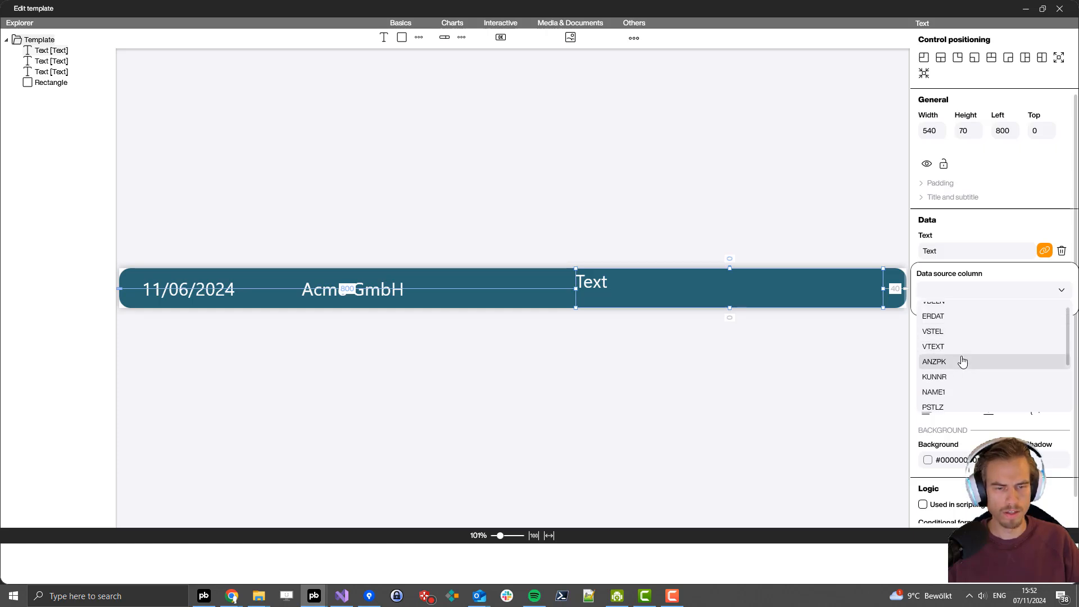
scroll(955, 343, down, 3)
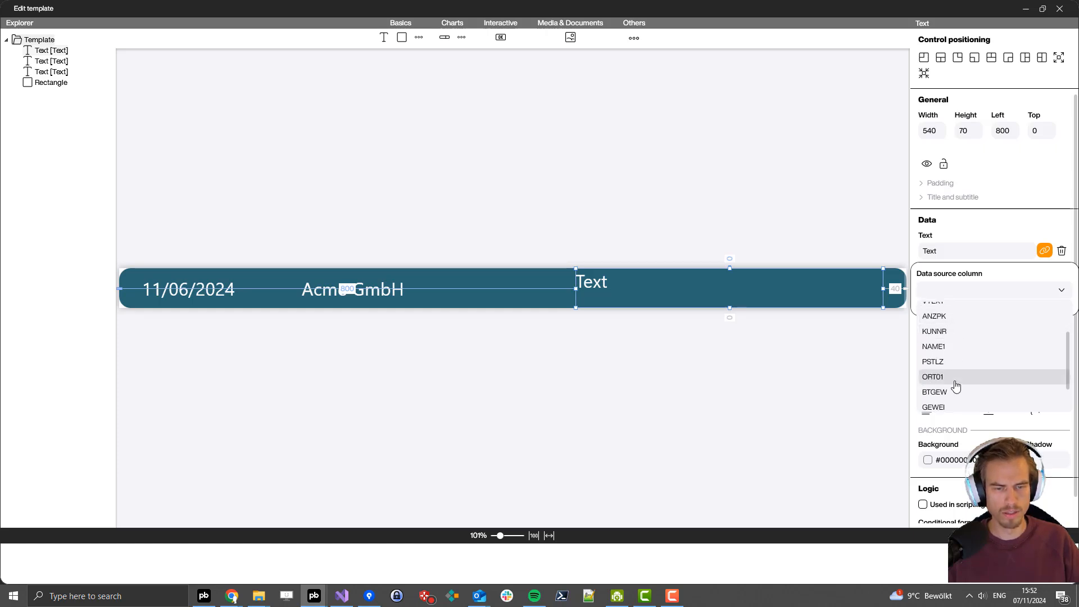
click(954, 380)
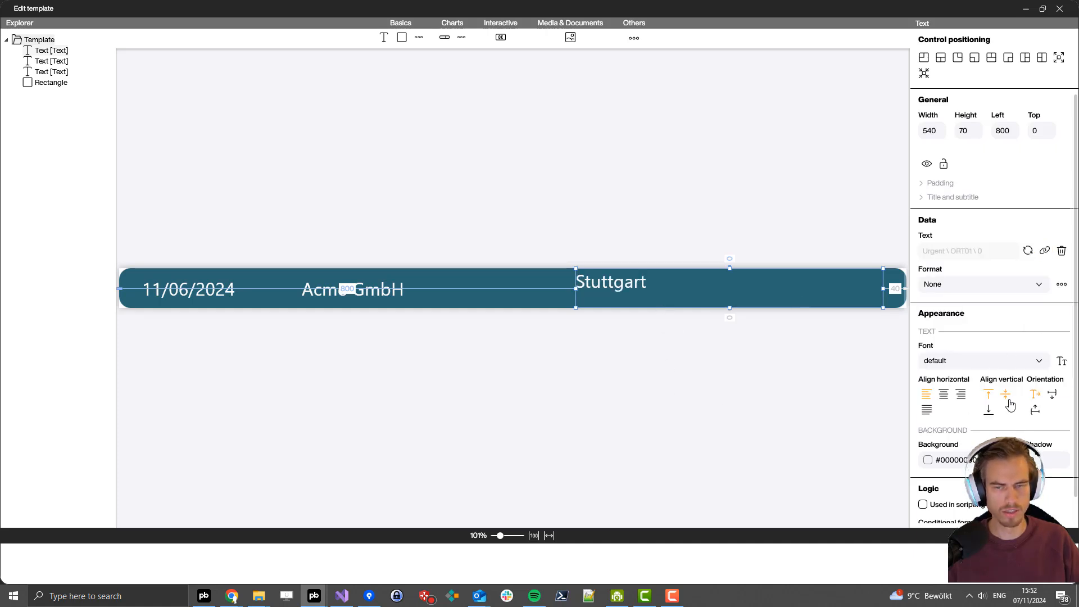
click(1007, 398)
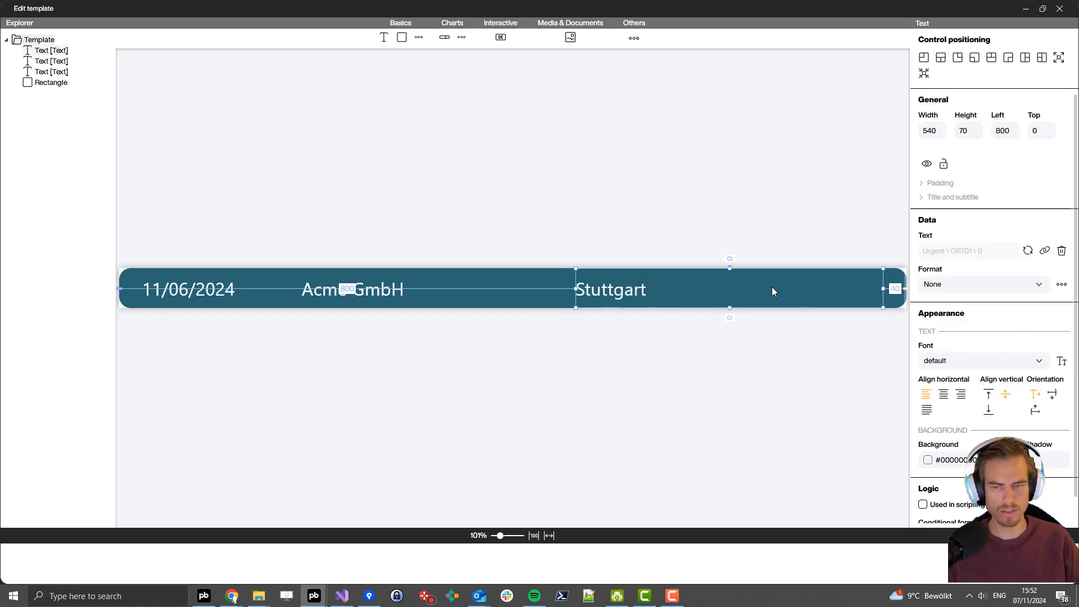
click(759, 441)
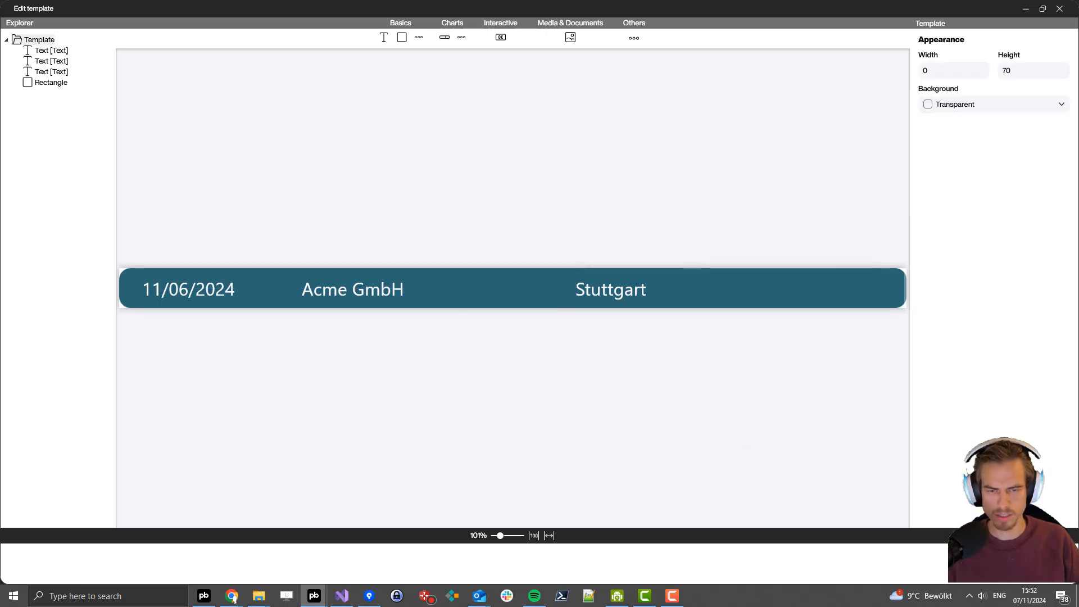
Step: Save the template to the styled list, then reopen that template for editing
click(1039, 564)
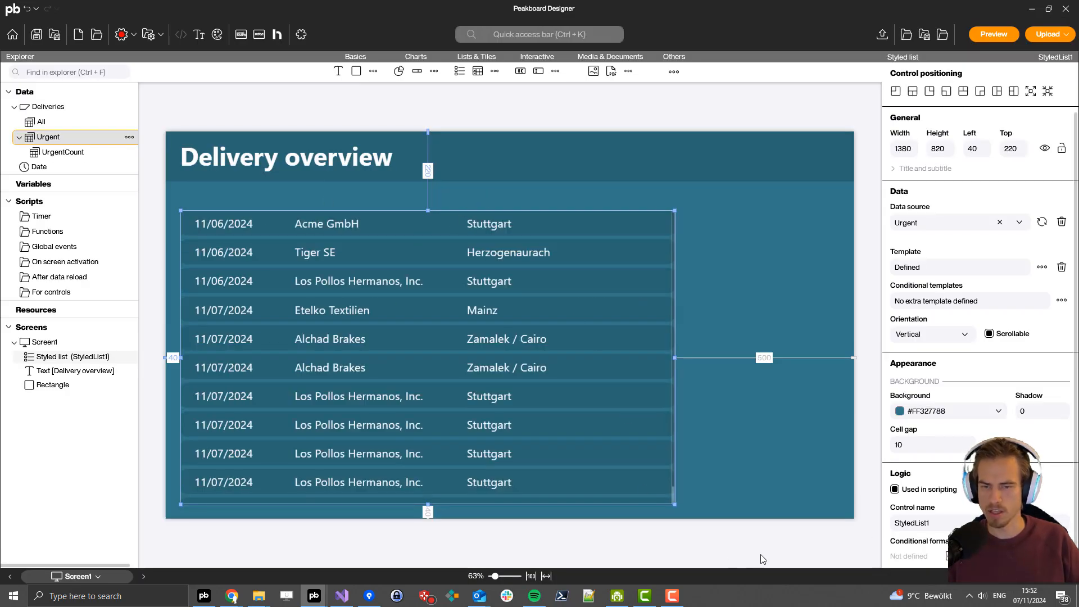
click(765, 522)
click(620, 368)
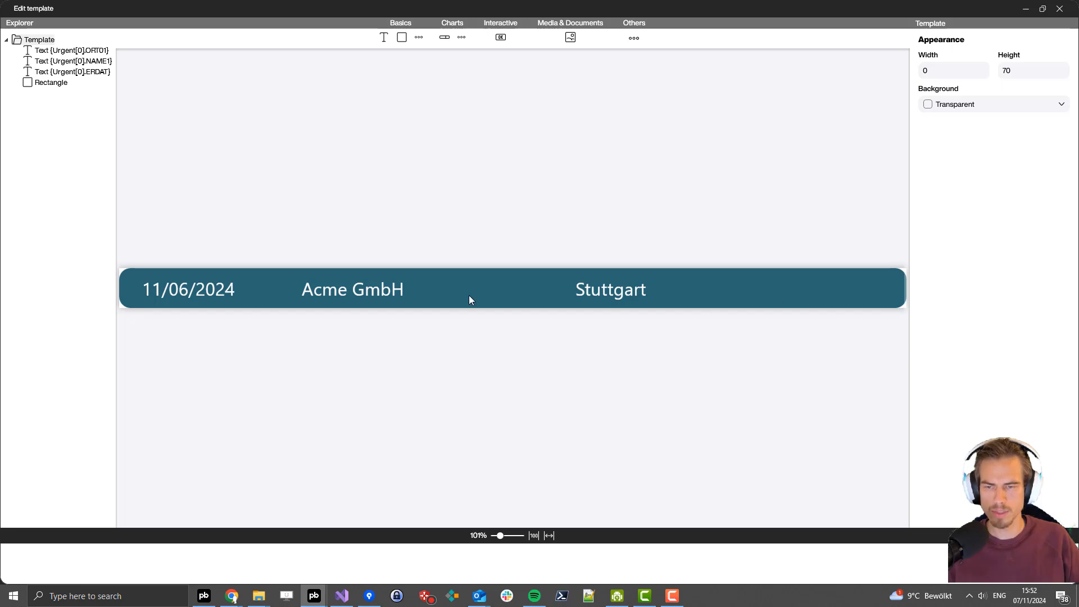
Step: Create a new conditional formatting rule for the template's background rectangle
click(532, 289)
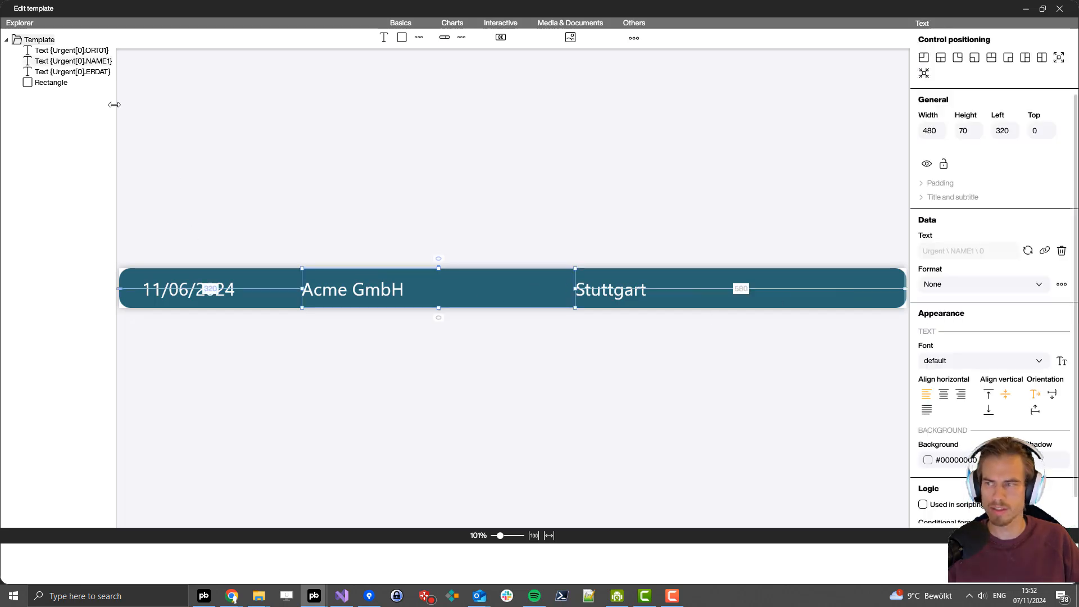
click(55, 84)
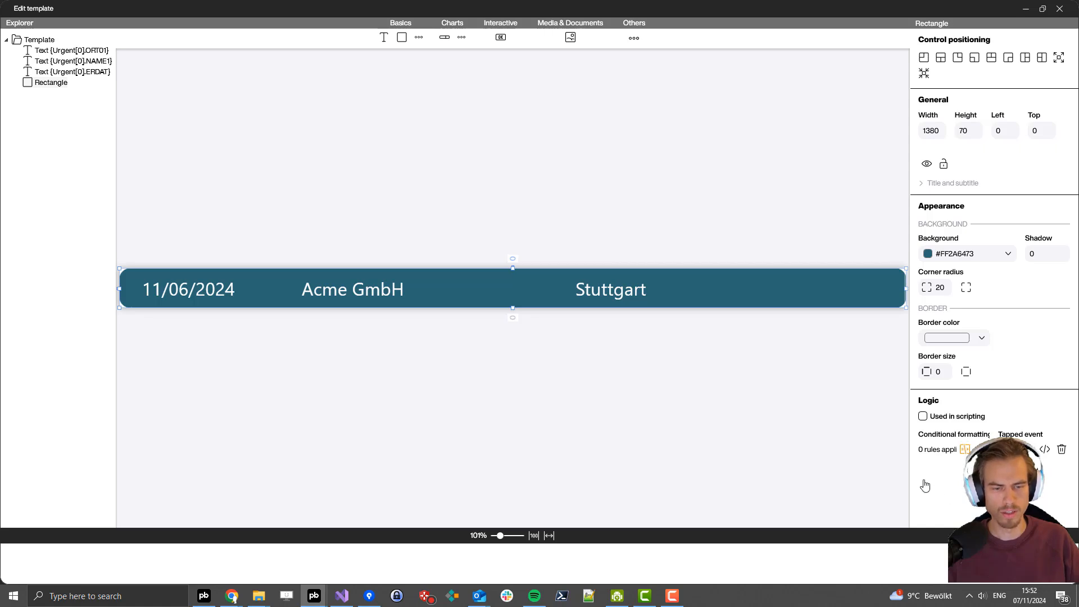
click(965, 449)
click(629, 387)
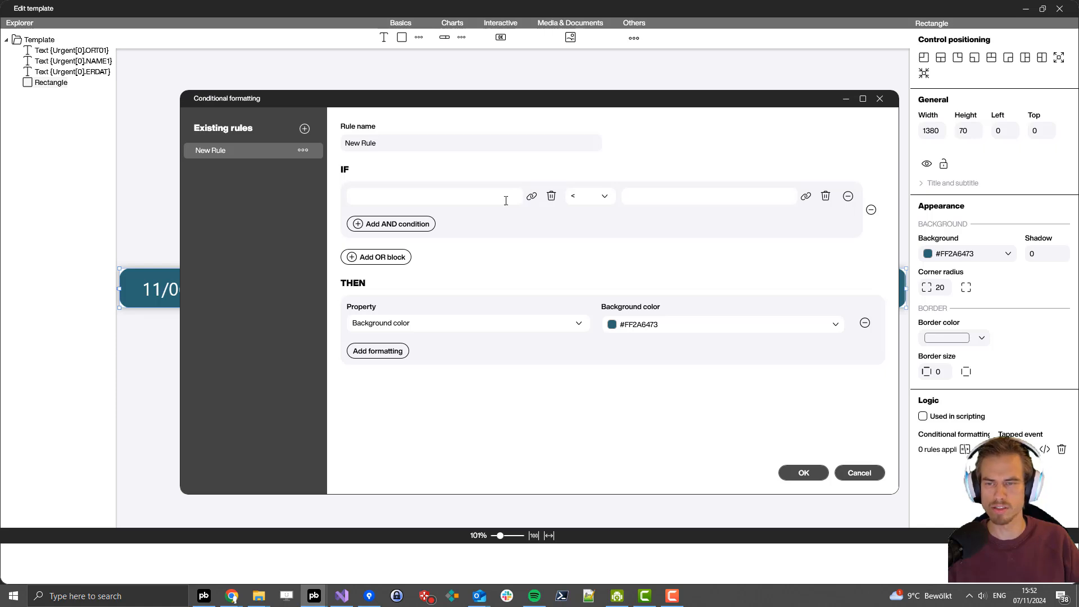
Step: Set the rule's condition so that the Urgent column equals (==) true
click(531, 196)
click(497, 235)
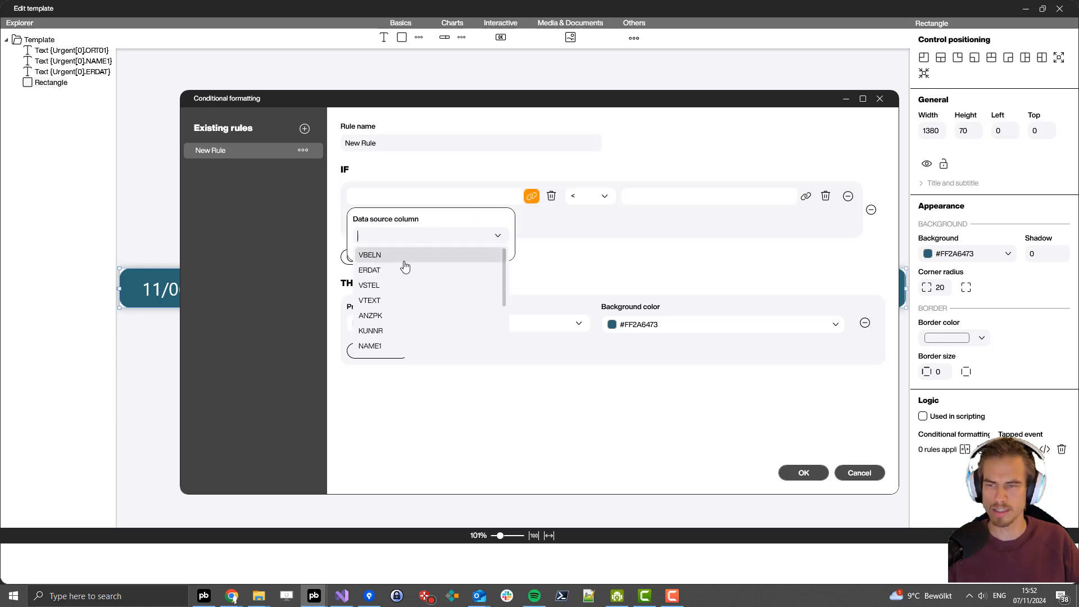
scroll(400, 334, down, 3)
click(386, 349)
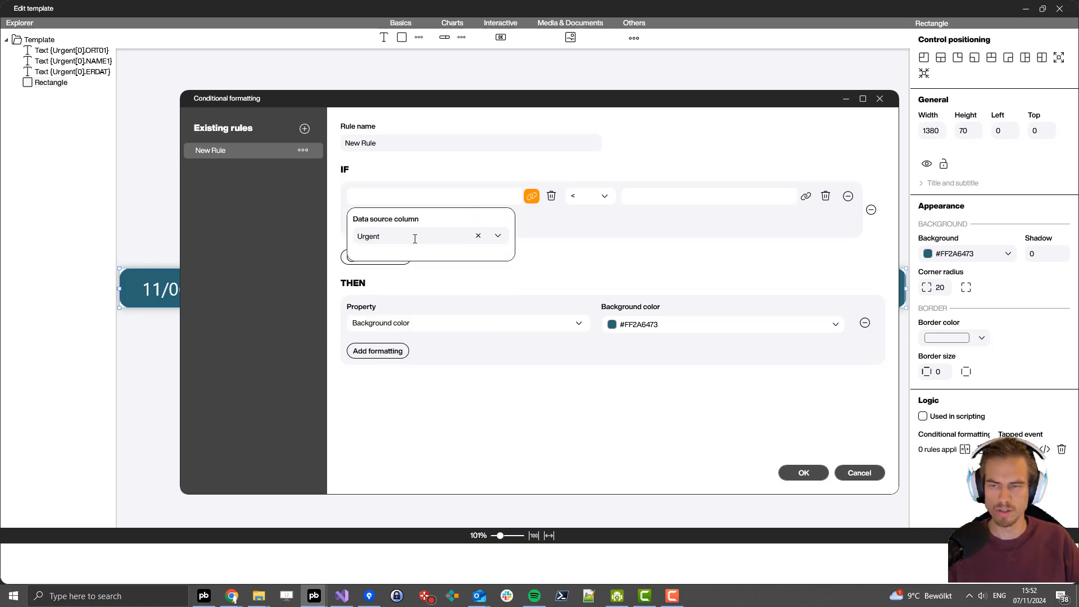
click(587, 194)
click(588, 218)
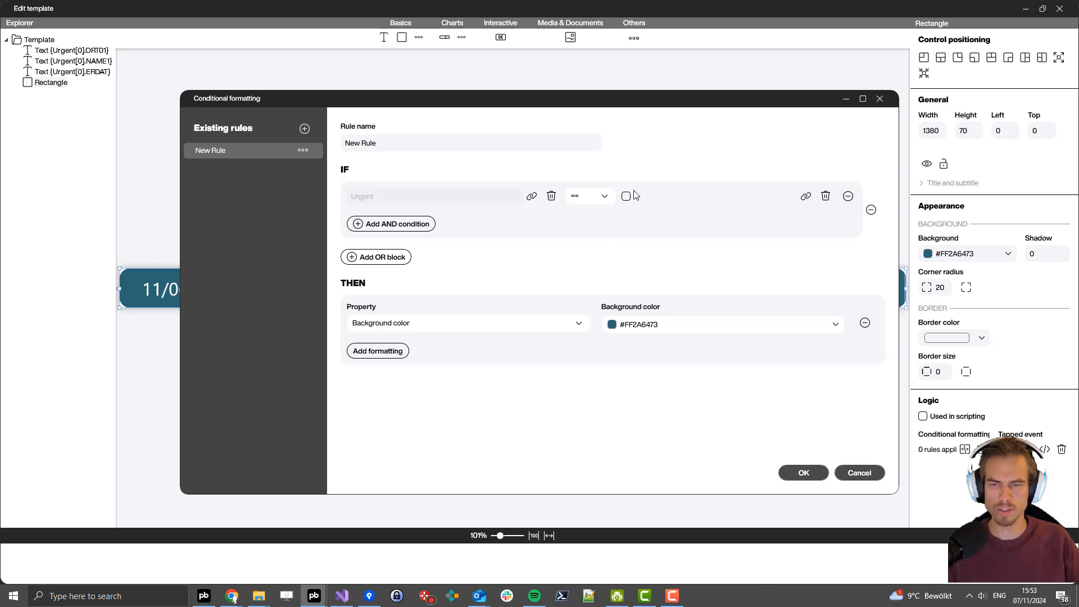
click(626, 196)
Step: Make the rule change the border color to the orange theme color #FFFF6E40
click(635, 331)
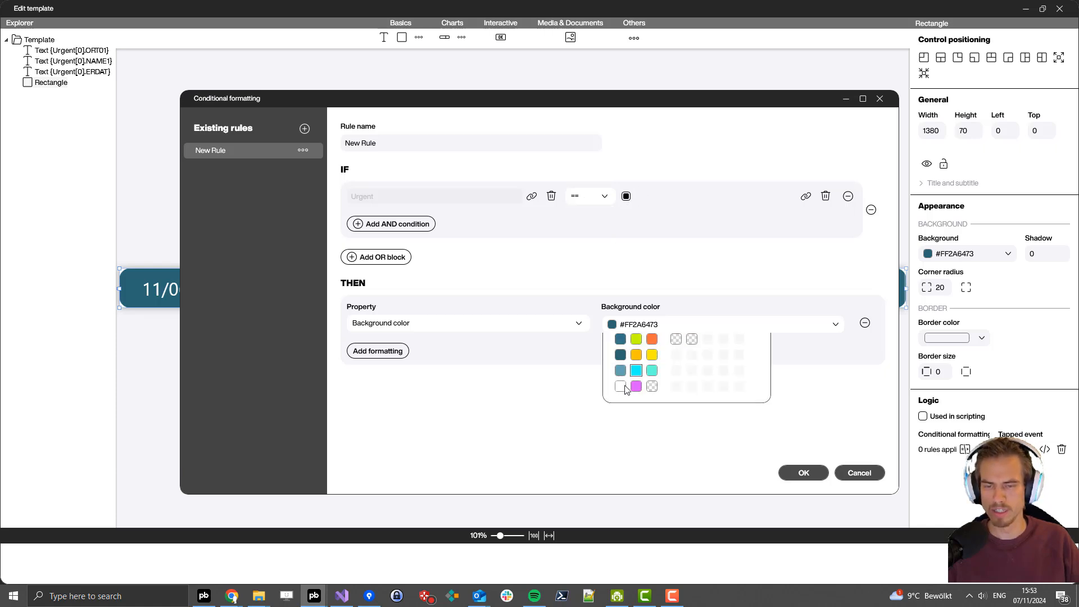
click(425, 326)
click(398, 363)
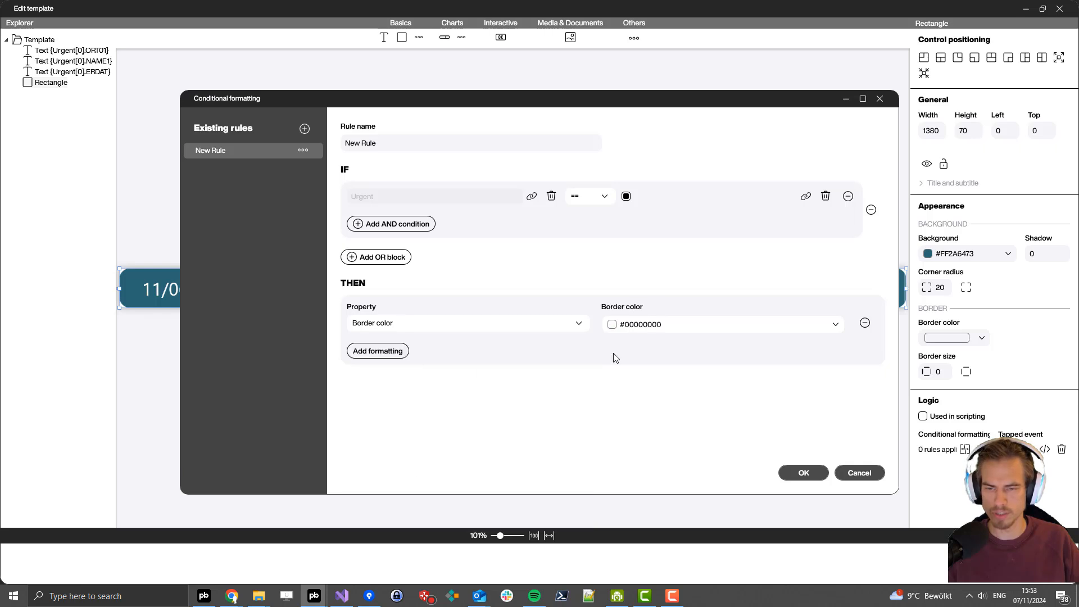
click(661, 329)
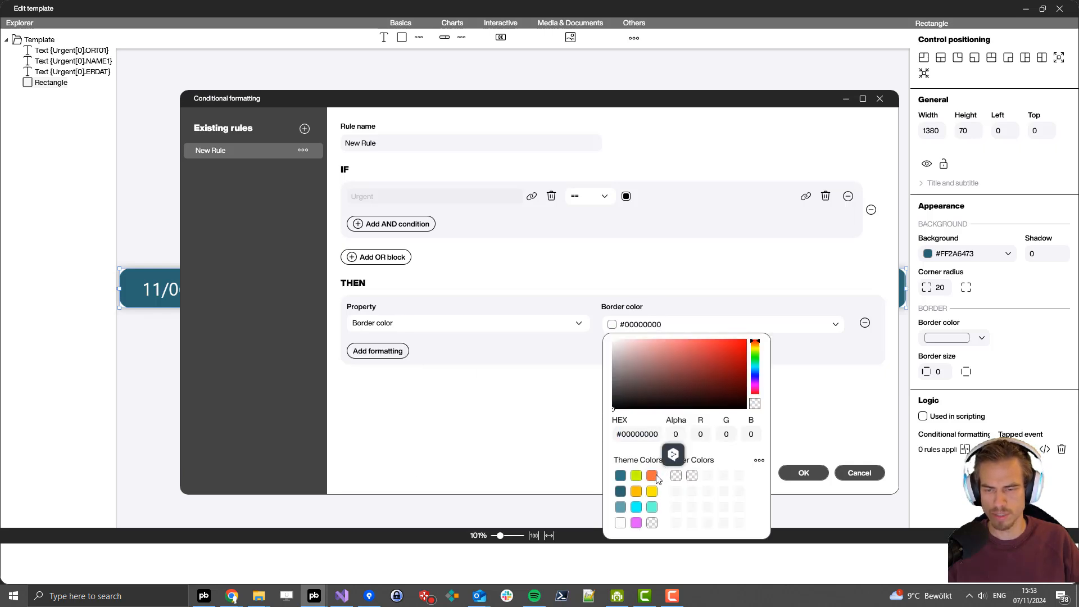
click(654, 478)
Step: Add a border size change as the rule's second formatting property, apply the rule, and return to the Delivery overview screen
click(377, 350)
click(383, 364)
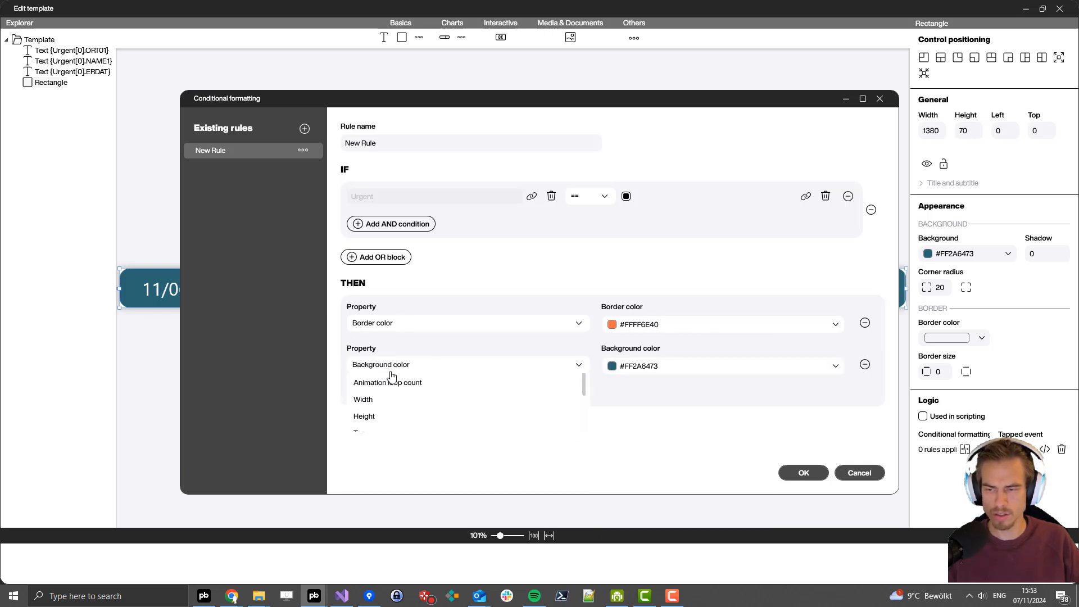
click(400, 421)
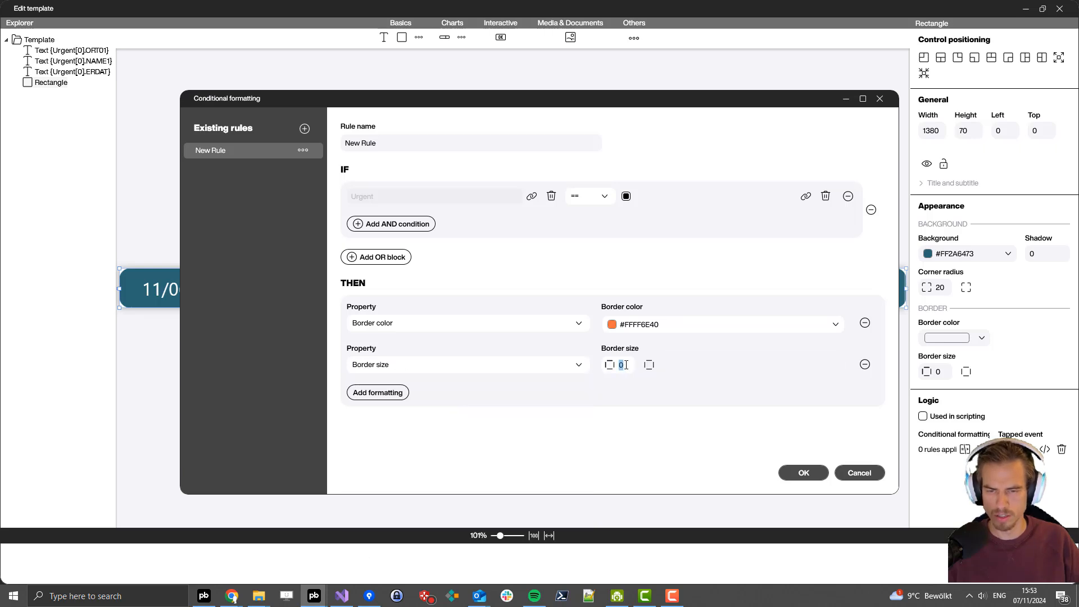
click(802, 472)
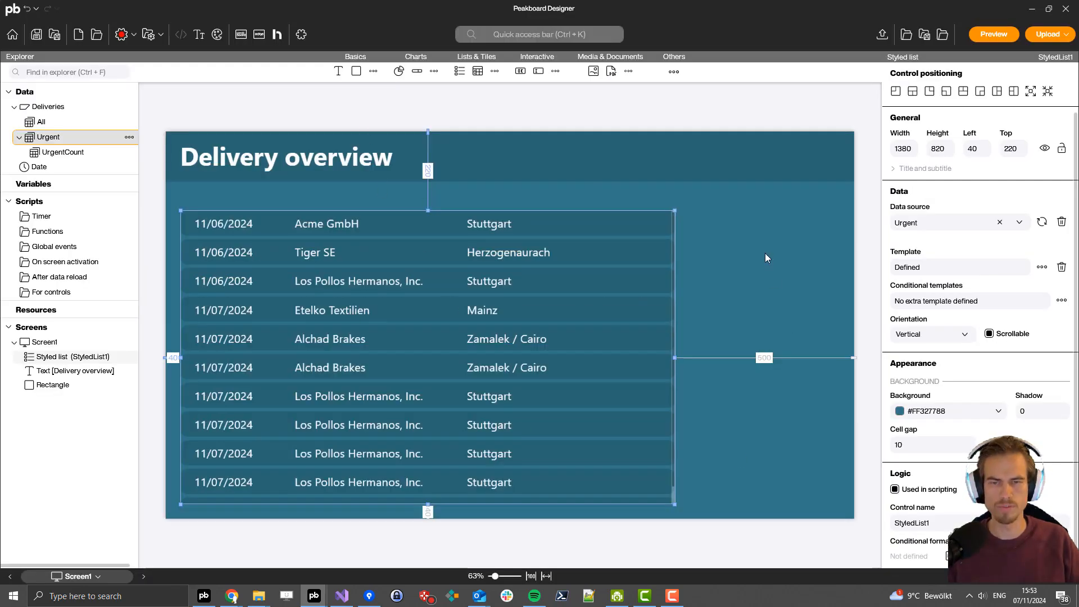
click(767, 258)
Step: Add a "Date" column heading above the list's date column at Left 80, Top 160, using the header3 font
drag(337, 71, 217, 206)
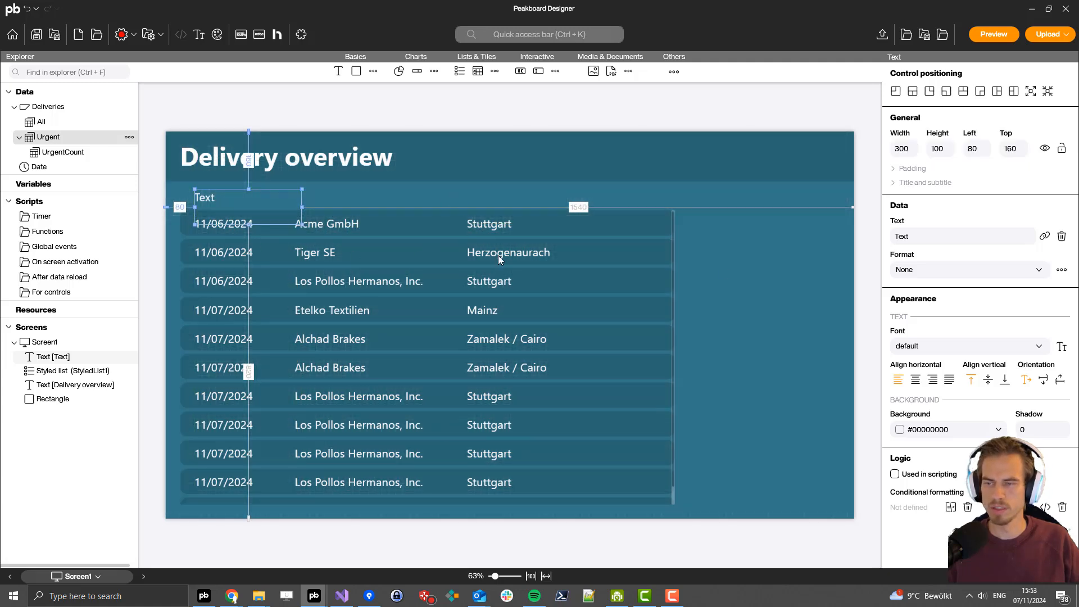
click(931, 270)
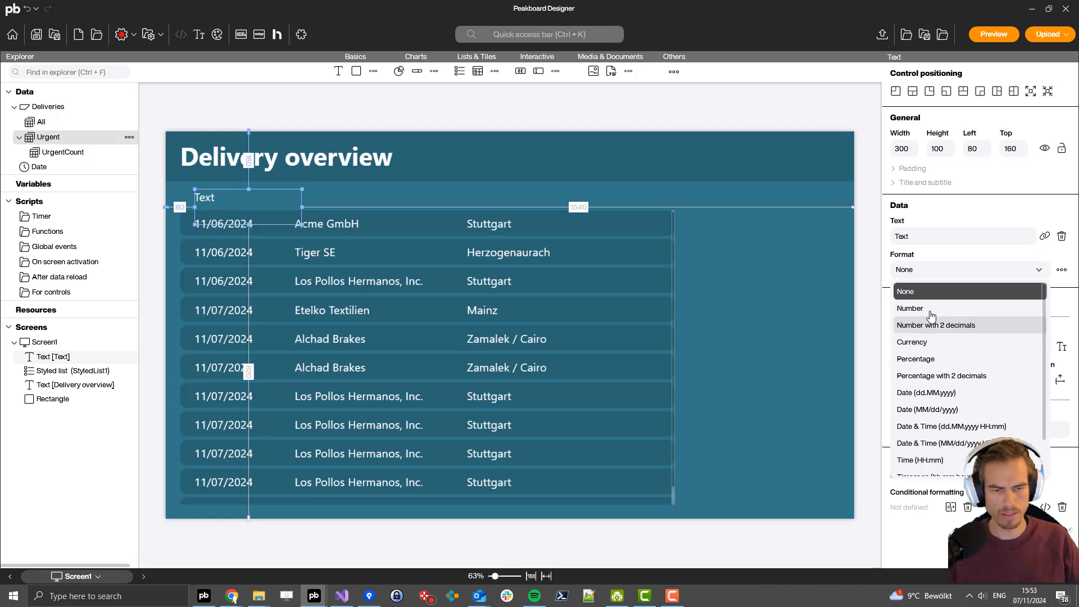
click(932, 268)
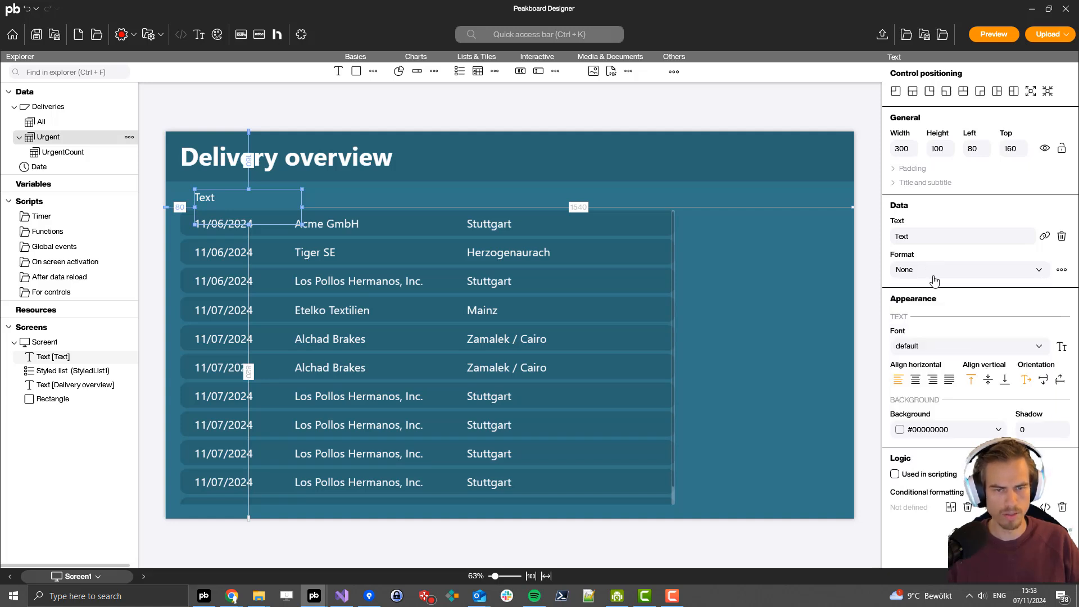
click(917, 346)
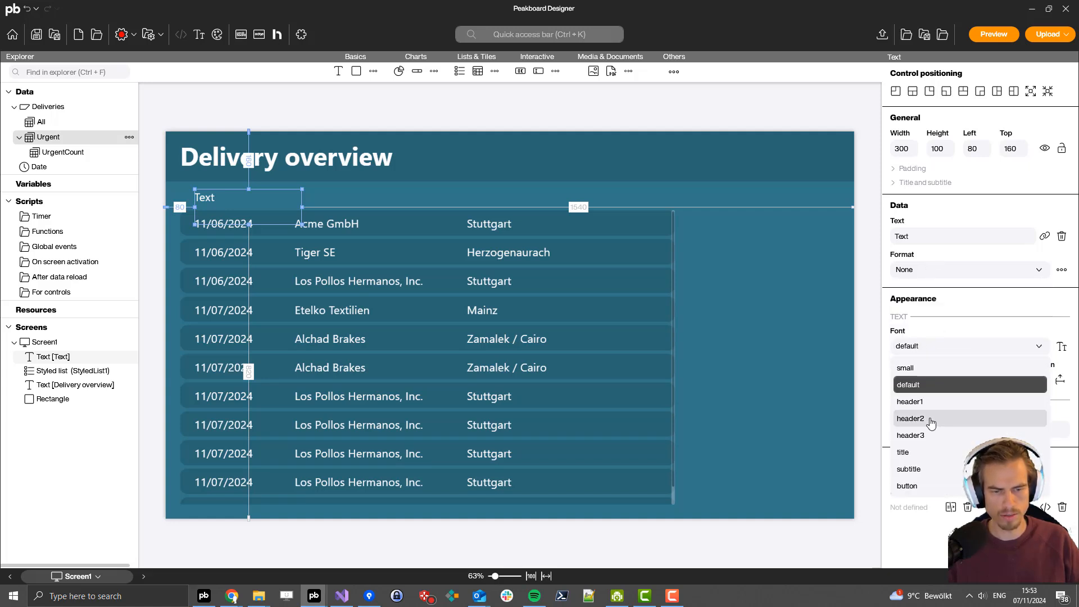
click(911, 435)
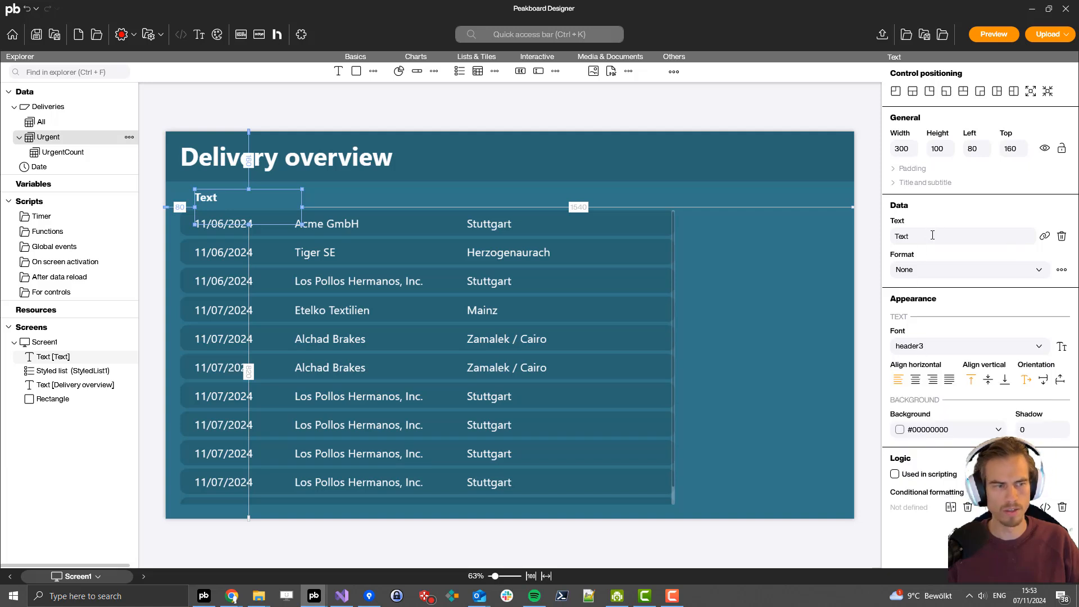
text(Date)
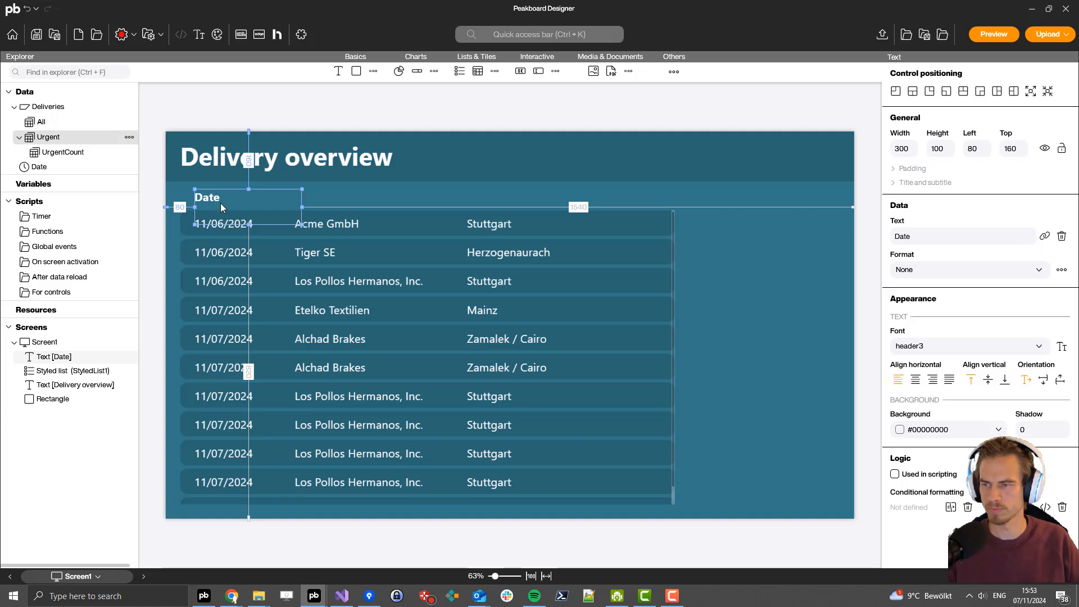
Step: Duplicate the Date heading, place the copy above the company names at Left 360, Top 160, and change its text to "Customer"
key(ctrl+d)
drag(299, 203, 392, 198)
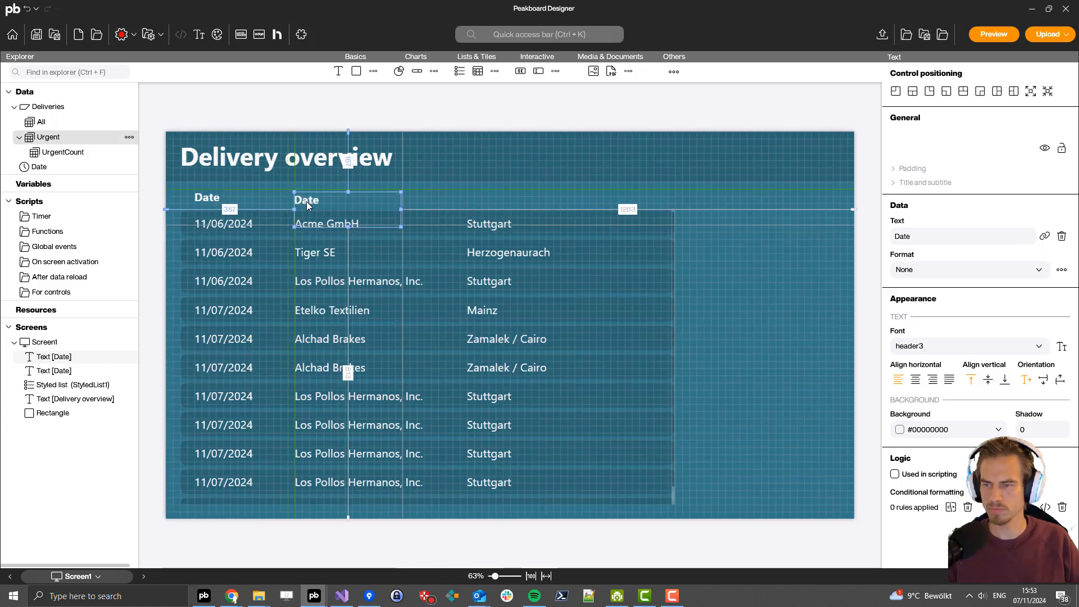
text(Customer)
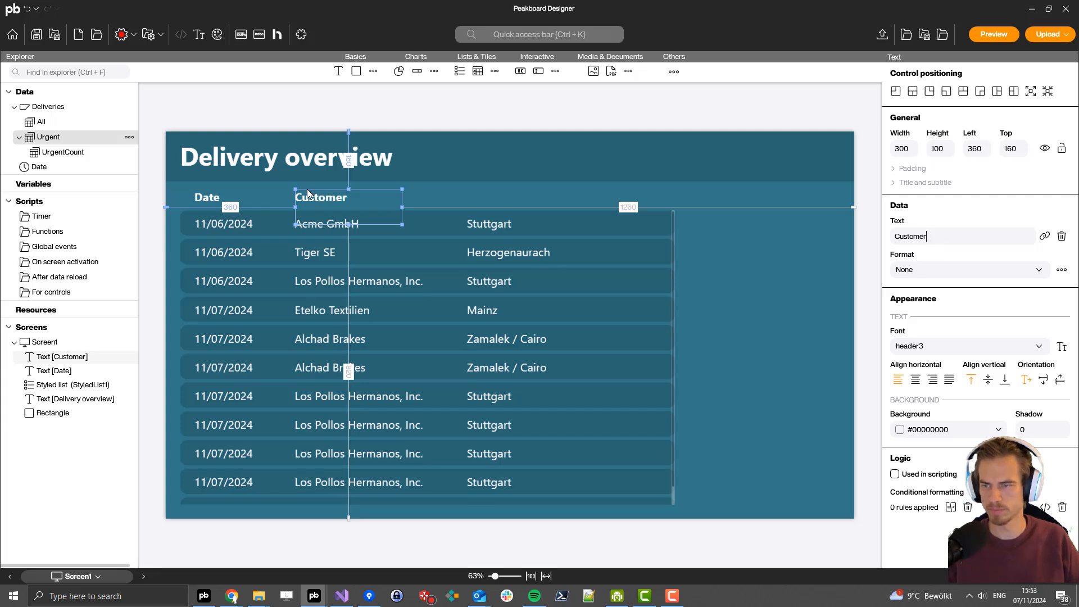
Step: Duplicate the Customer heading, place the copy above the city column at Left 840, Top 160, and change its text to "Destination"
key(ctrl+d)
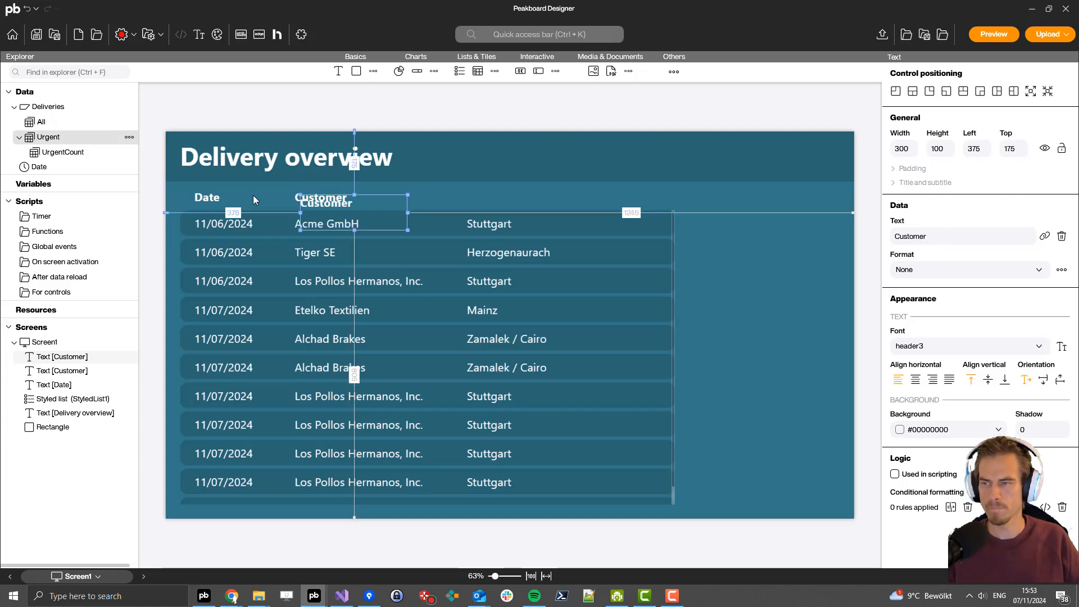
drag(335, 205, 501, 201)
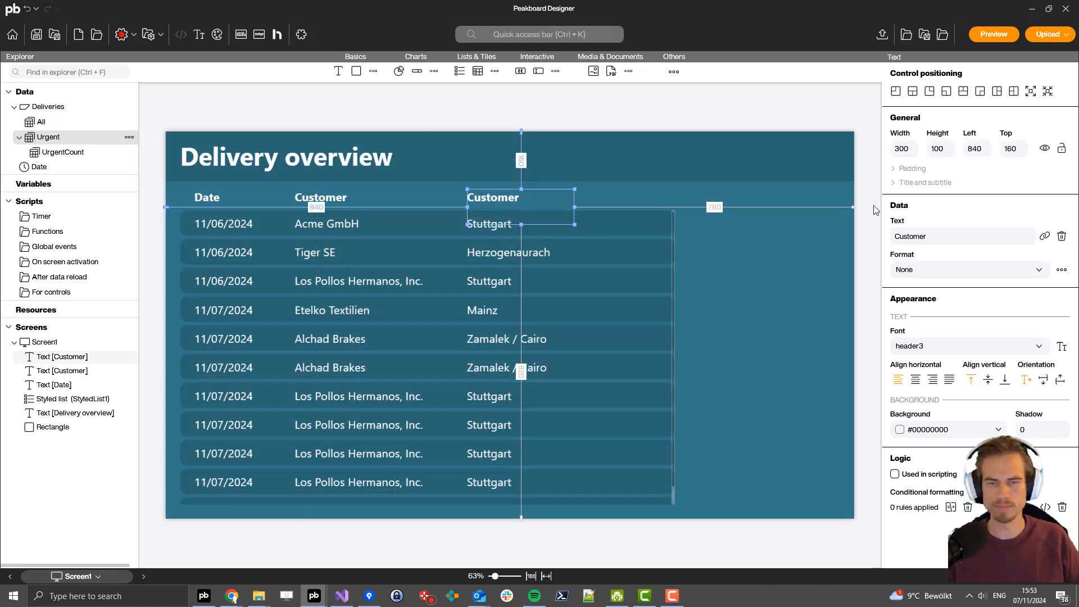
double_click(948, 234)
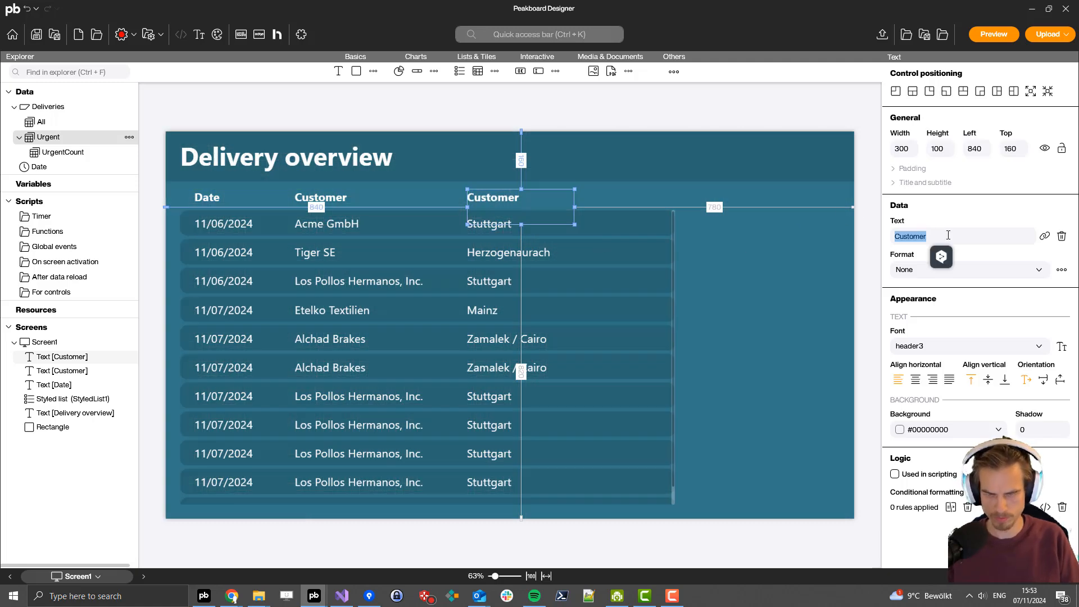
key(BackSpace)
text(Dest)
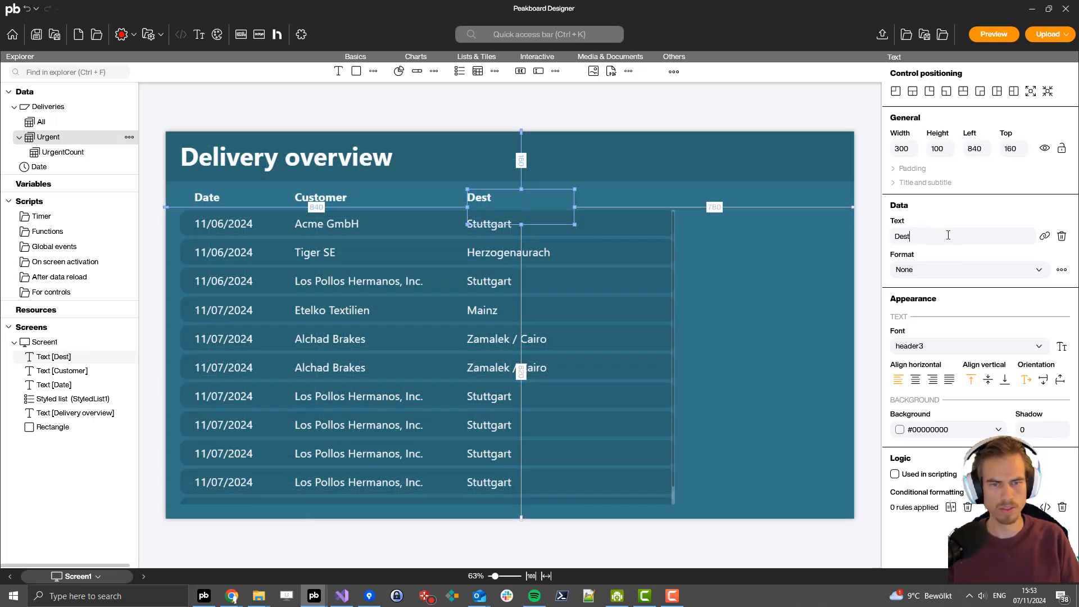
text(ination)
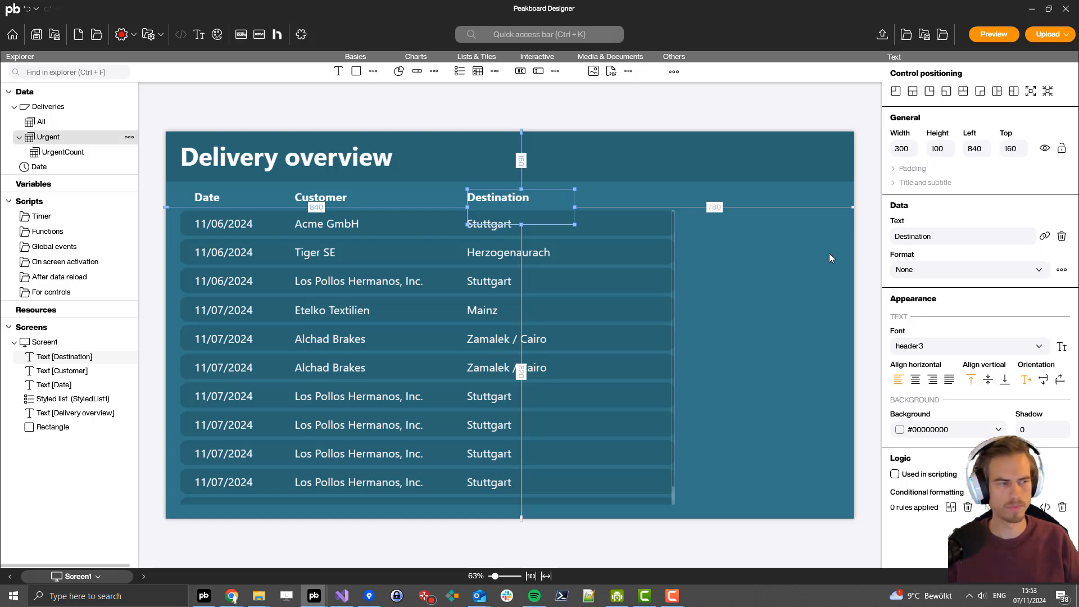
click(690, 252)
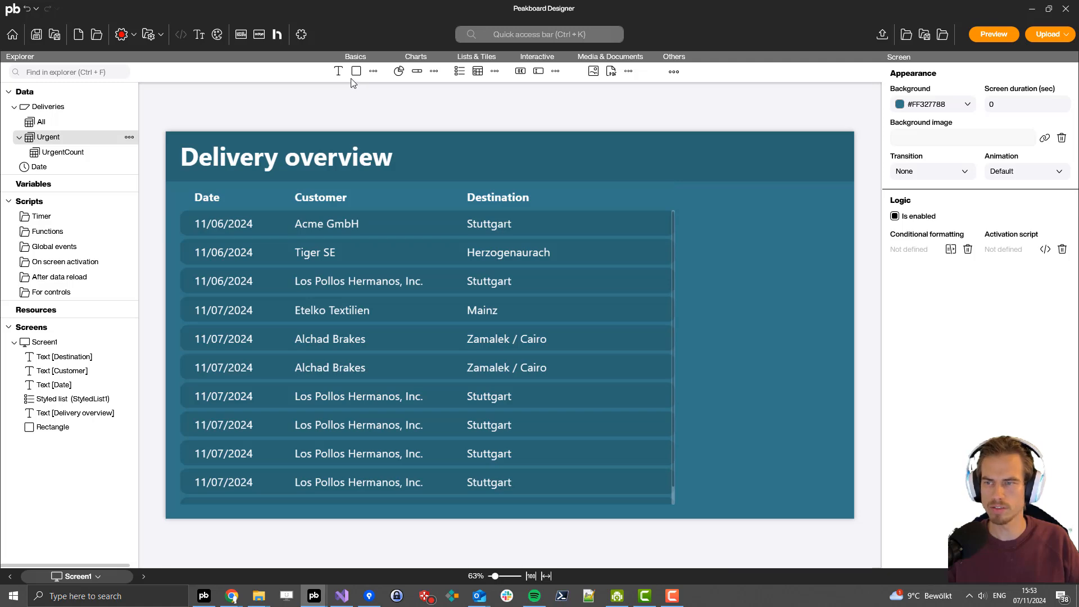
Step: Add a rounded #FF2A6473 rectangle 460 wide beside the list at Left 1440, Top 220, and extend its height to about 380
drag(407, 63, 848, 335)
click(756, 436)
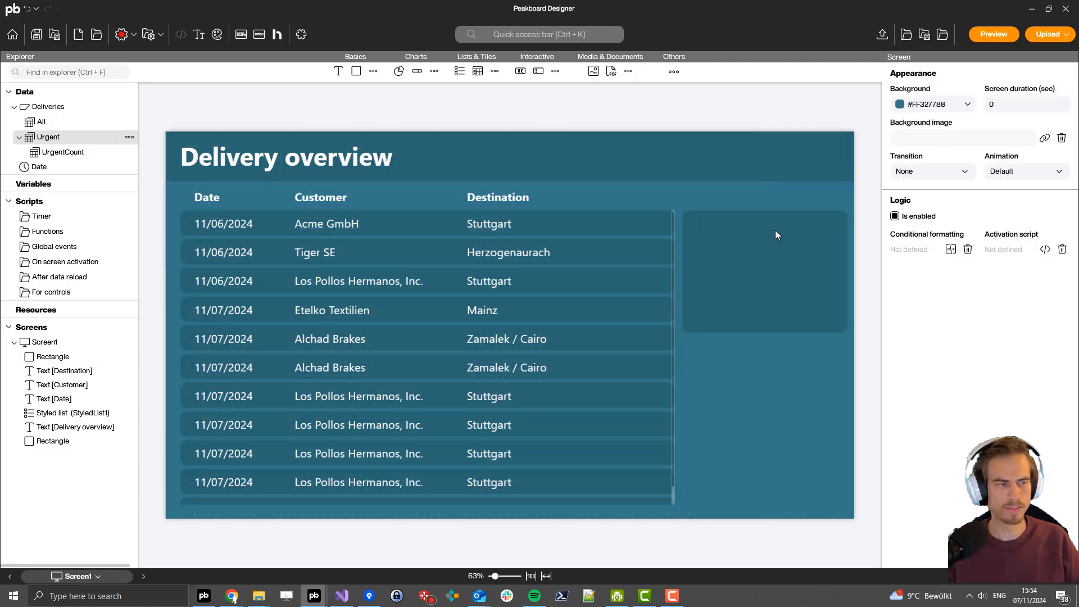
click(774, 230)
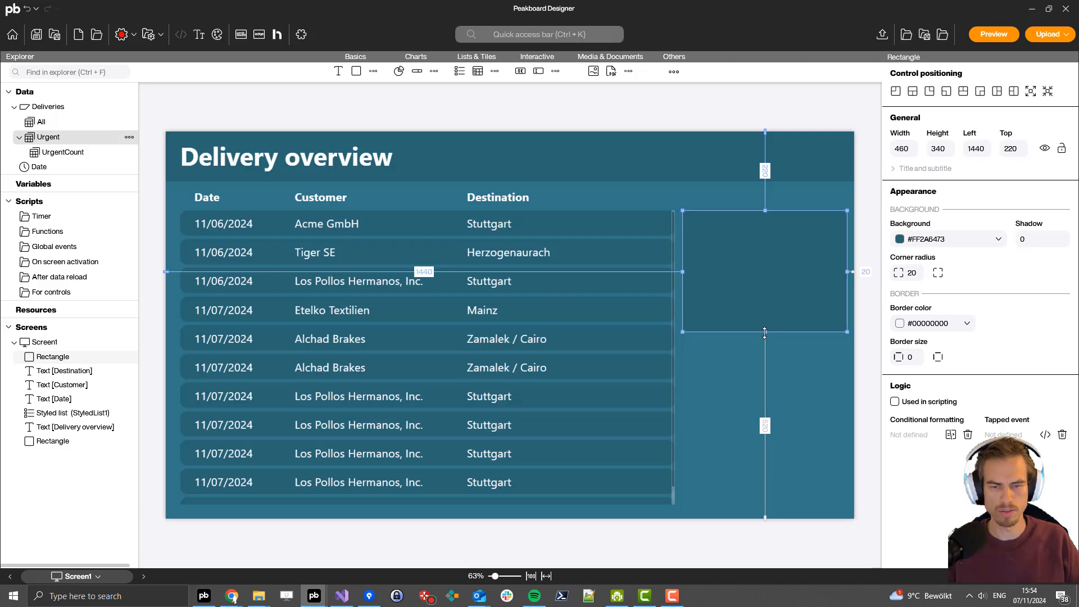
drag(764, 333, 765, 352)
click(615, 196)
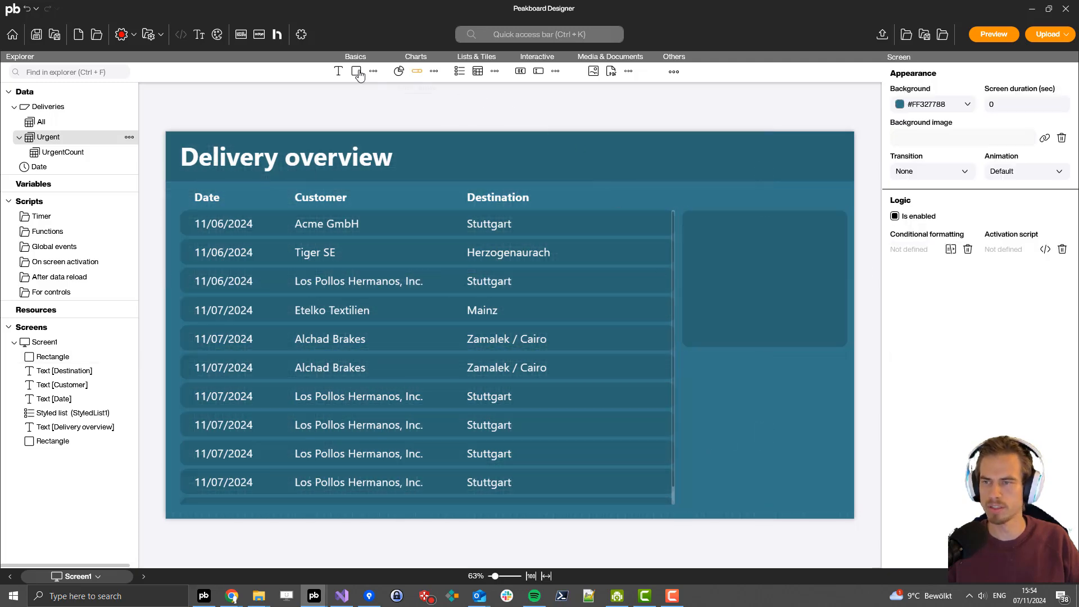
Step: Add a text reading "Urgent" across the top of the new rectangle, 460 wide at Left 1440, Top 220
click(338, 70)
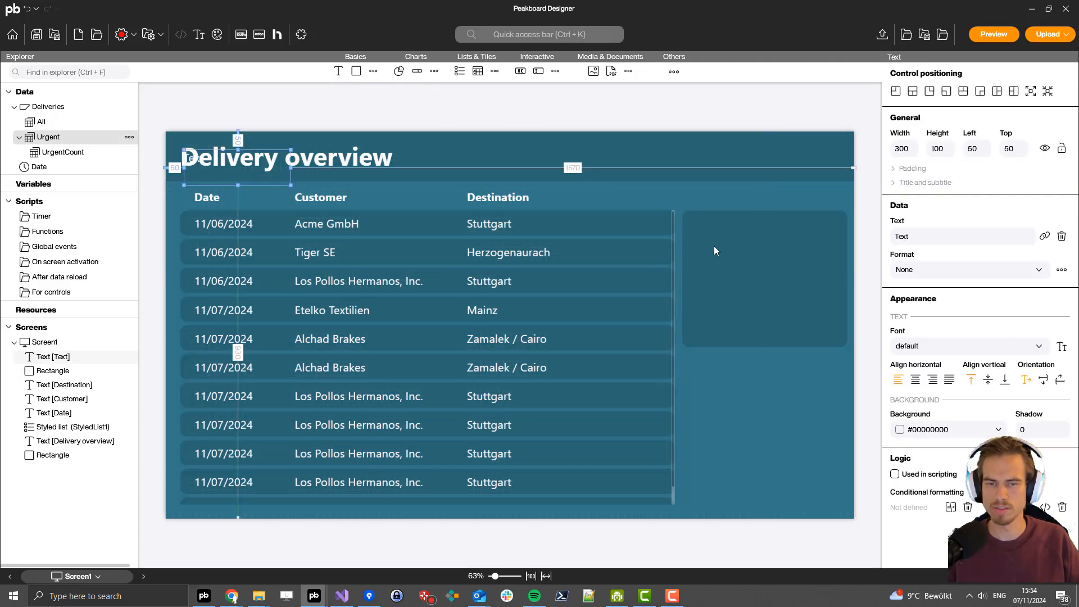
drag(714, 251, 716, 224)
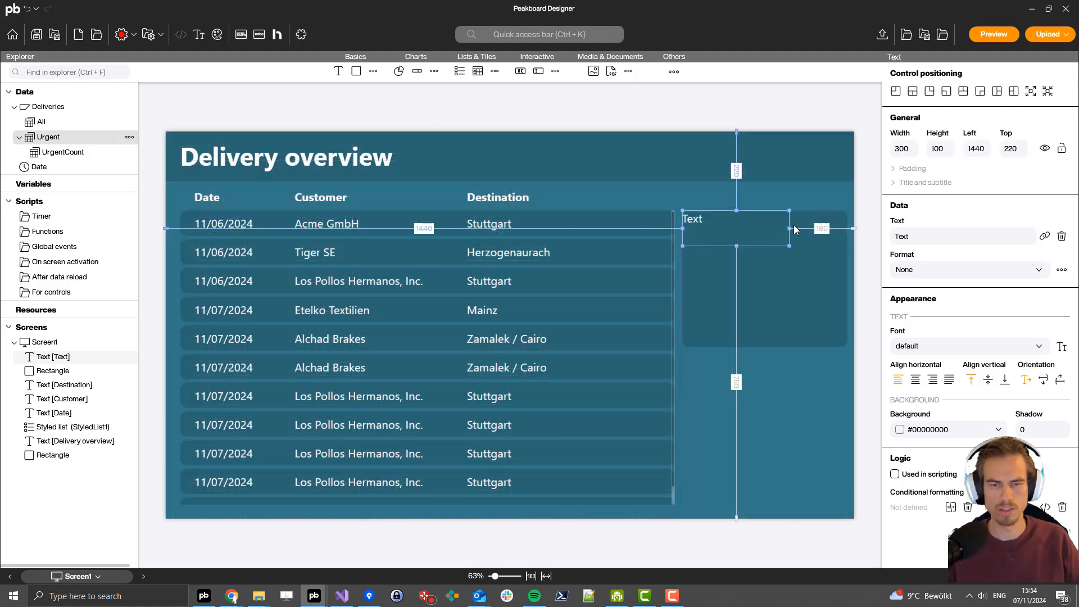
drag(790, 227, 847, 228)
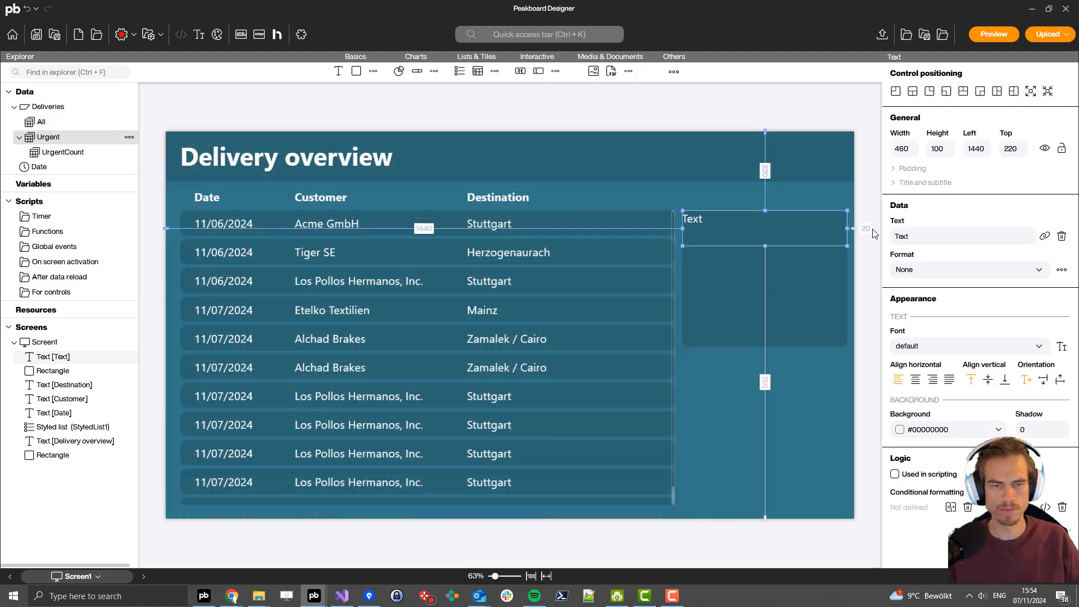
double_click(906, 235)
text(Urgent)
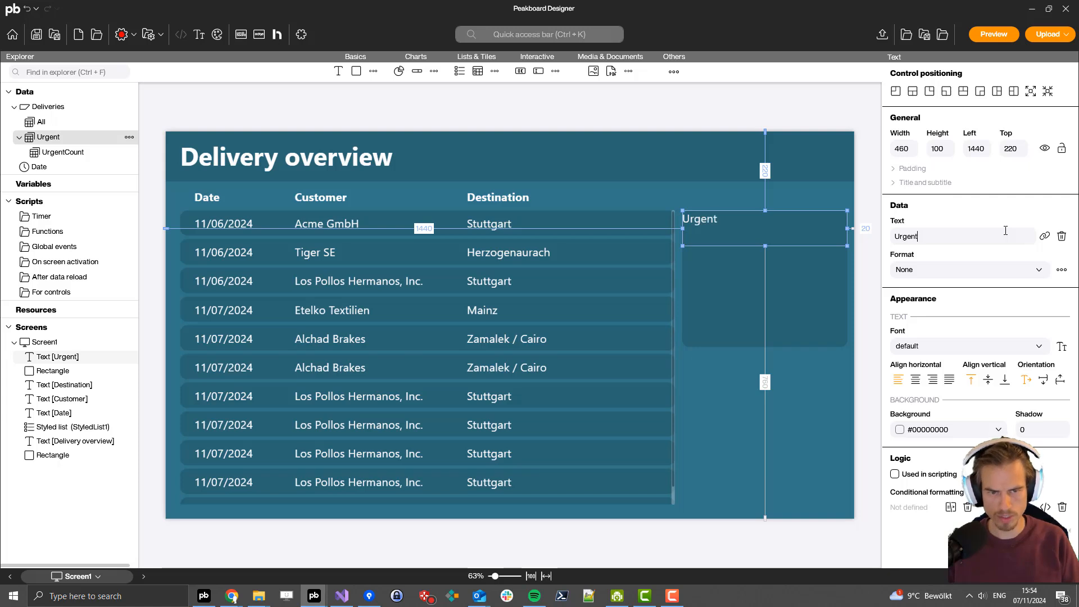
Step: Center the Urgent text vertically and horizontally and set its font to header2
click(988, 380)
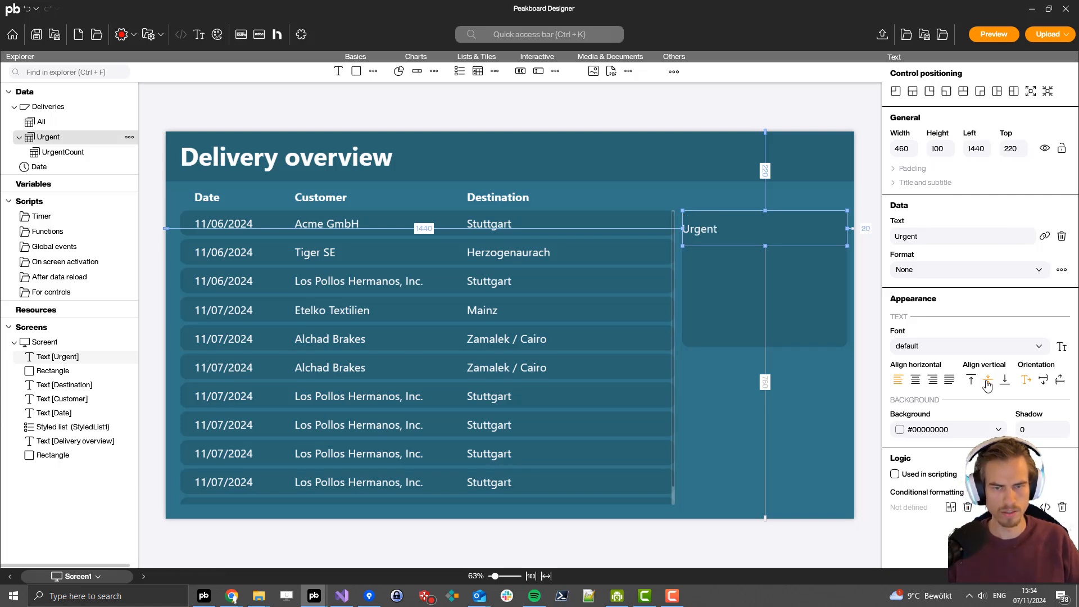
click(915, 380)
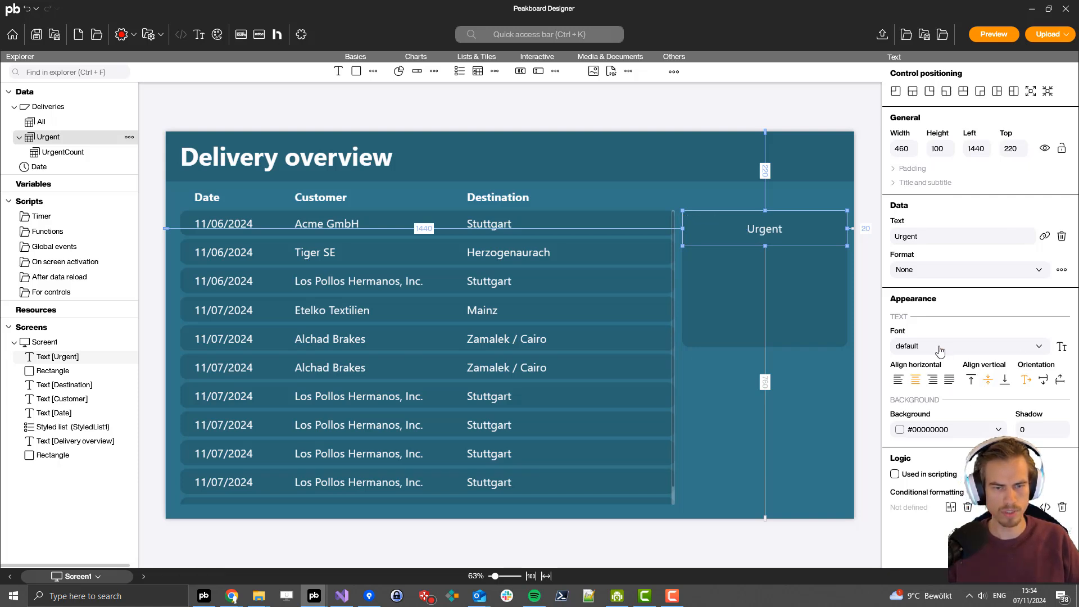
click(936, 346)
click(936, 418)
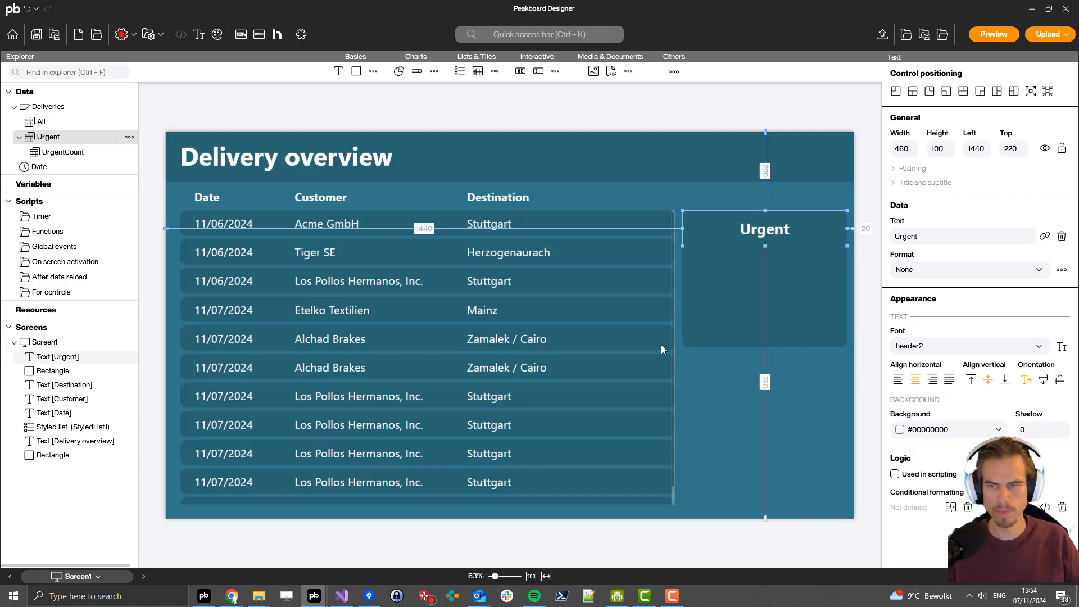
click(356, 111)
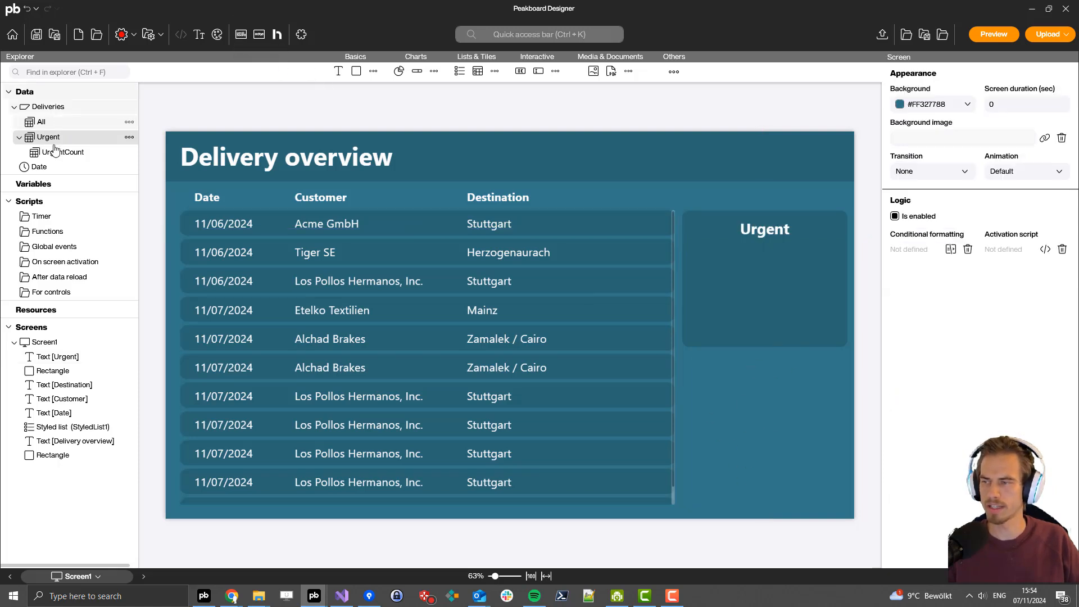
Step: Place the UrgentCount Count value below the Urgent title, size it 460 by 280, and center it horizontally and vertically
drag(56, 152, 724, 250)
click(751, 402)
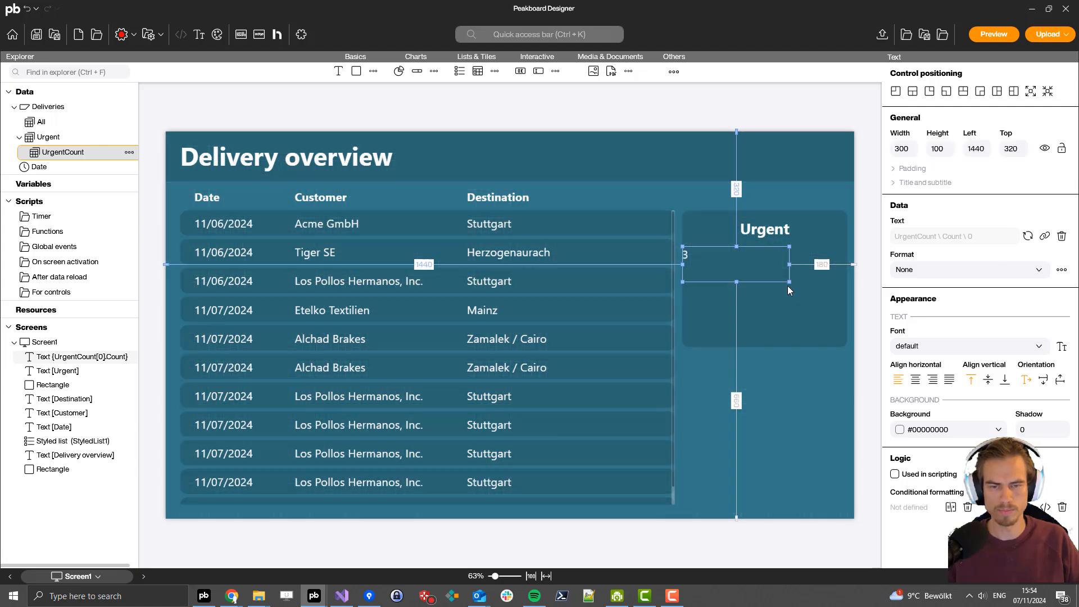
drag(789, 281, 847, 346)
click(915, 380)
click(988, 379)
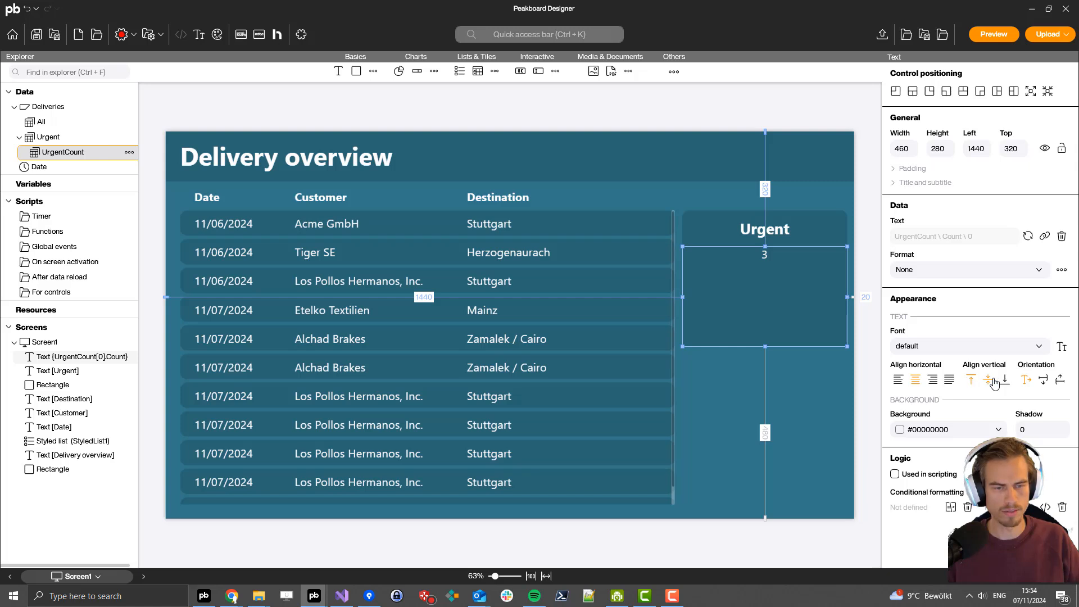
Step: Create a new font style named "large" for the urgent count text
click(1060, 347)
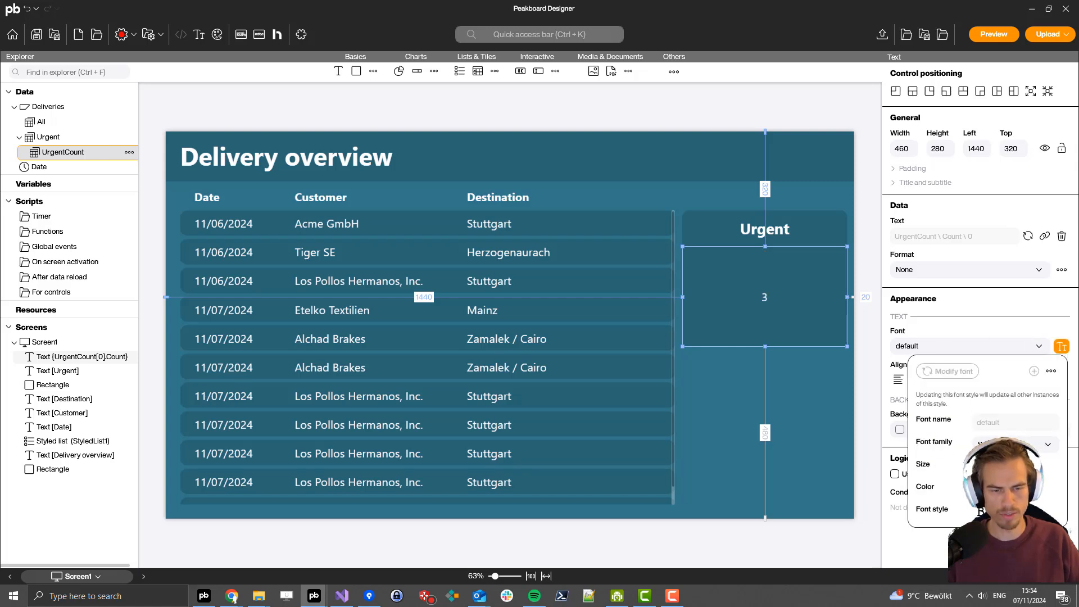
click(1033, 372)
double_click(465, 294)
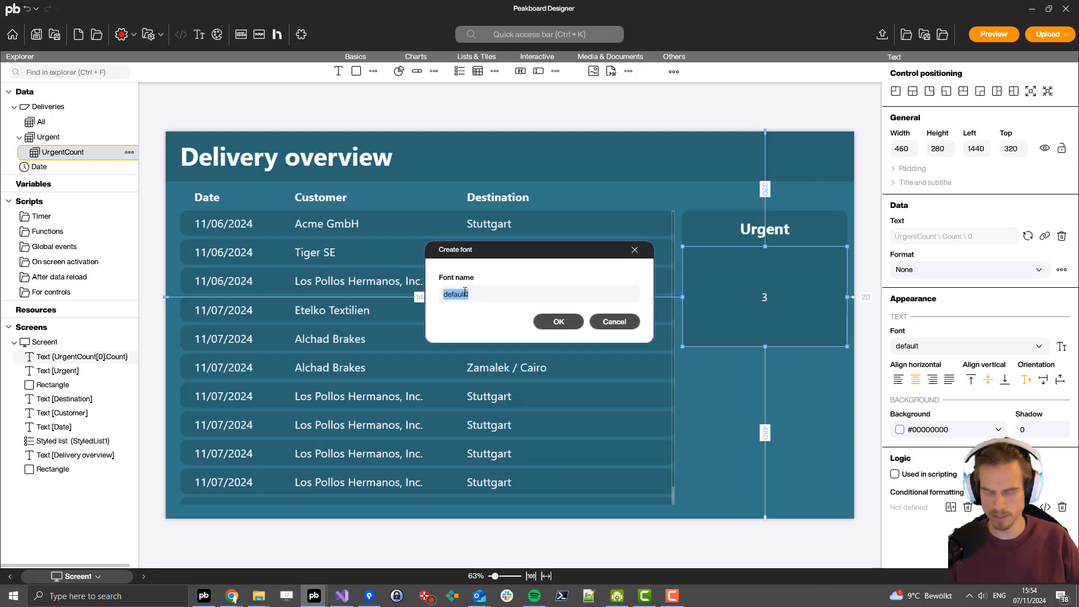
text(large)
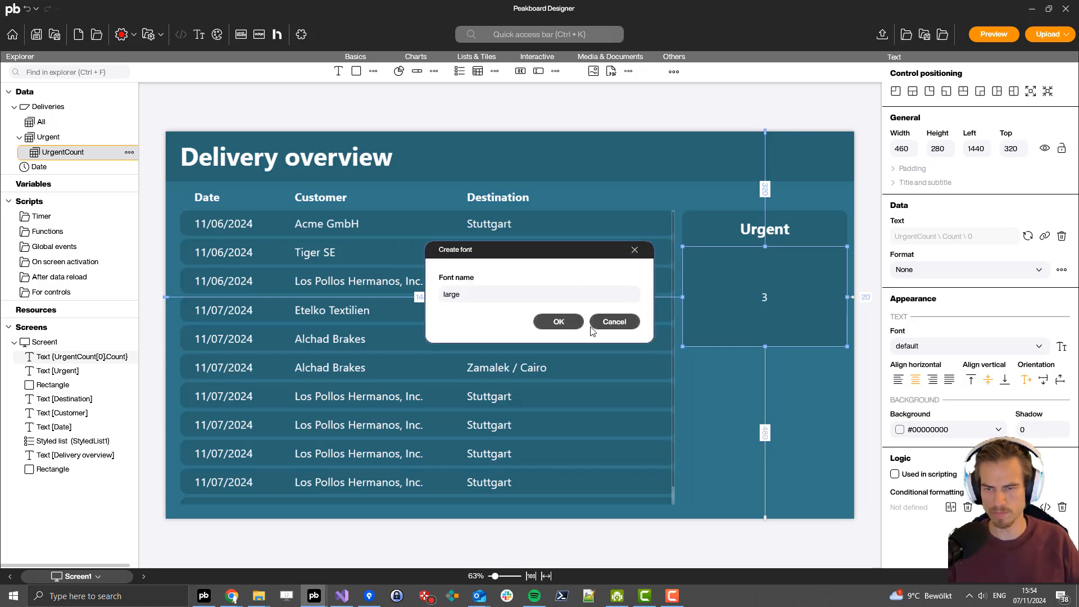
click(547, 322)
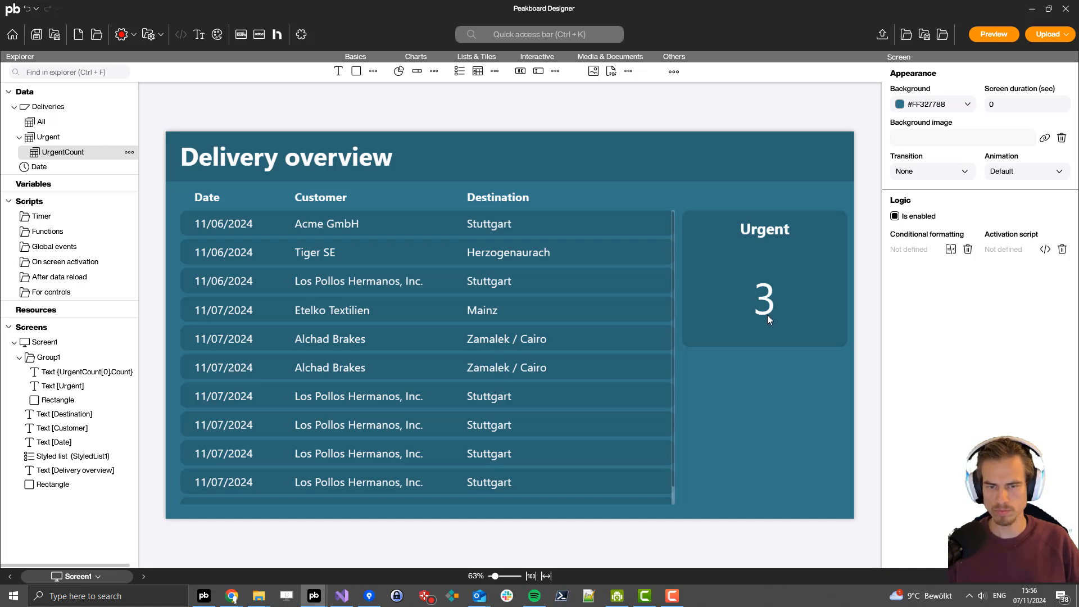
Step: Duplicate the grouped Urgent tile and place the copy below the original at Left 1440, Top 660
click(767, 314)
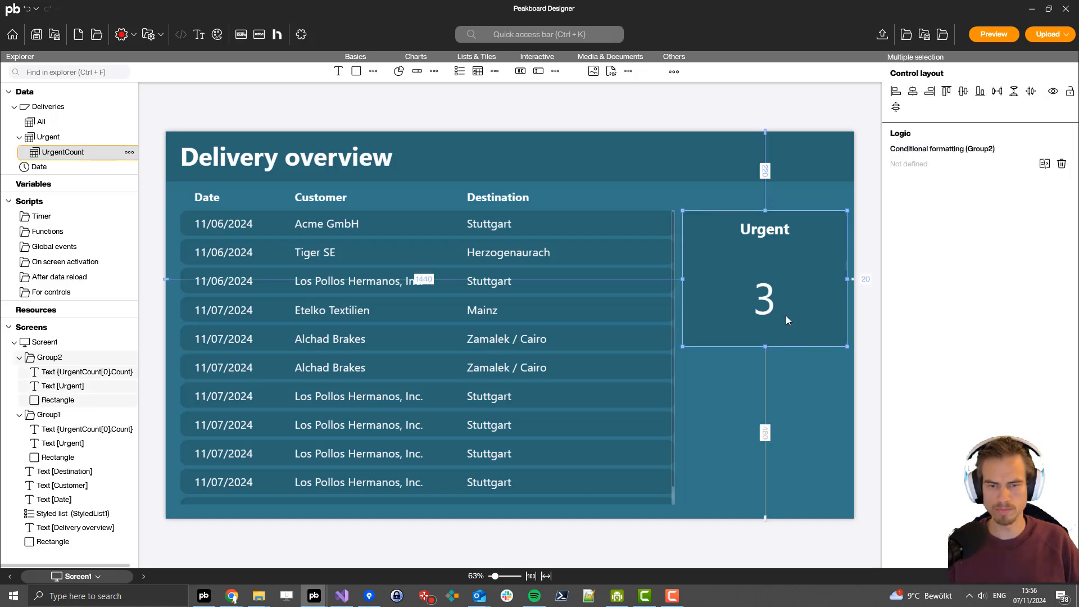
drag(710, 245, 710, 406)
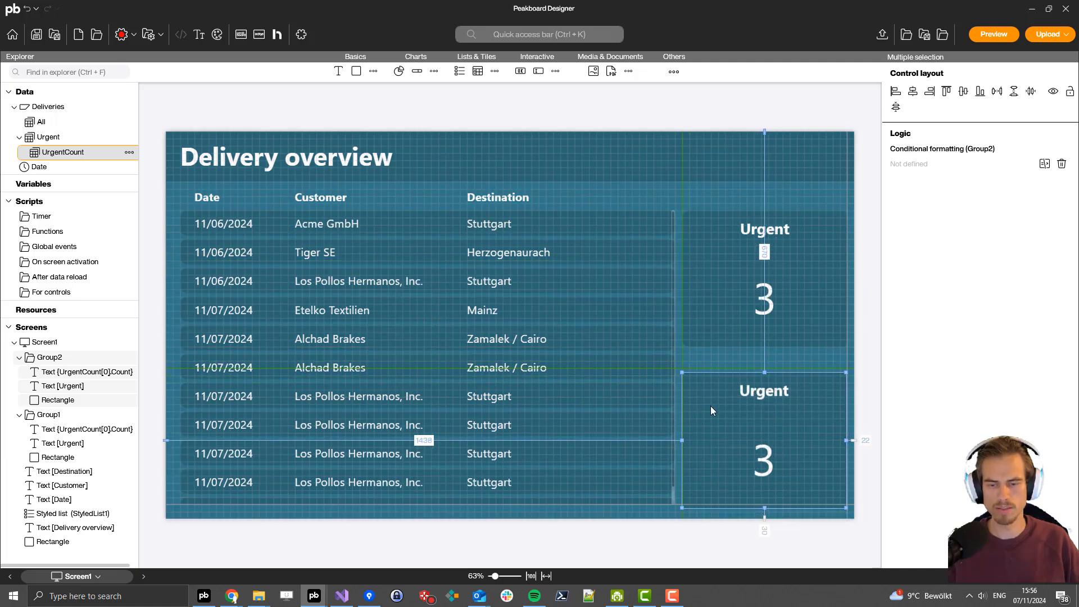
Step: Switch the data source of the lower tile's count value to All
click(760, 447)
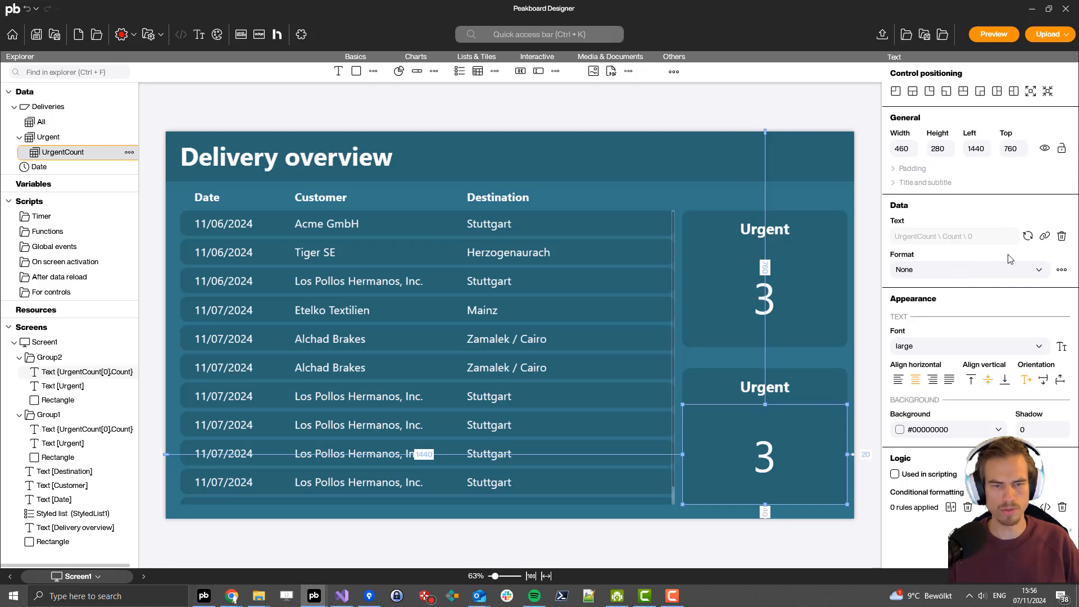
click(1044, 236)
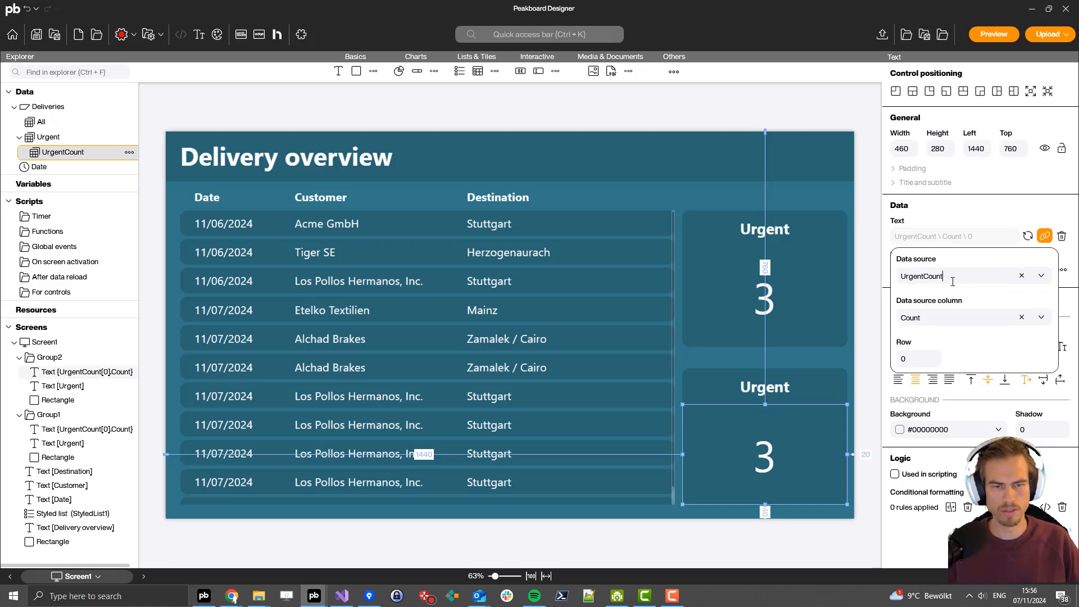
click(952, 281)
click(937, 329)
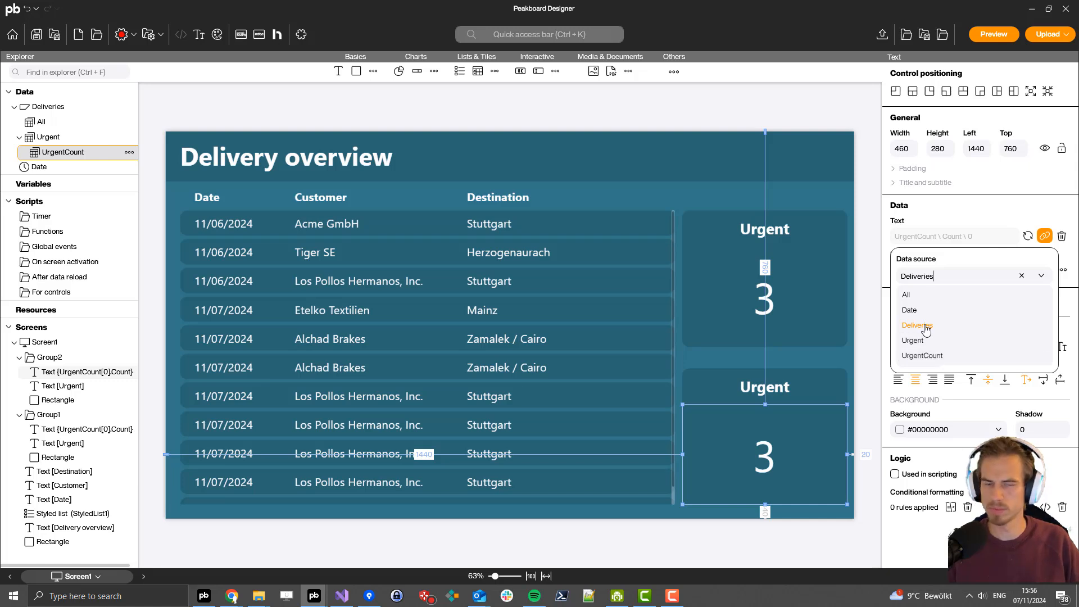
click(905, 295)
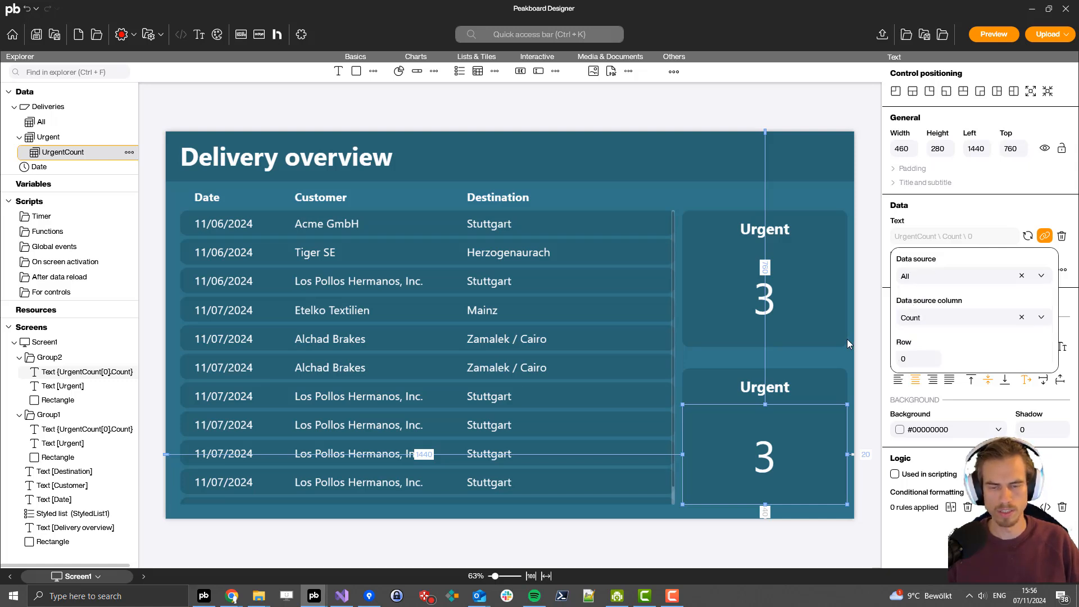
click(846, 340)
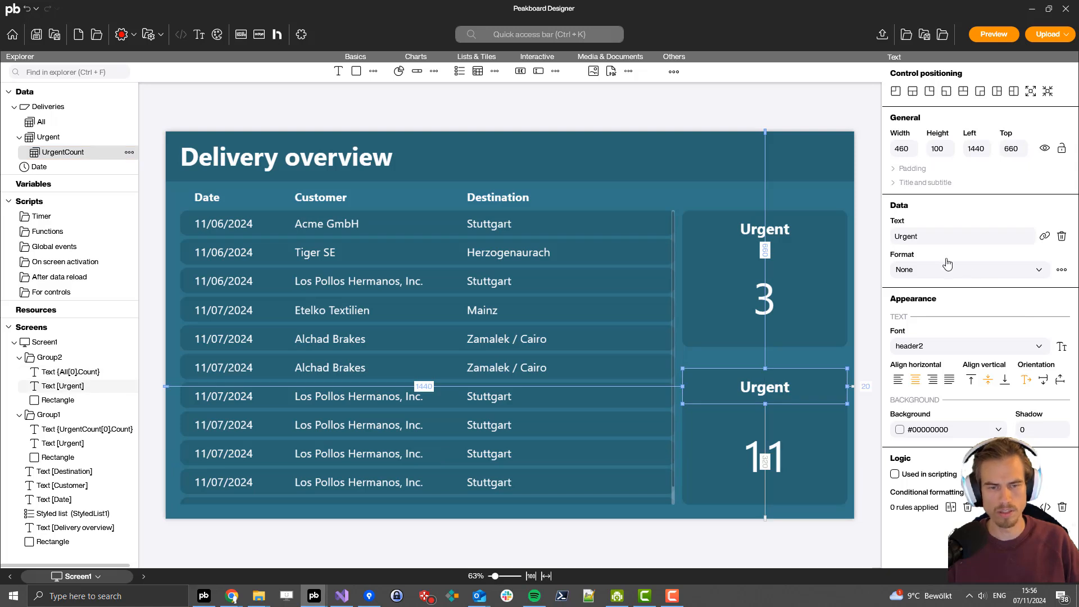
Step: Change the lower tile's title text to "Overall" and start a preview of the dashboard
click(1044, 237)
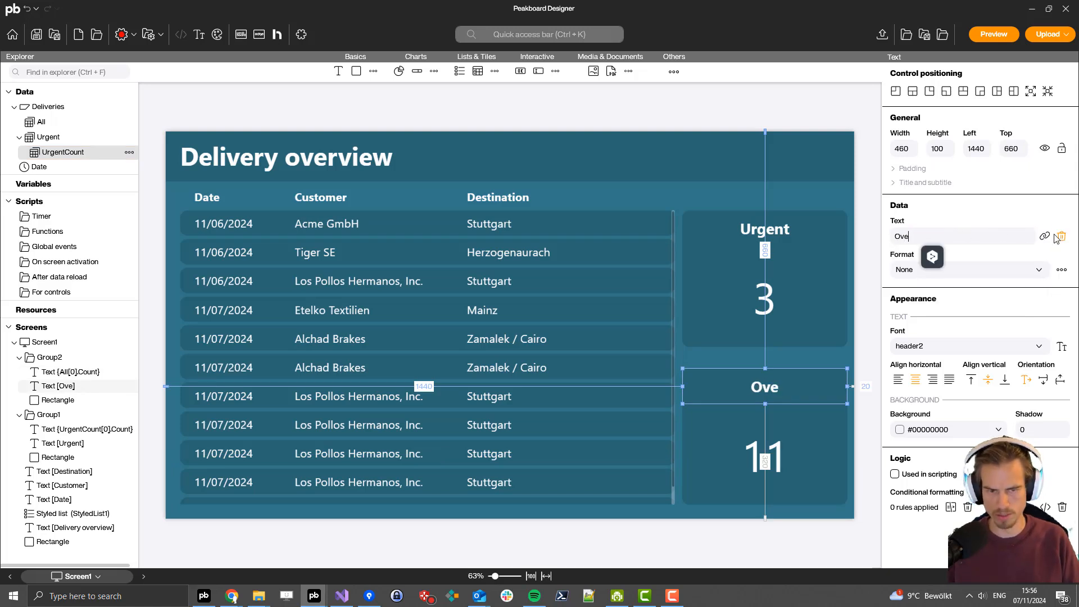
click(832, 363)
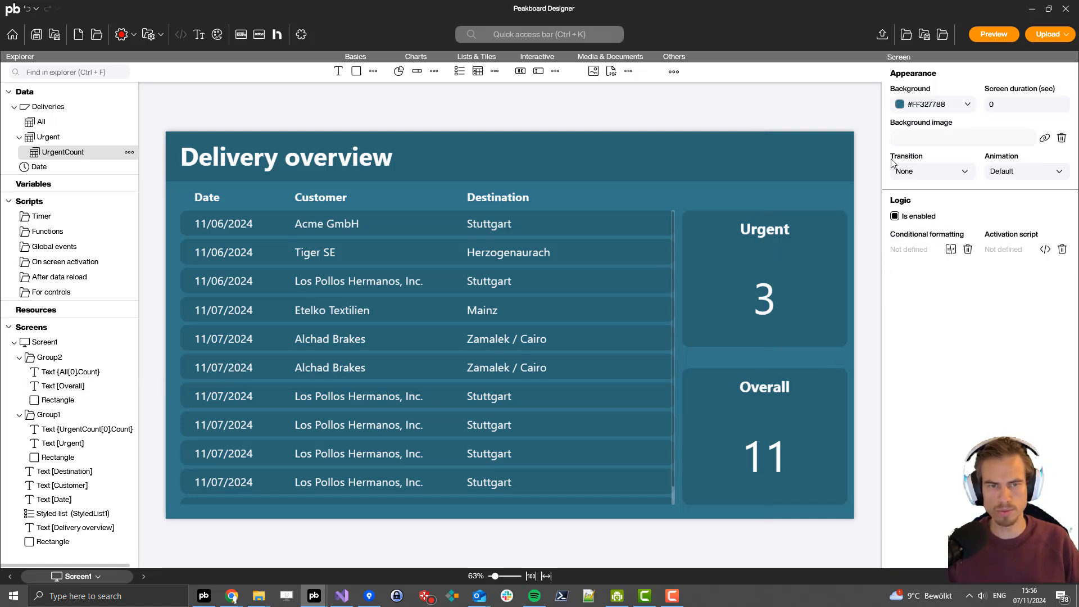
click(992, 34)
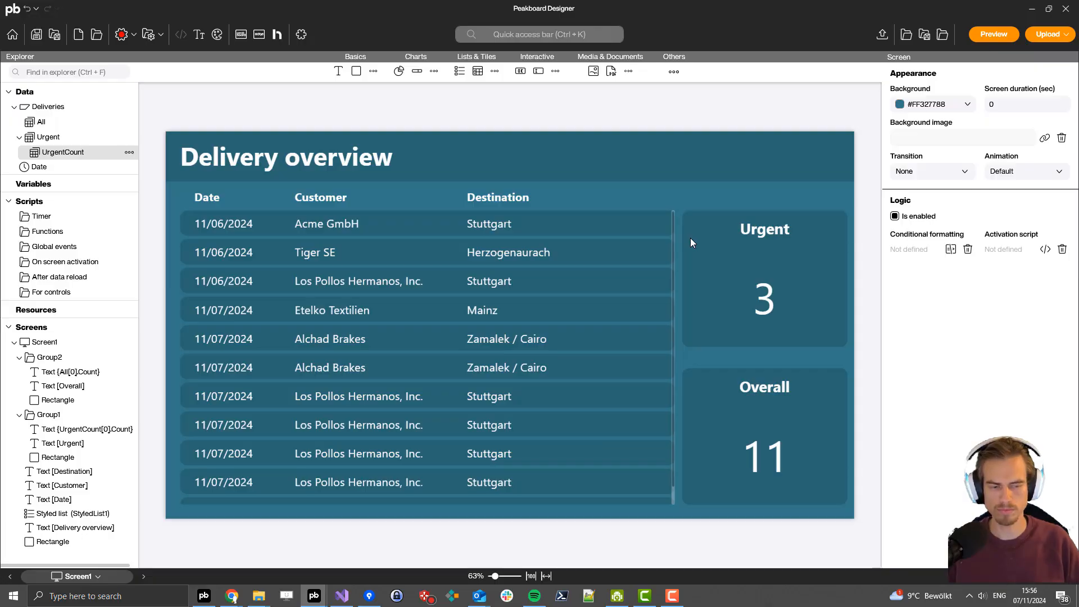